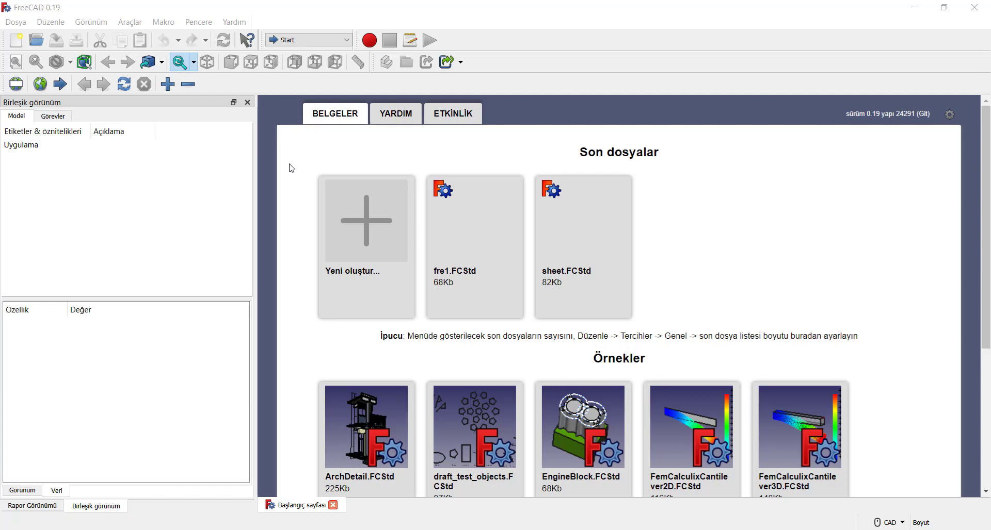
Step: Install the BIM workbench from the Addon Manager and restart FreeCAD
click(130, 22)
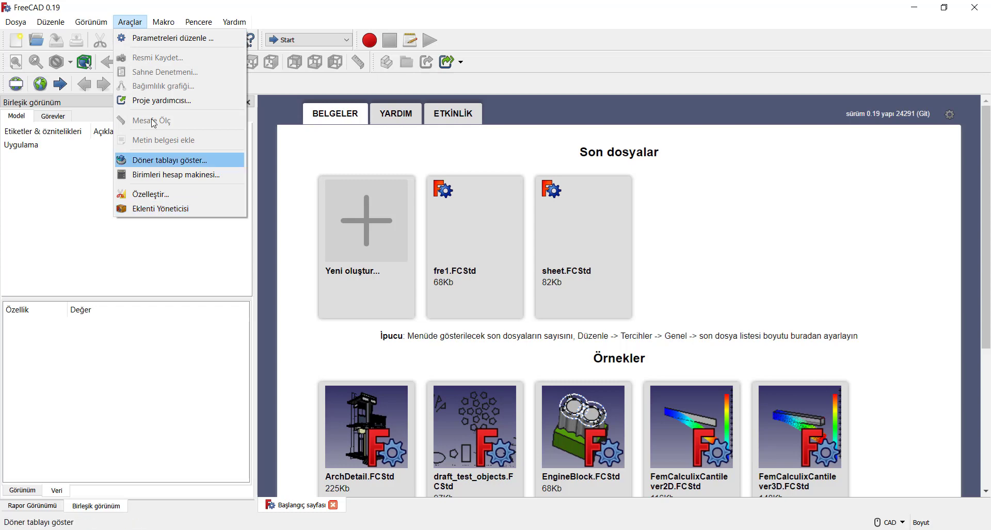
click(163, 209)
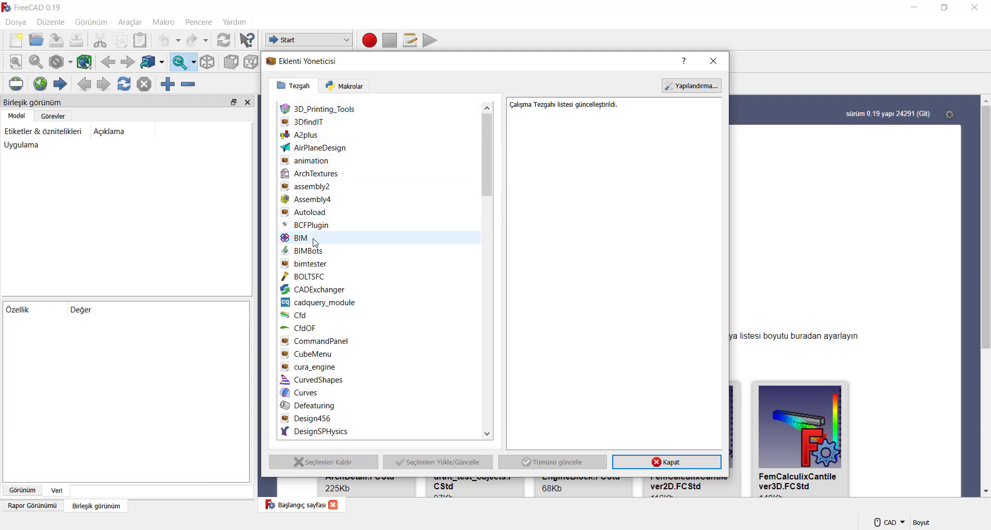
click(316, 242)
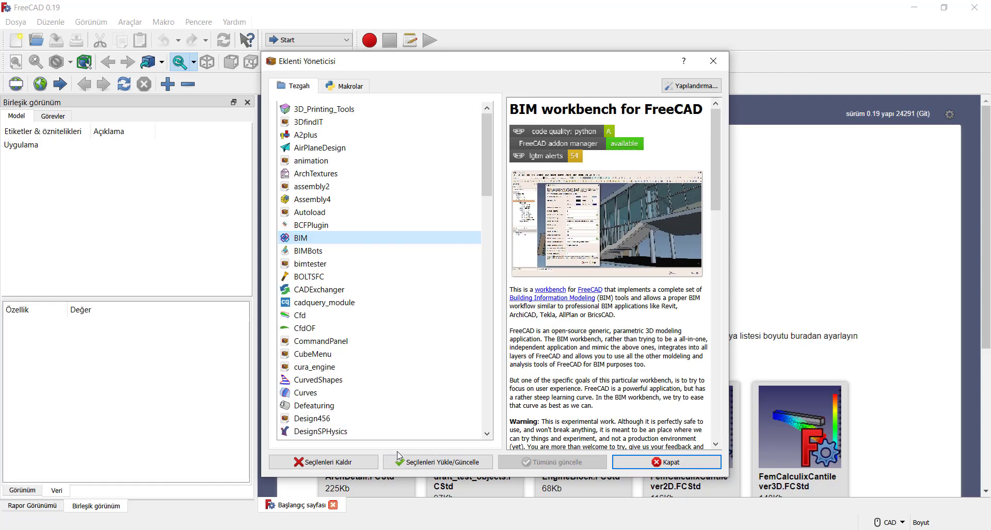
click(438, 464)
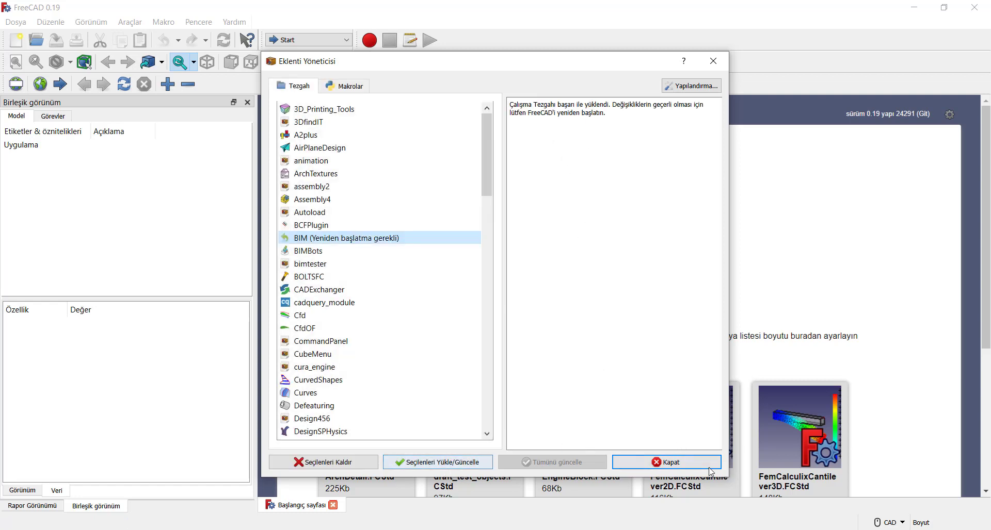
click(667, 463)
click(574, 287)
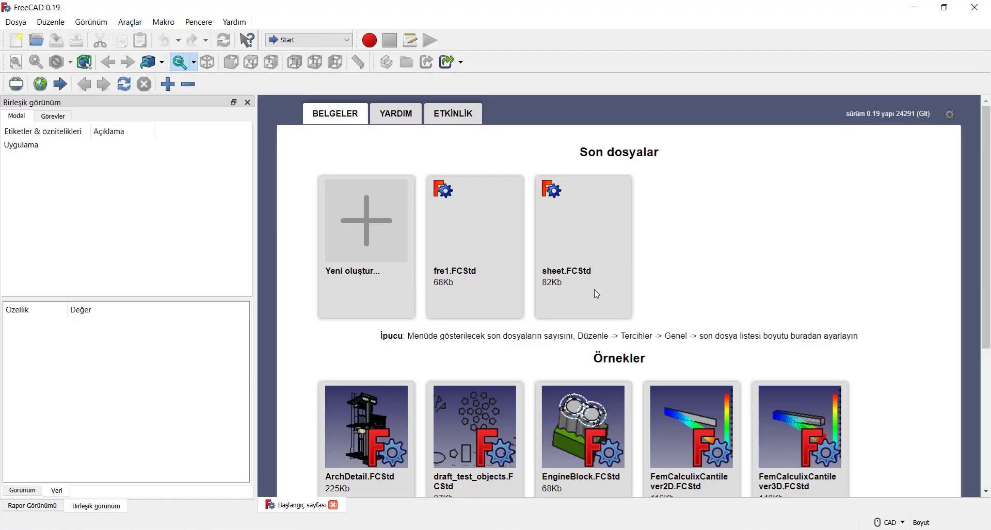
Step: Switch to the BIM workbench and keep MKS (m/kg/s/degree) as the unit system in Preferences
click(295, 44)
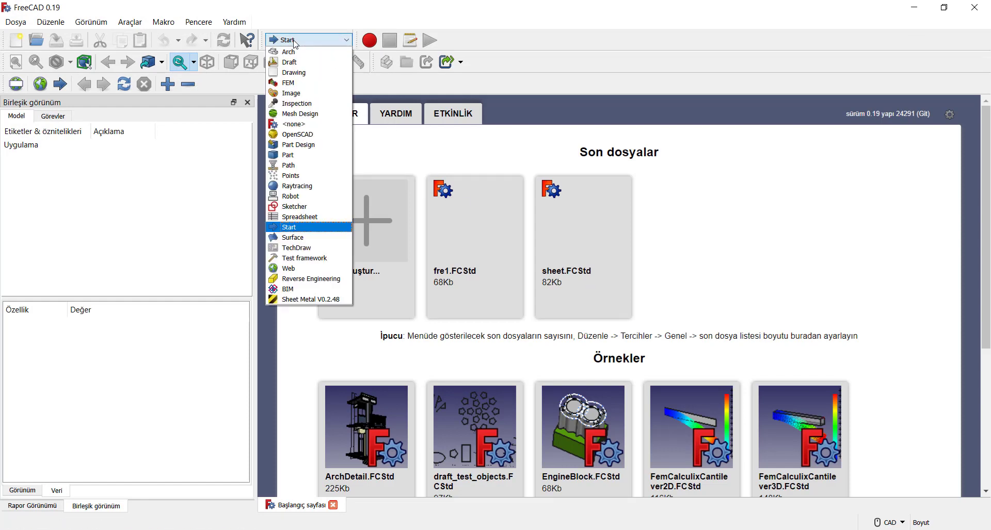
click(307, 292)
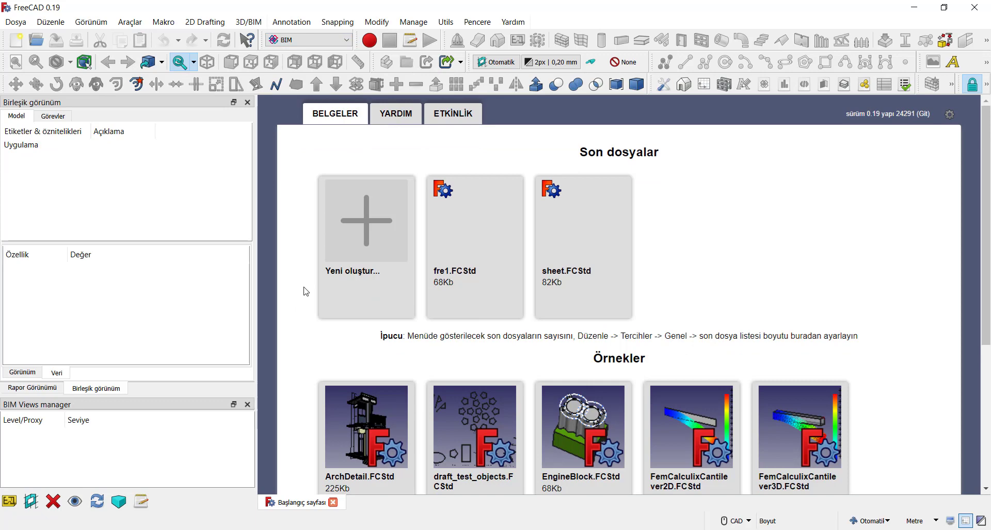
click(51, 21)
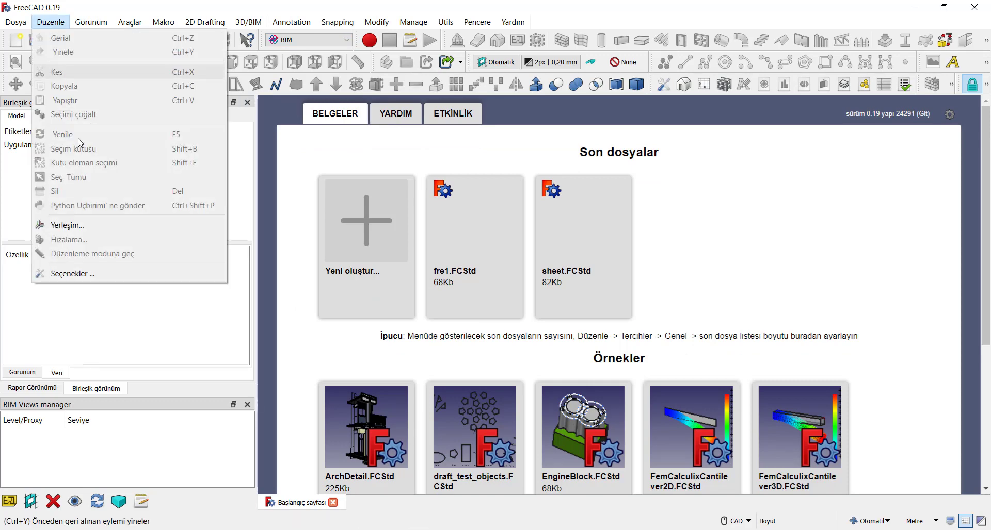
click(112, 273)
click(656, 178)
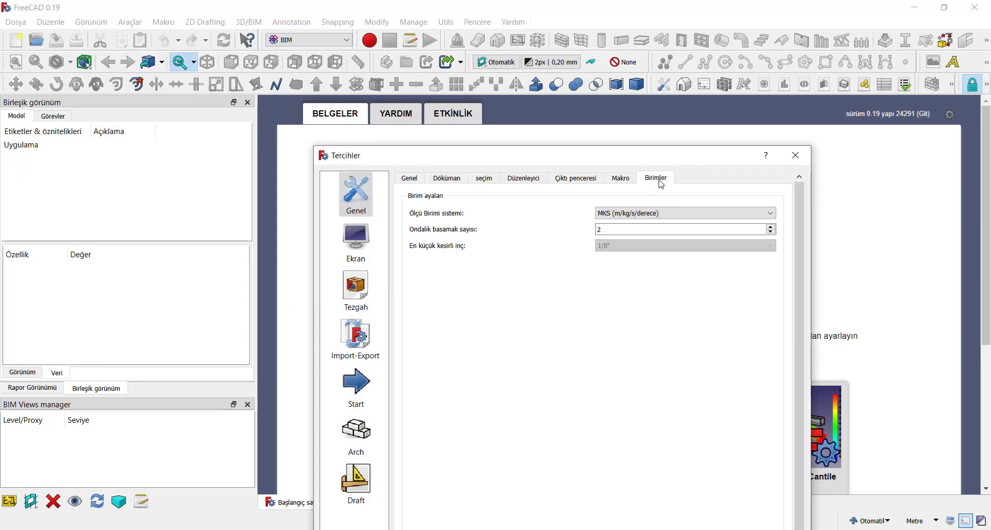
click(648, 216)
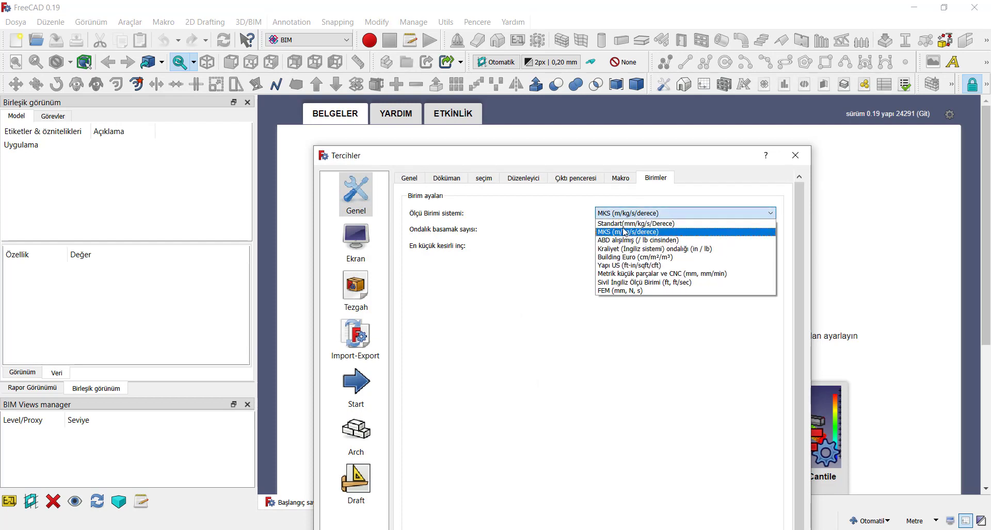
key(Up)
click(645, 233)
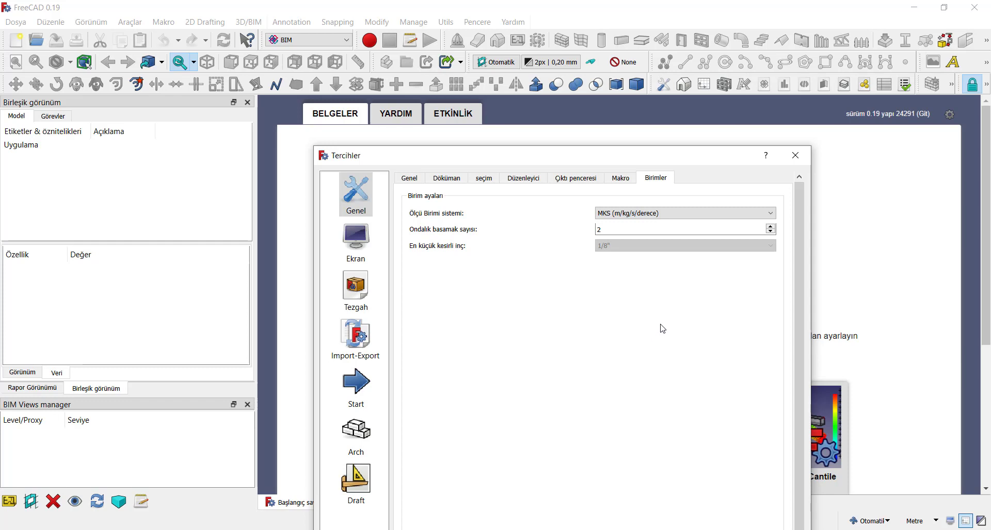
drag(669, 157, 655, 59)
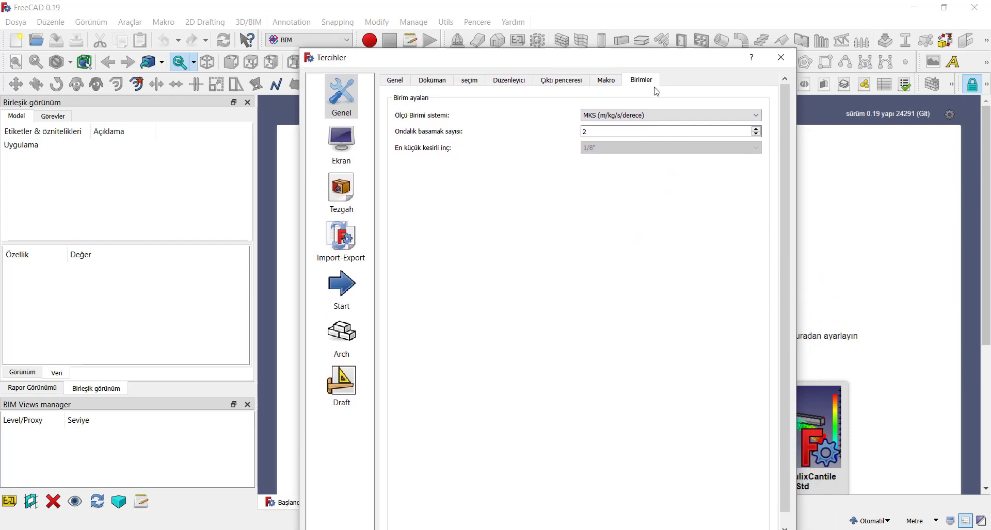
drag(656, 91, 631, 27)
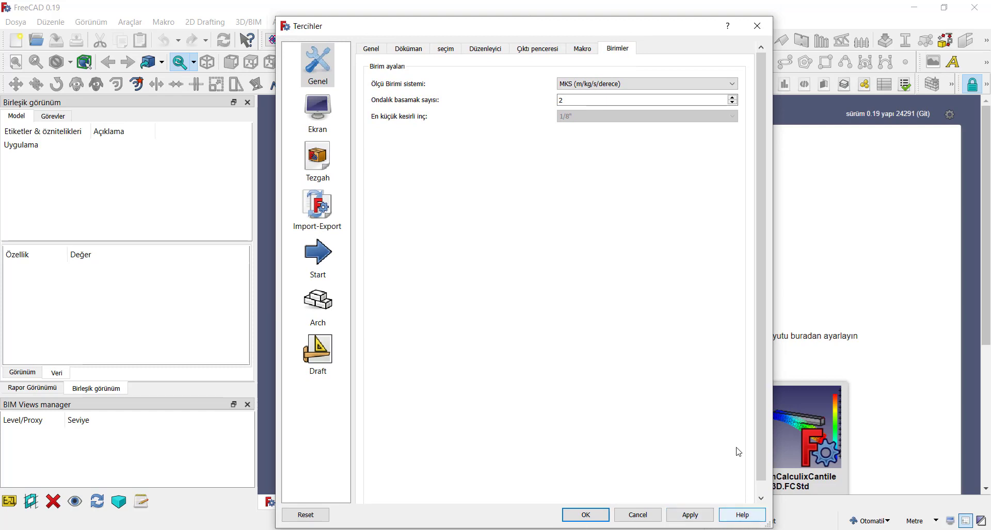
click(757, 26)
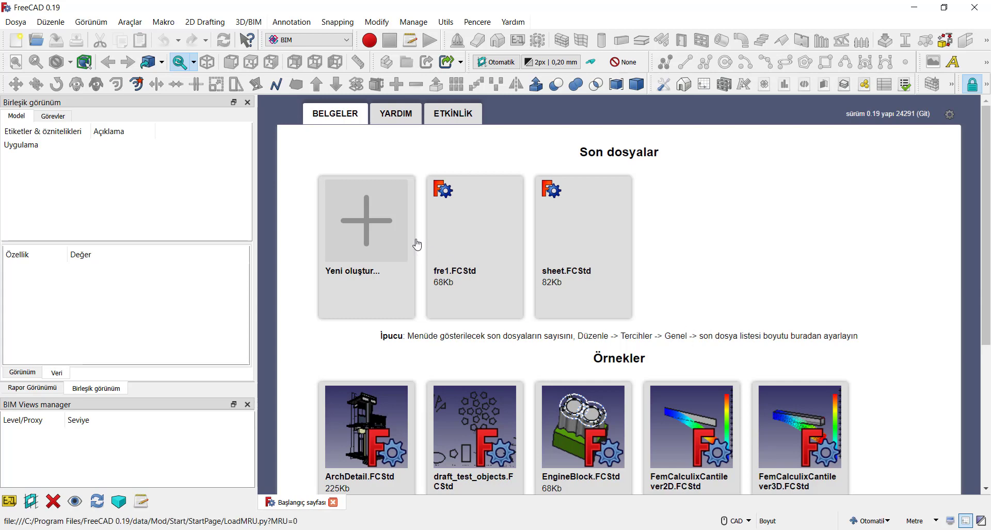
Step: Create a new empty document and move the BIM toolbar into the top row so every tool shows
click(362, 242)
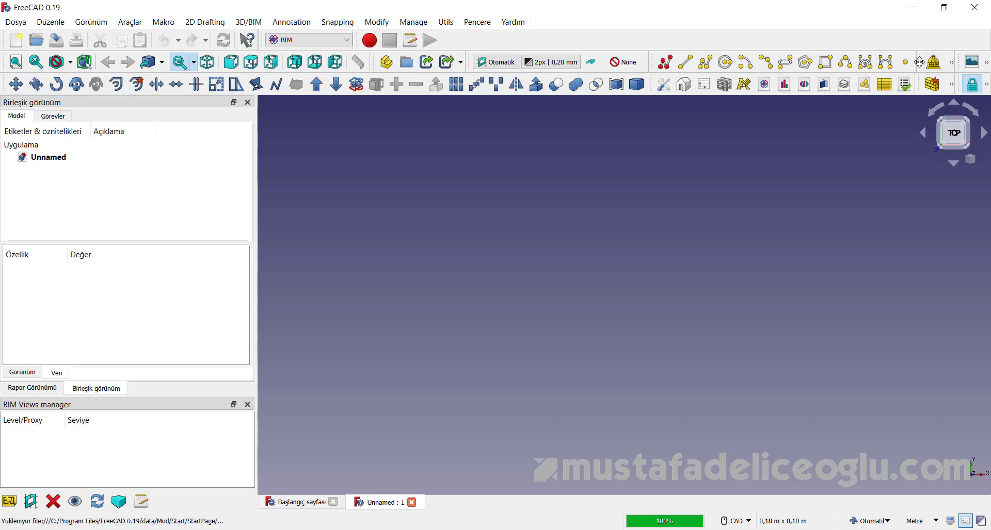
click(951, 63)
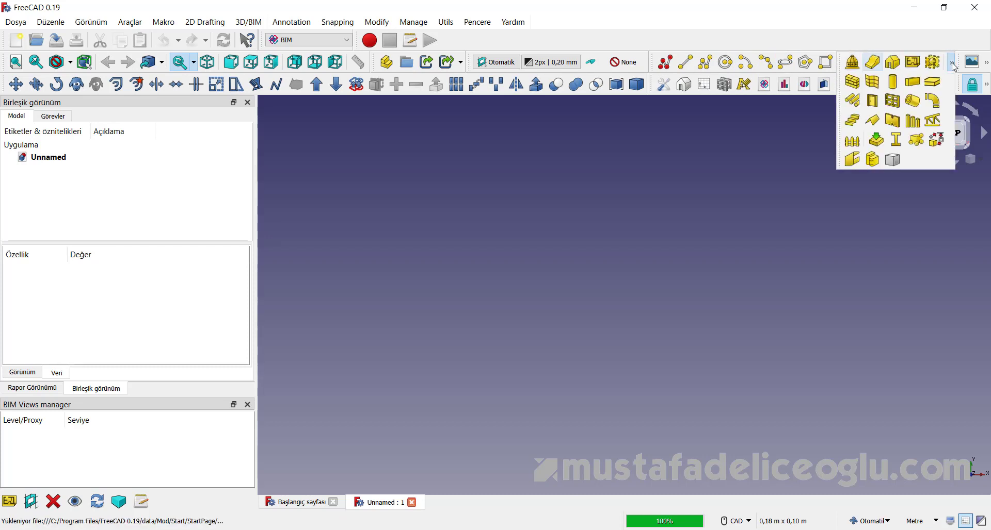
click(952, 63)
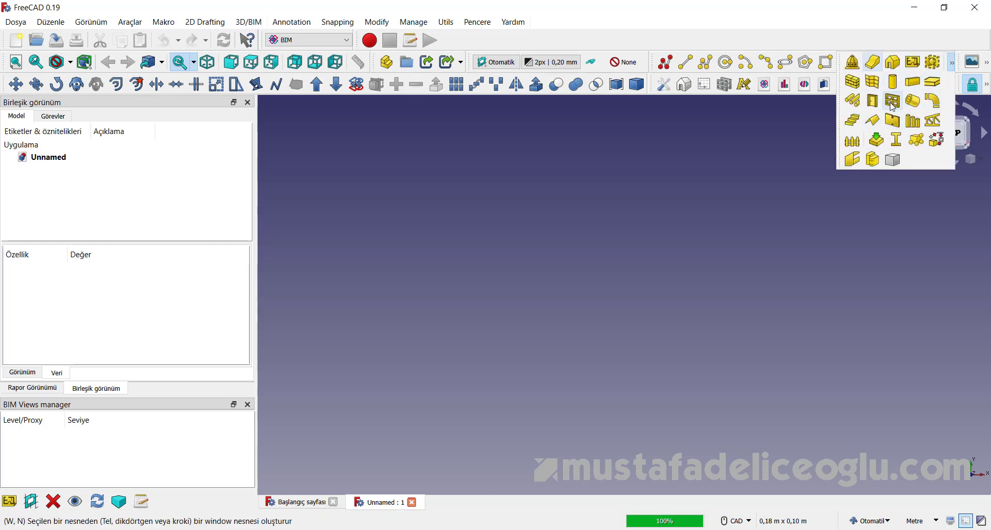
click(951, 65)
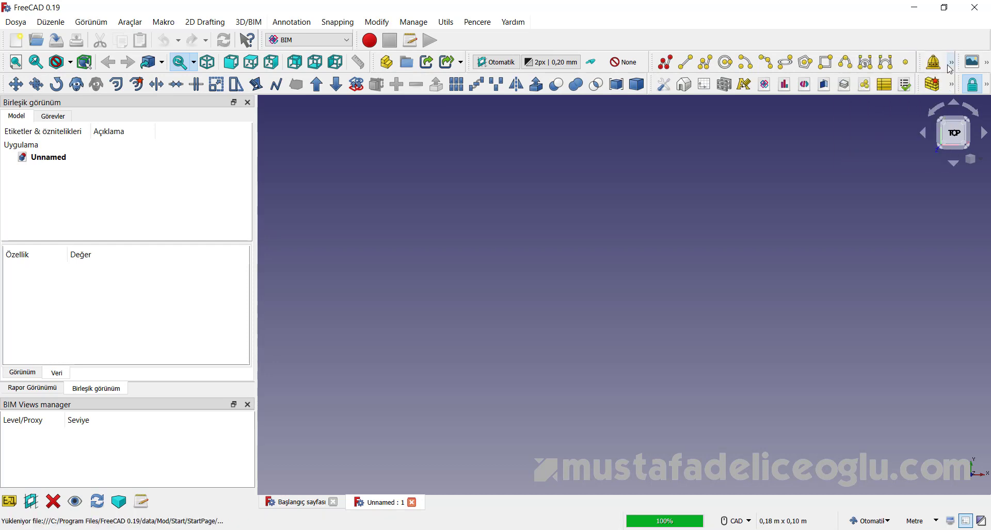
click(952, 65)
drag(924, 62, 521, 39)
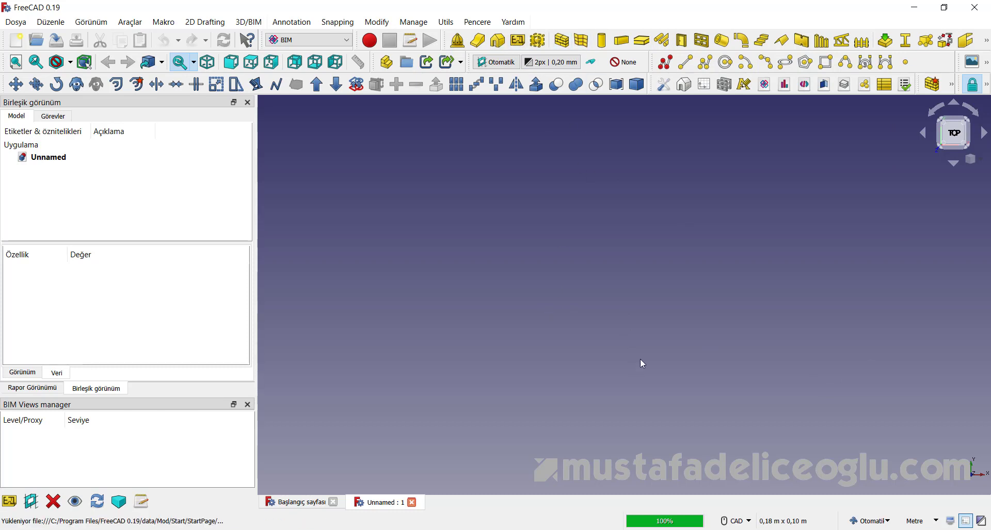
Step: Set the working plane to Top (XY) and zoom out to see the axes
click(505, 65)
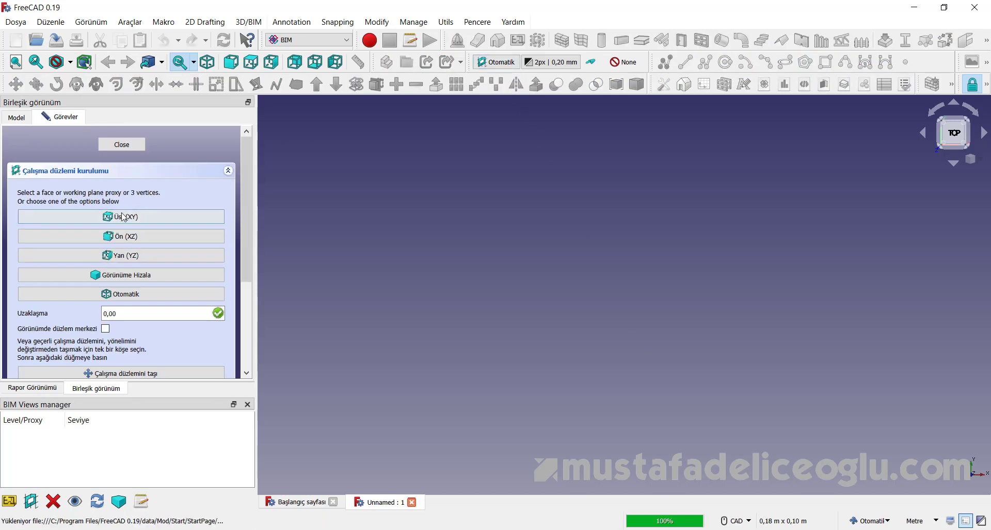
click(141, 224)
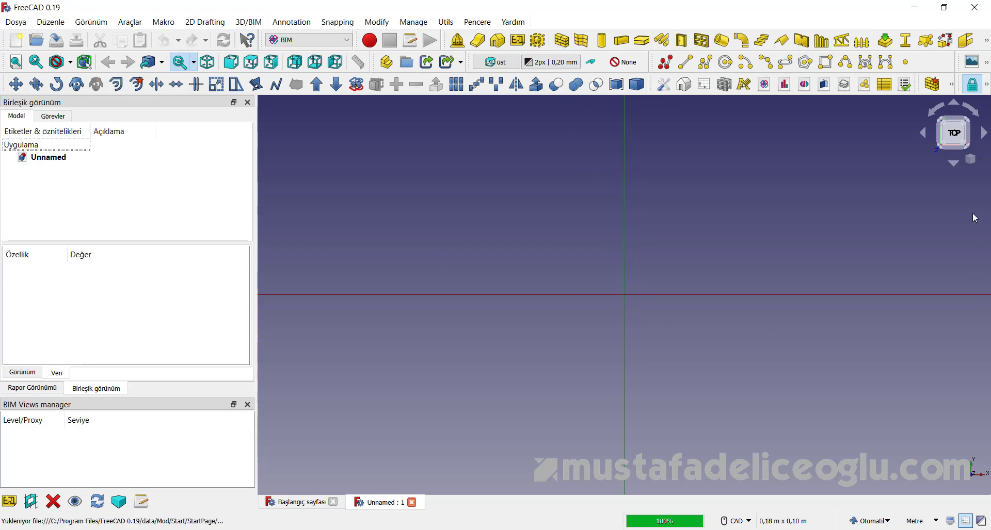
scroll(413, 272, down, 4)
scroll(414, 289, down, 6)
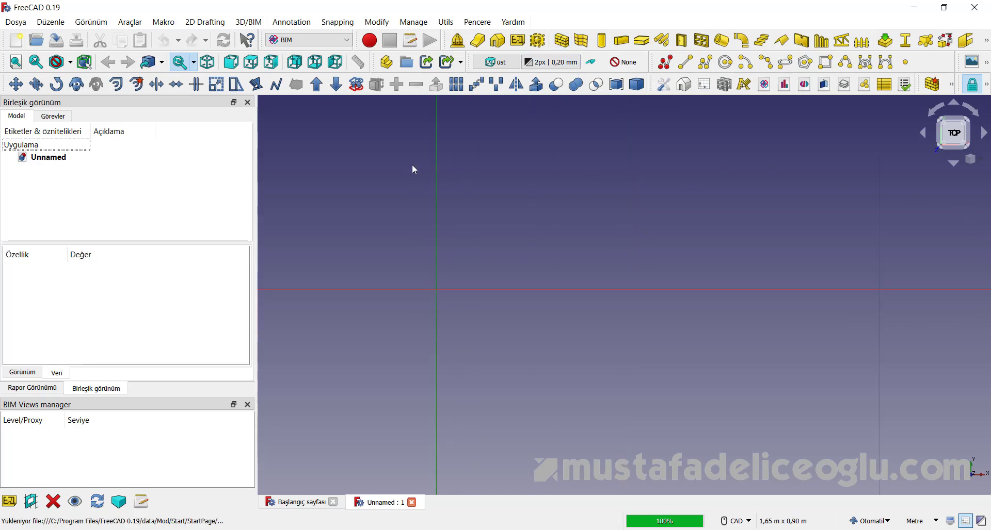
scroll(452, 290, down, 1)
scroll(453, 320, down, 1)
scroll(522, 309, down, 1)
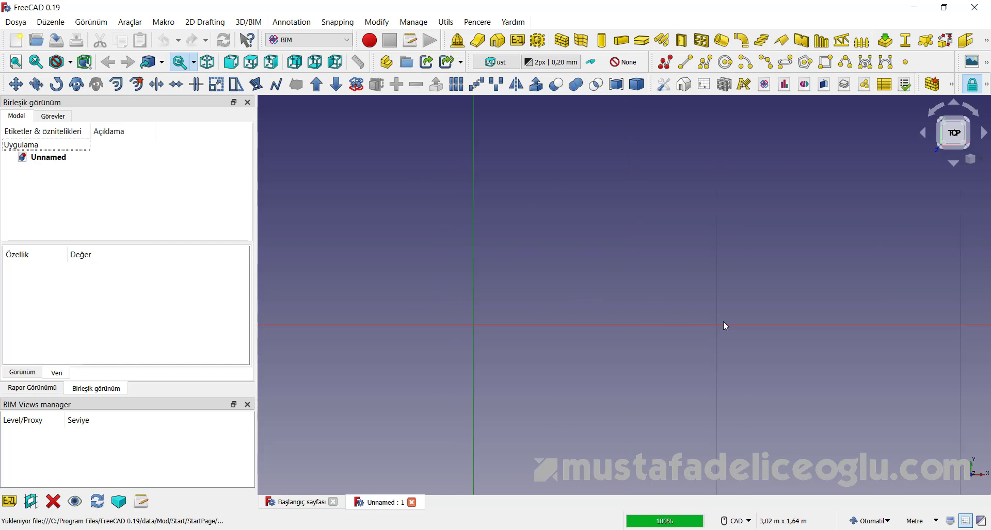
Step: Create a new sketch and draw a rectangle from the origin to an opposite corner
click(664, 66)
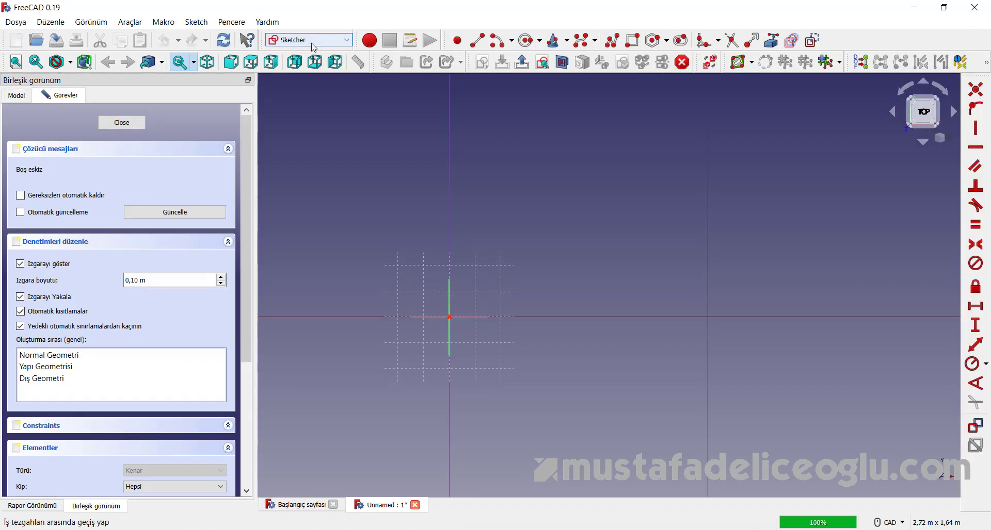
scroll(682, 317, down, 1)
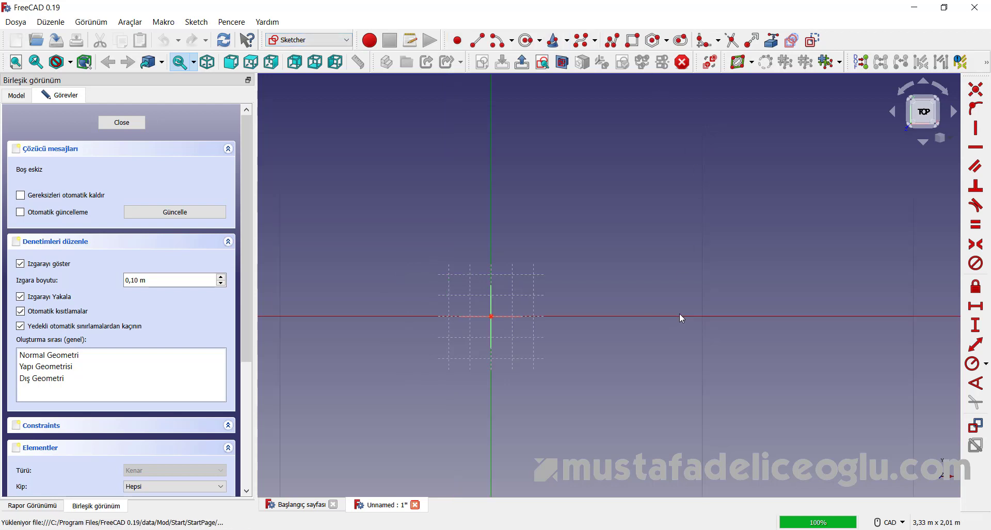
scroll(557, 325, up, 2)
scroll(556, 325, up, 1)
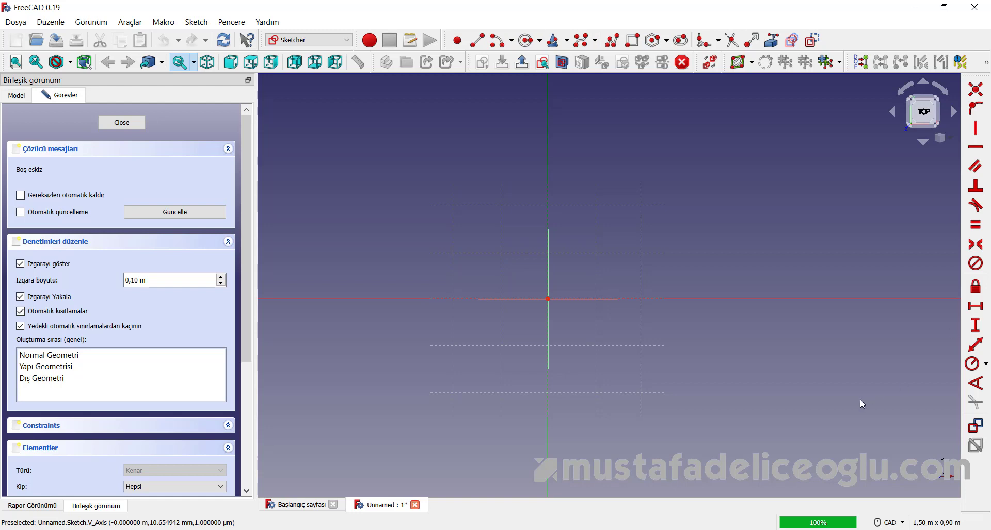
click(633, 42)
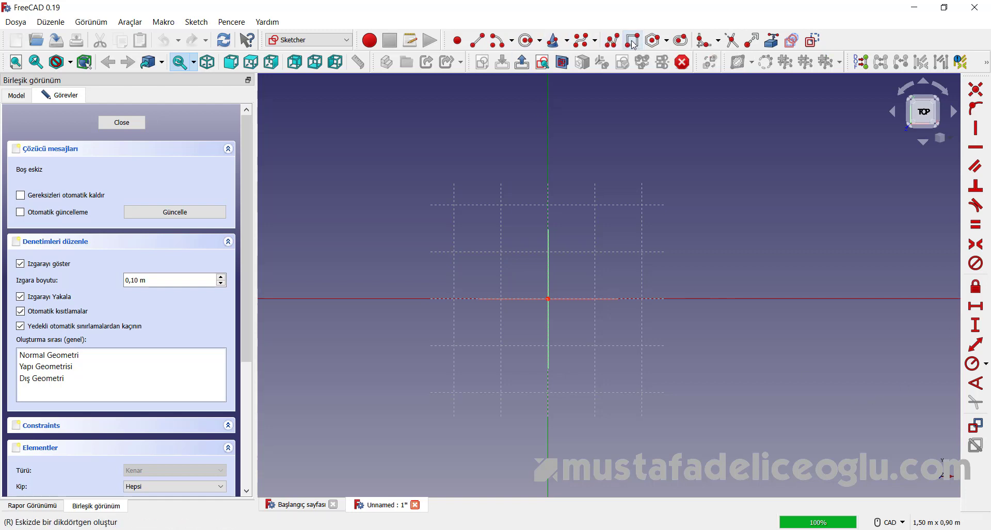
click(548, 299)
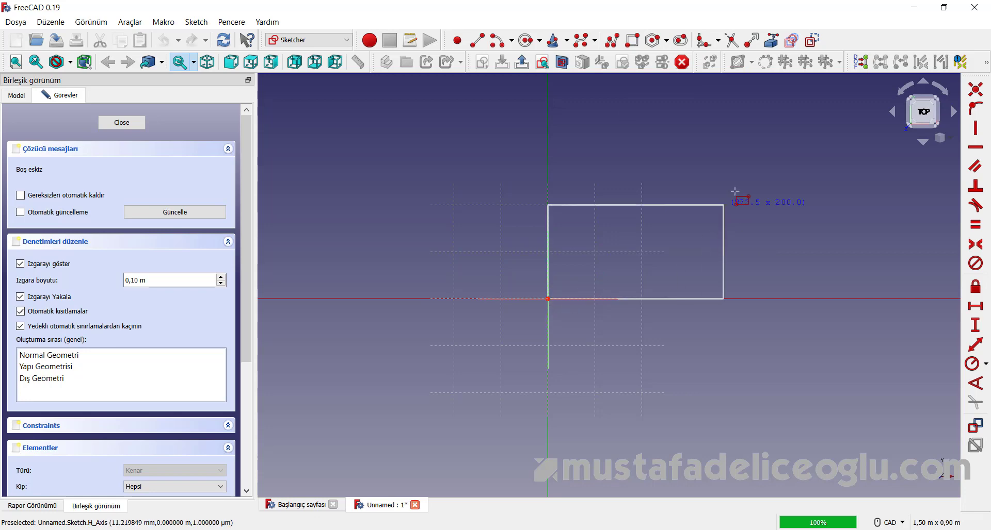
click(770, 142)
scroll(562, 321, down, 3)
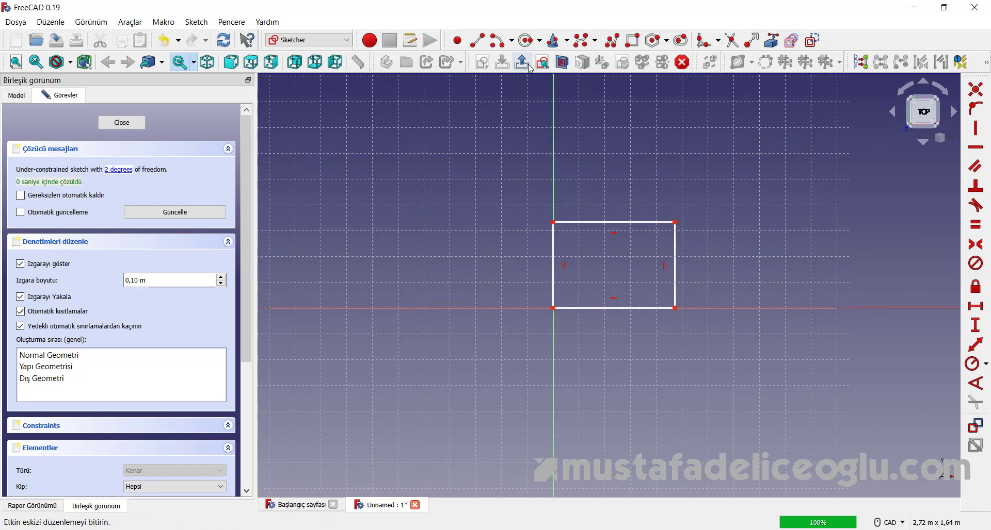
scroll(720, 318, up, 1)
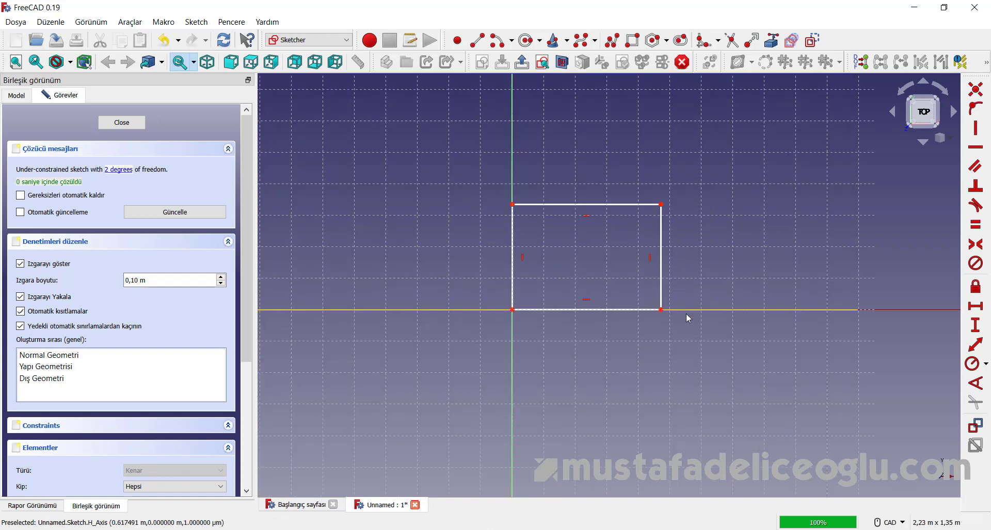
Step: Constrain the rectangle's bottom edge to an 8 m horizontal length
click(613, 310)
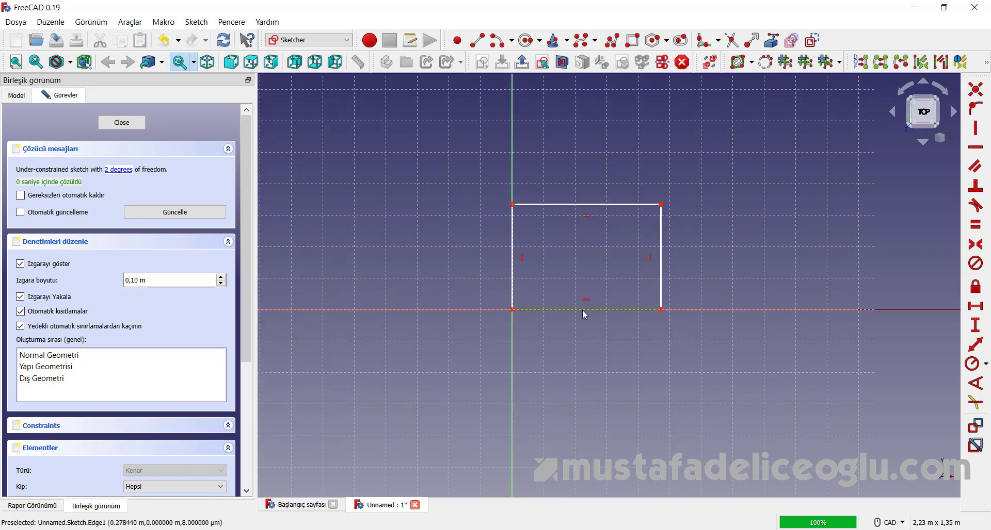
click(976, 310)
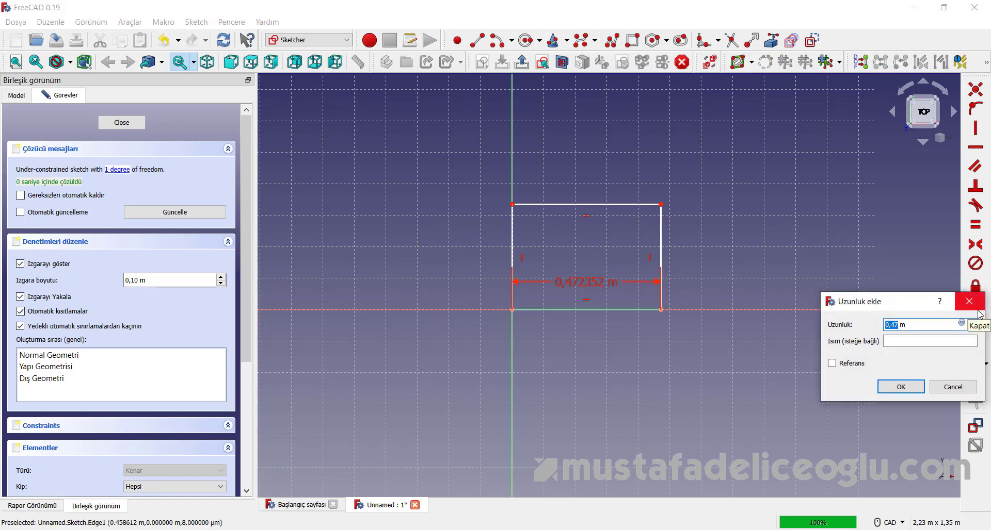
text(8)
key(Return)
scroll(591, 320, down, 3)
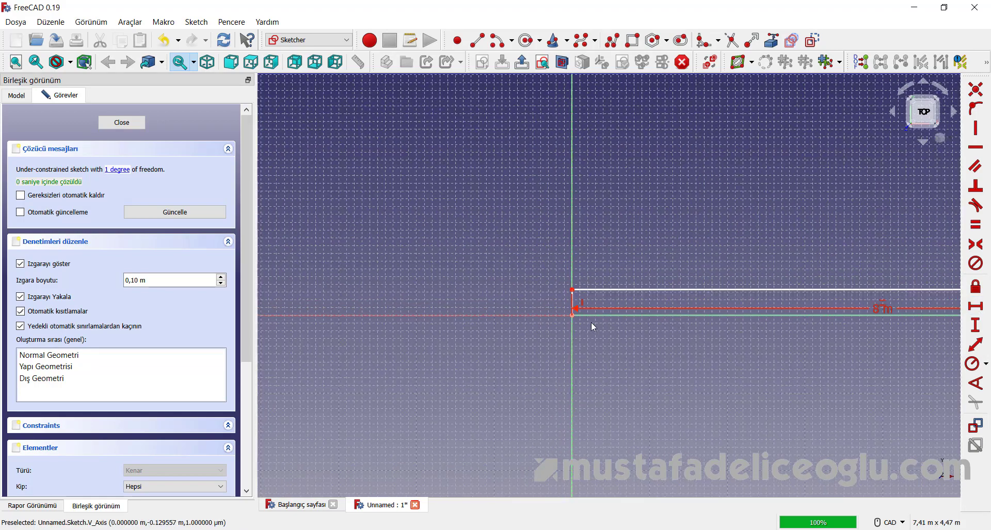
Step: Constrain the left edge to a 10 m vertical length and zoom to fit the sketch
click(558, 281)
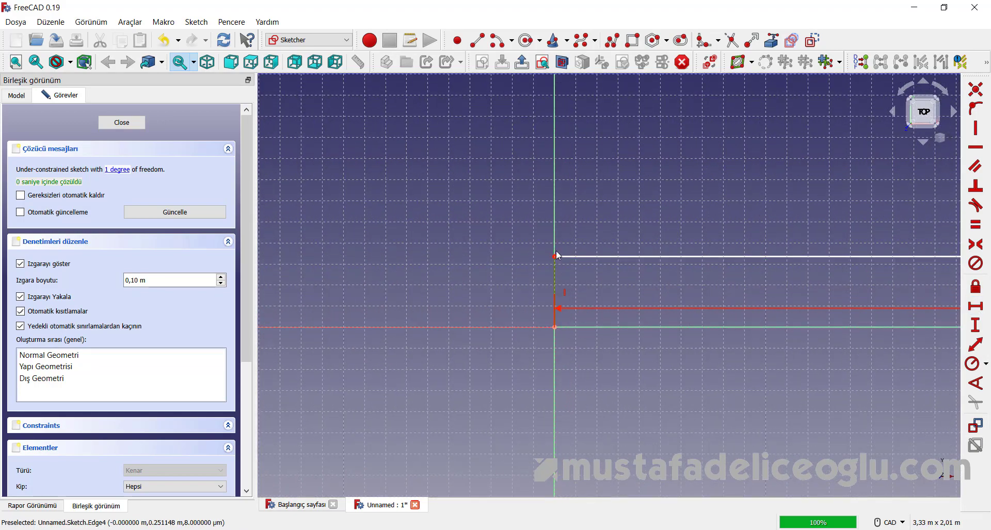
click(977, 327)
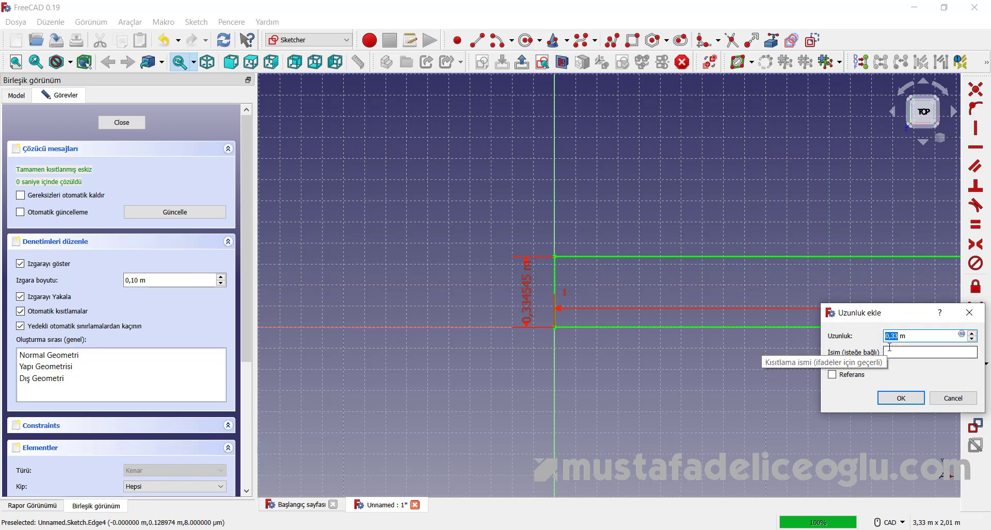
text(1)
key(Return)
scroll(809, 369, down, 2)
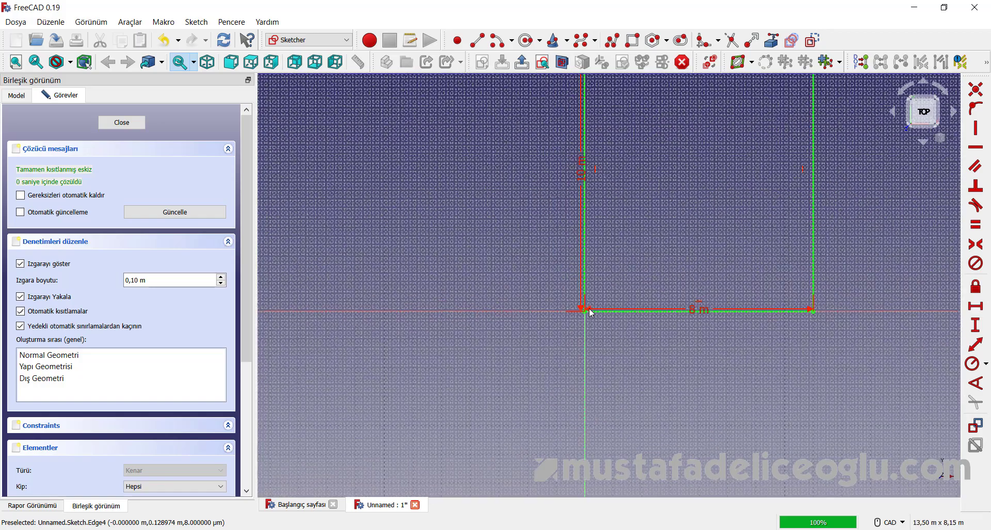
scroll(809, 369, down, 5)
scroll(587, 331, up, 4)
scroll(584, 340, up, 1)
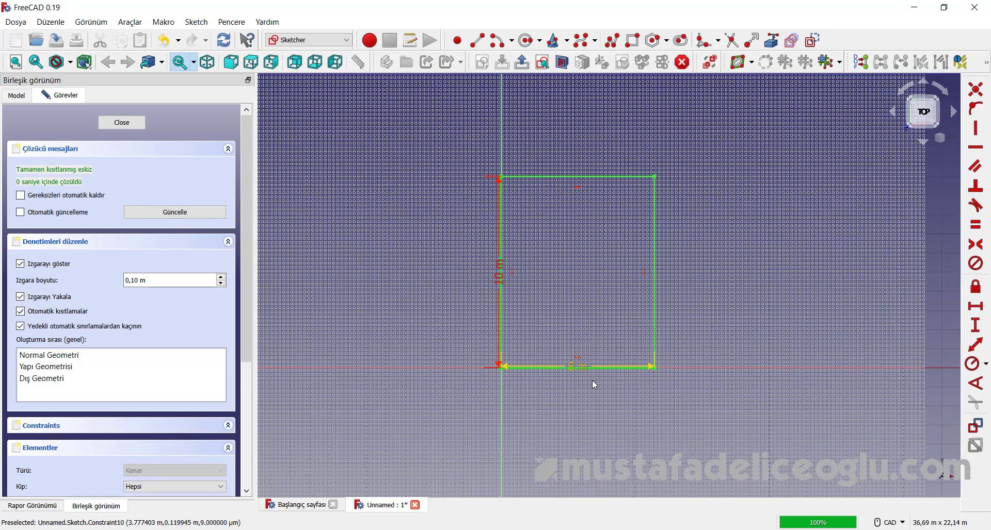
scroll(541, 327, up, 1)
scroll(540, 324, up, 3)
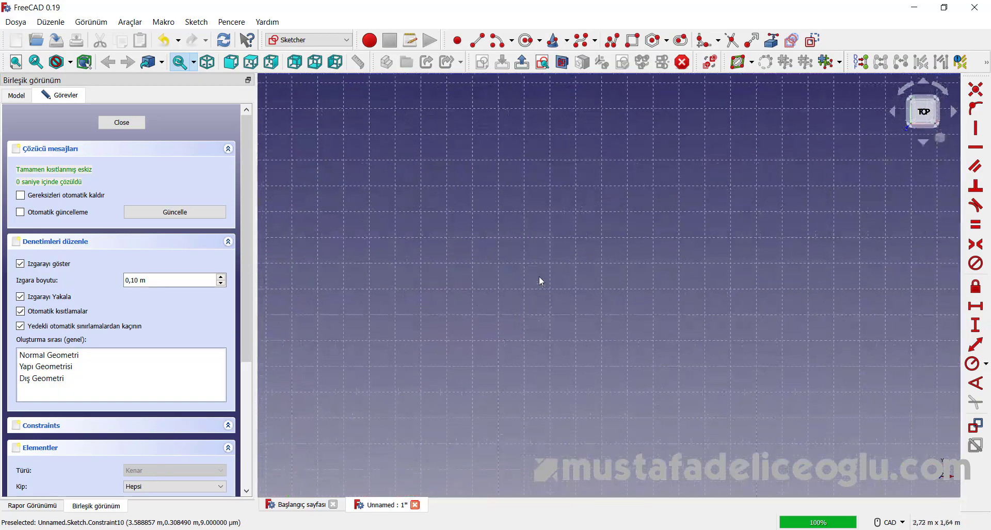
scroll(558, 271, down, 1)
scroll(567, 309, down, 3)
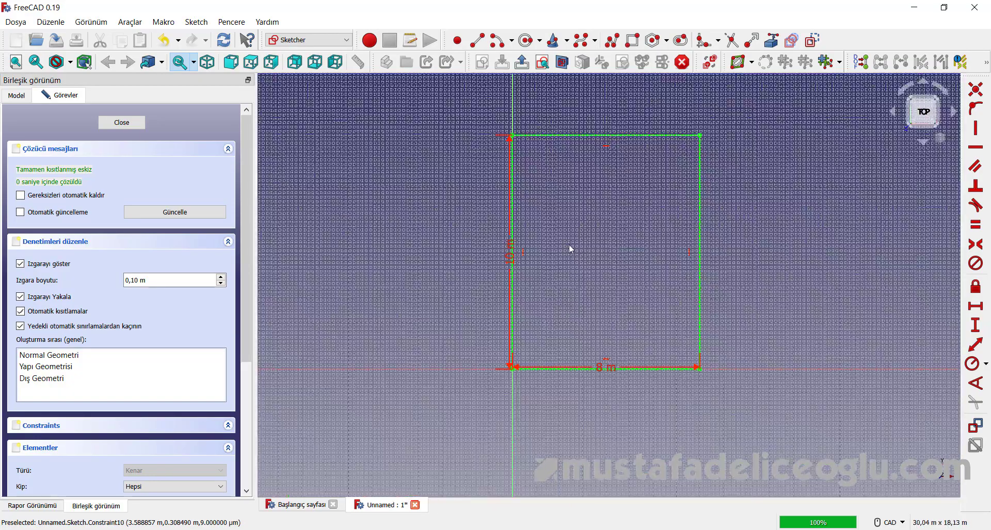
scroll(569, 244, up, 1)
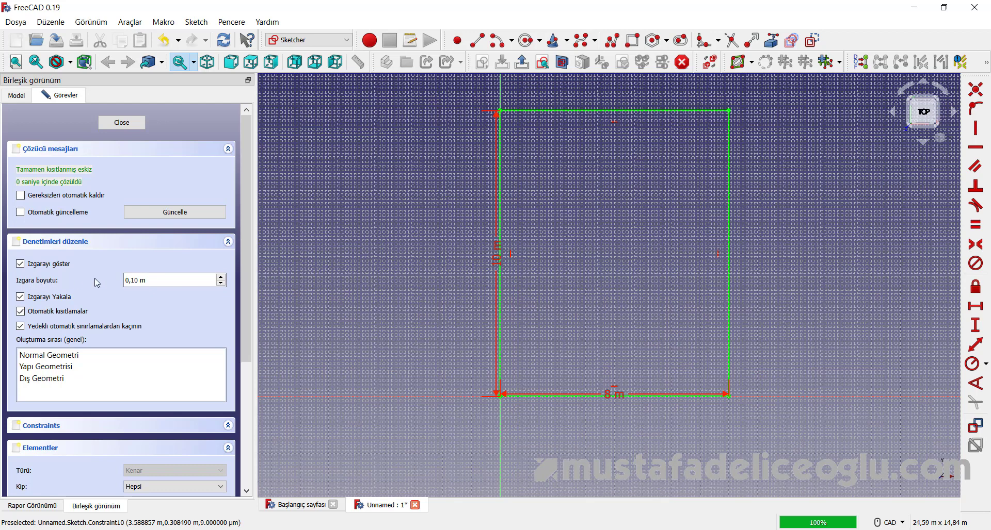
drag(146, 281, 120, 283)
Step: Set the sketch grid size to 1 m and hide the grid
text(1)
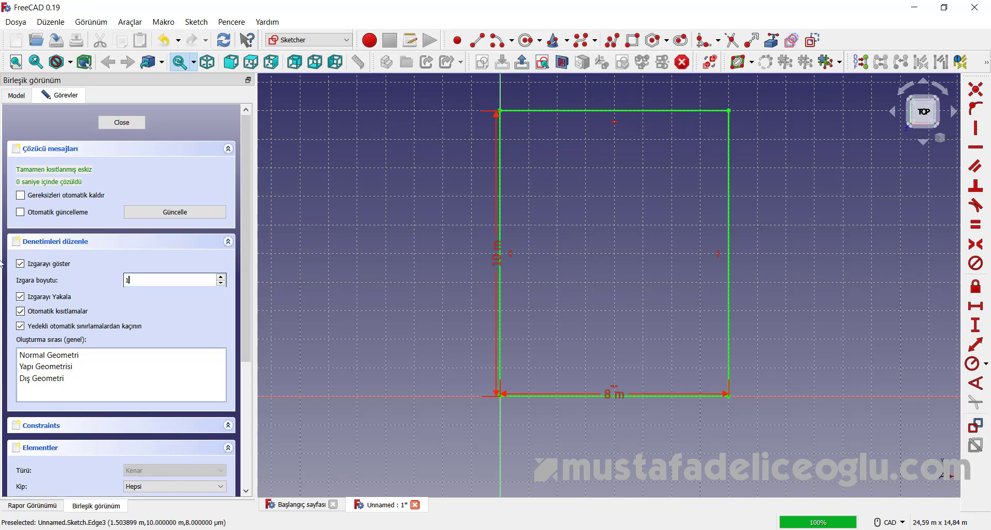
click(20, 264)
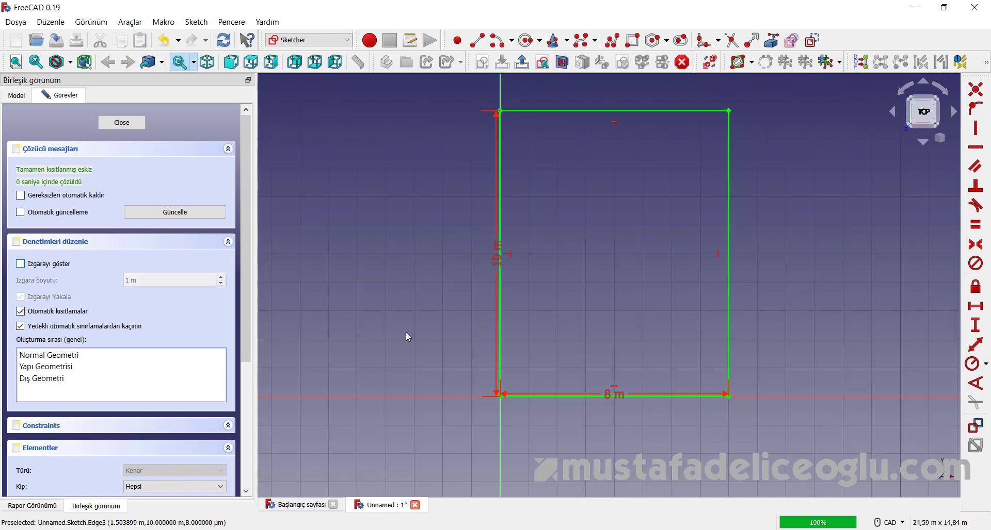
scroll(645, 341, down, 4)
scroll(625, 359, up, 2)
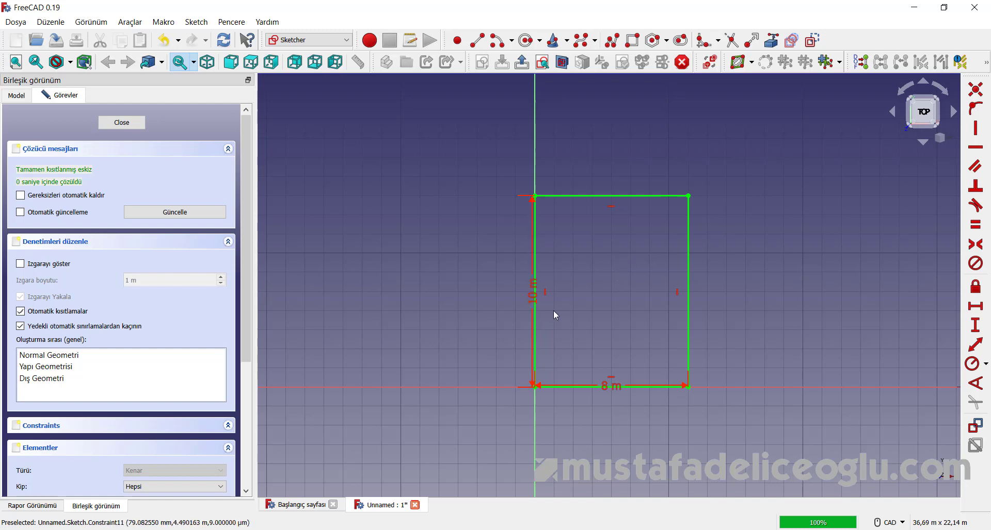
Step: Move the 10 m and 8 m dimensions outside the outline and start a partition polyline on the left wall
drag(534, 299, 472, 282)
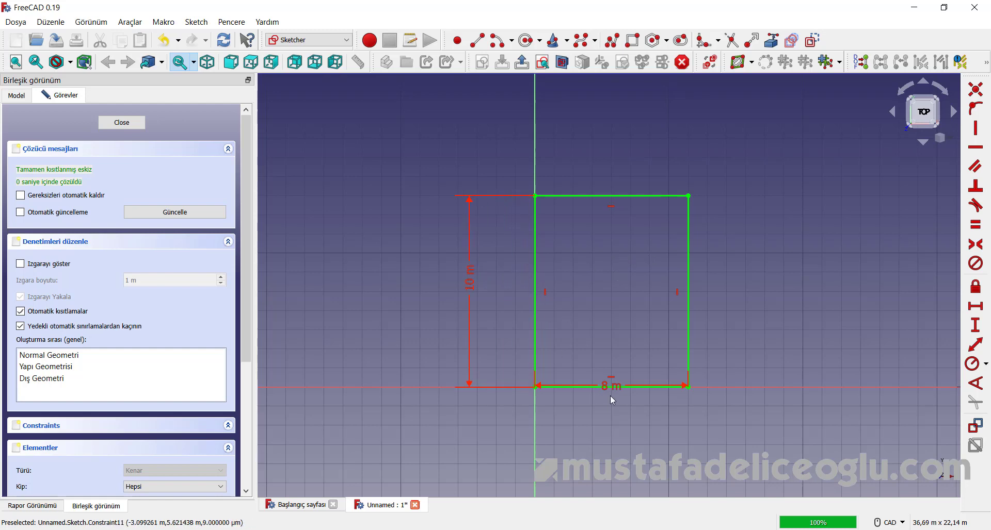
drag(609, 395, 608, 424)
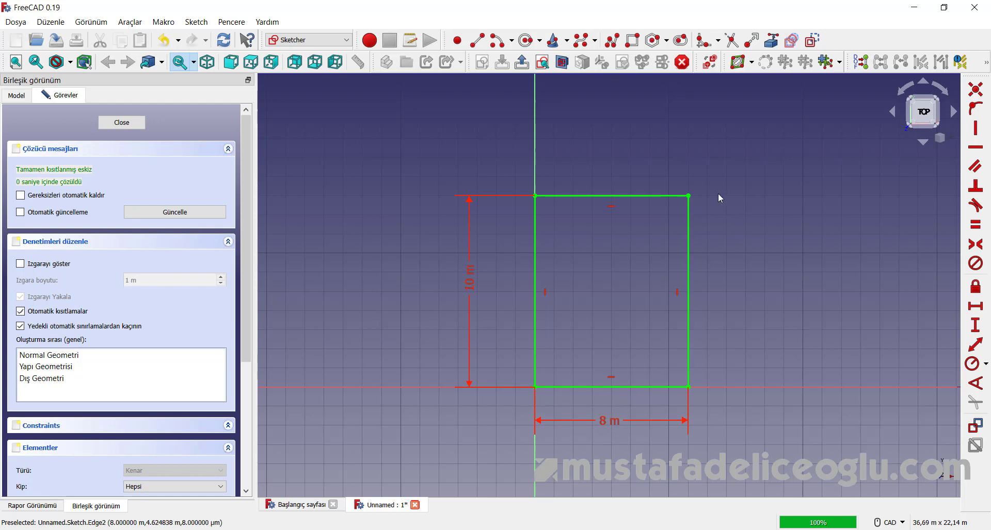
click(614, 46)
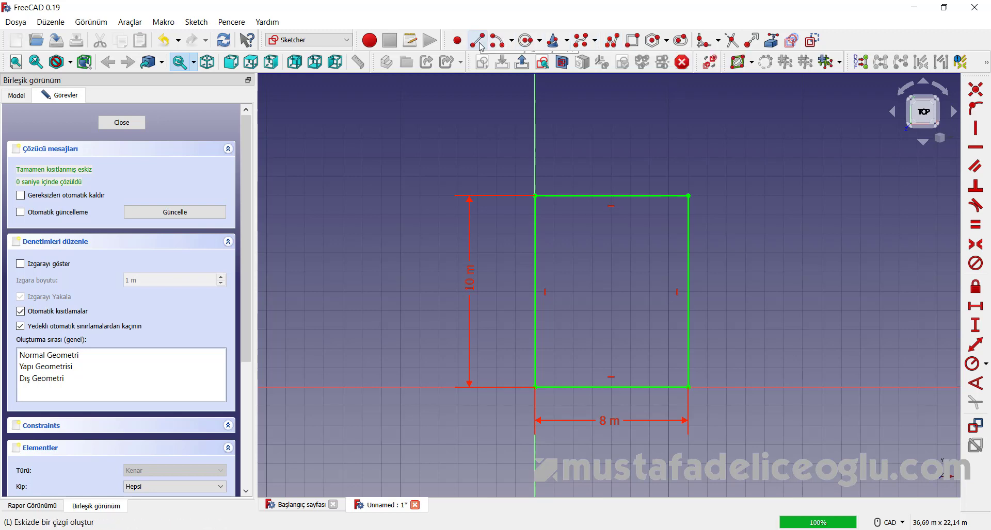
click(533, 276)
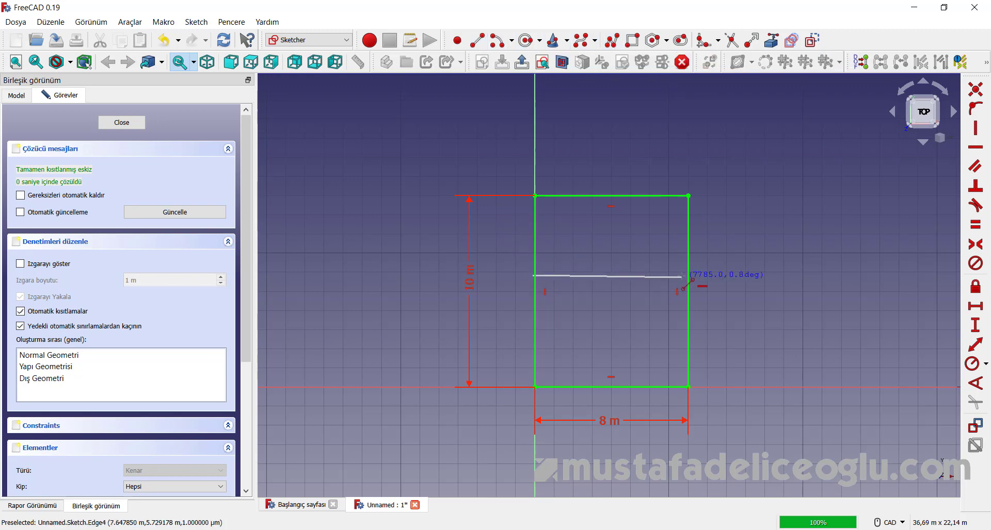
Step: Finish the full-width horizontal partition to the right wall and delete the stray vertical line
click(688, 277)
right_click(689, 277)
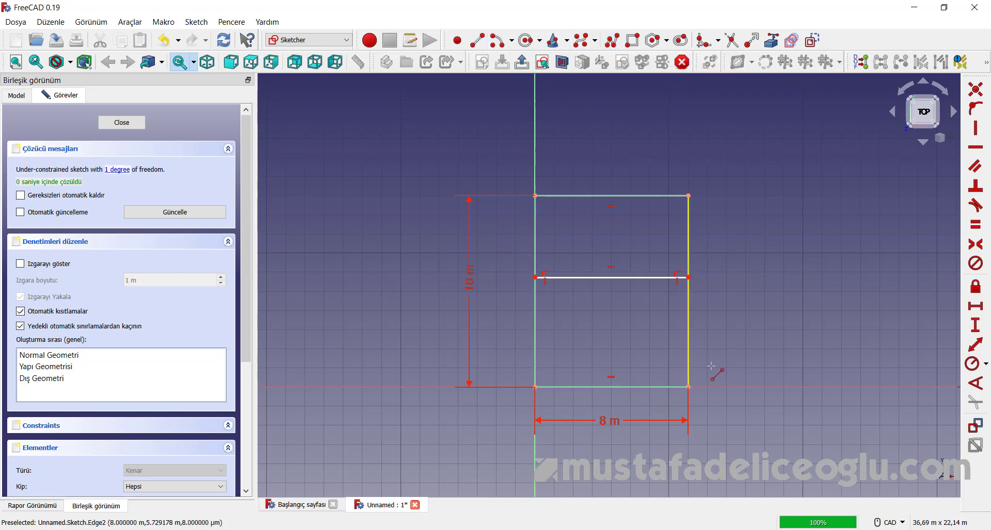
click(593, 278)
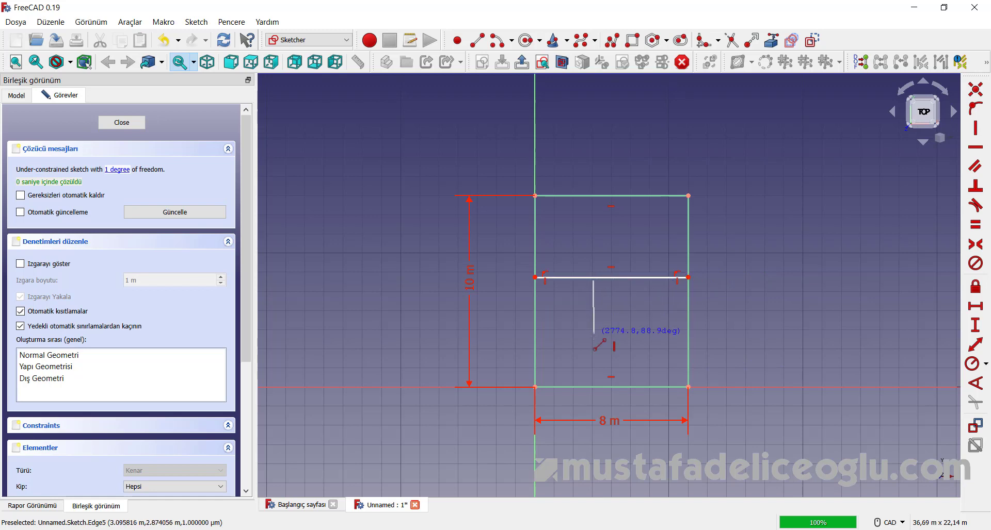
click(592, 335)
right_click(592, 334)
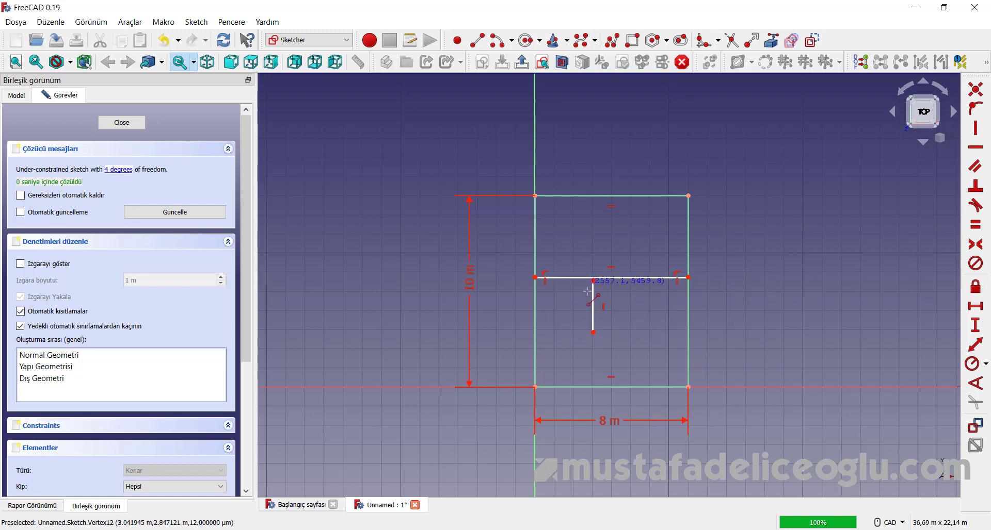
scroll(589, 298, up, 3)
scroll(593, 296, up, 1)
key(Escape)
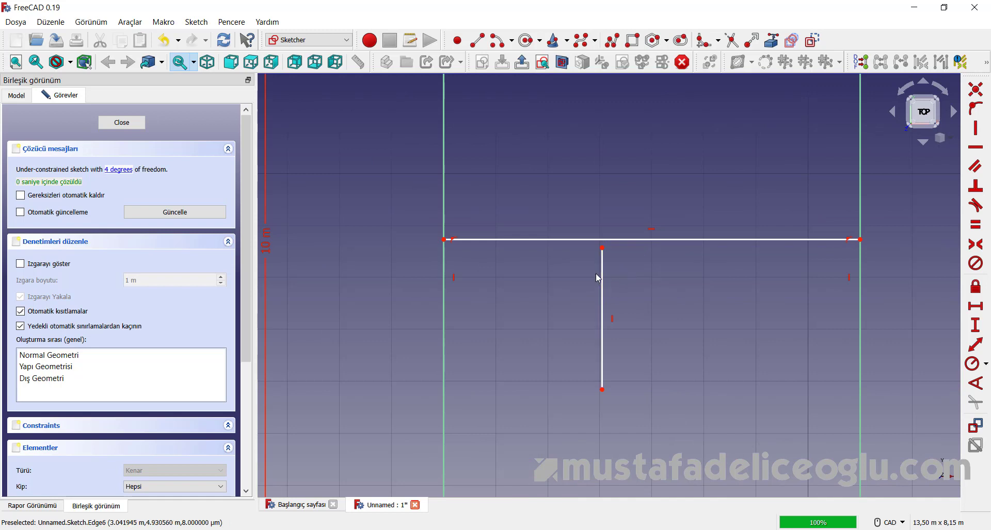
click(606, 295)
key(Delete)
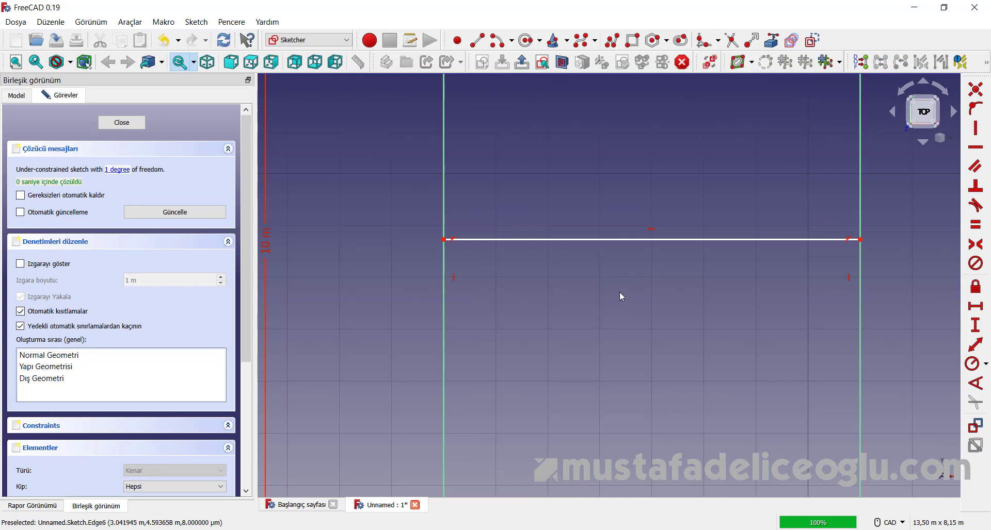
Step: Draw a vertical line down from the partition and a horizontal line back to the left wall
click(477, 40)
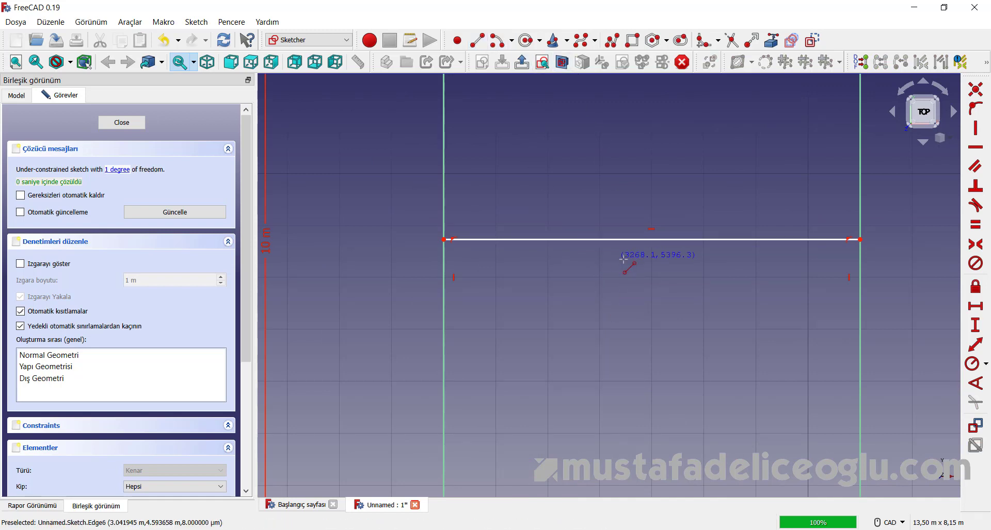
click(597, 239)
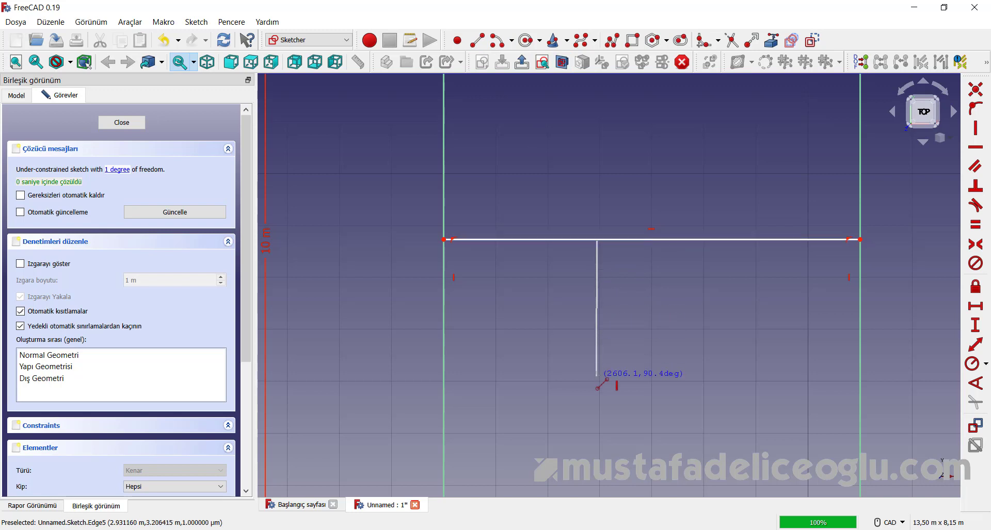
click(597, 377)
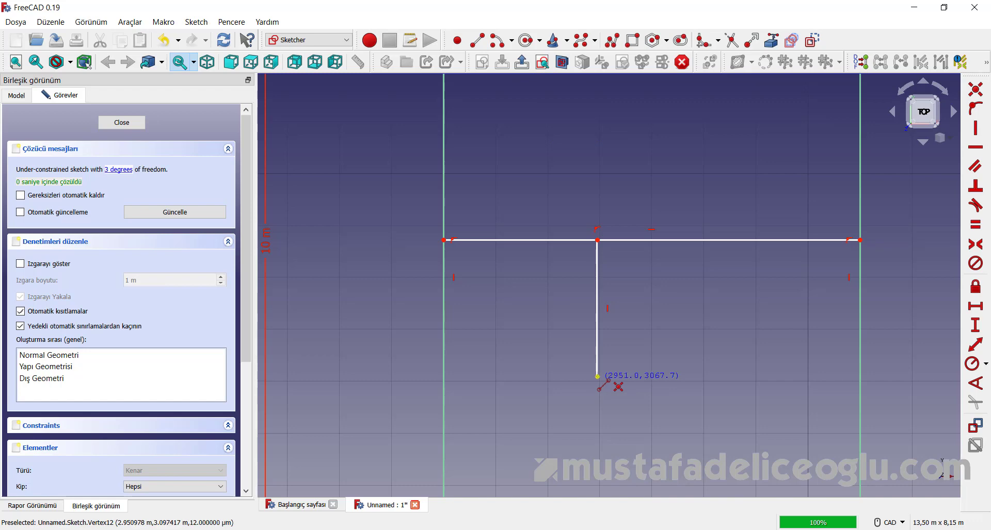
click(597, 377)
click(444, 376)
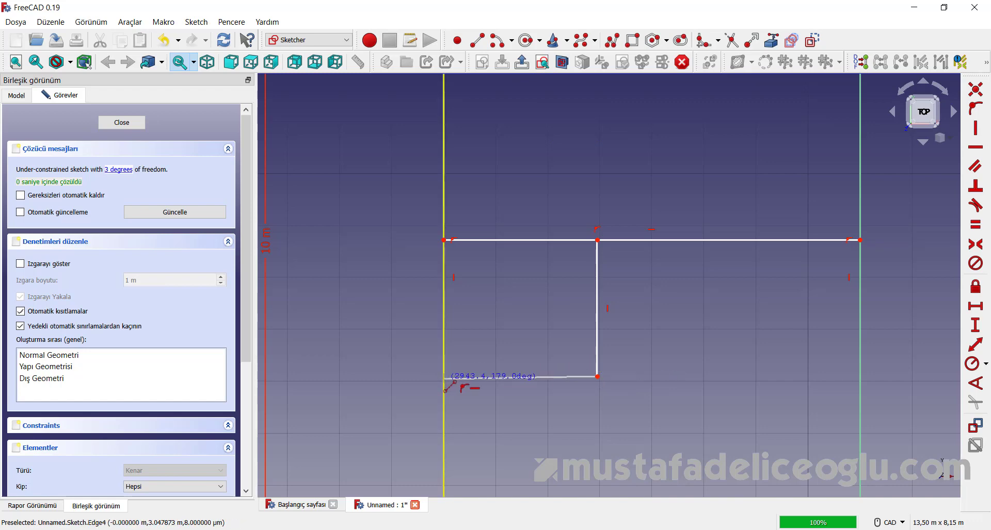
key(Escape)
scroll(550, 359, down, 4)
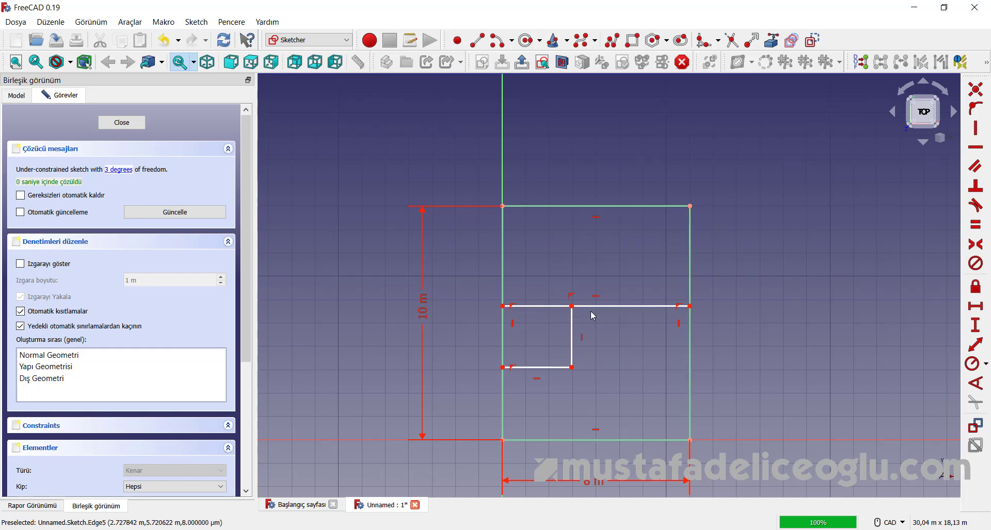
Step: Place the partition 4 m below the top-right corner and fix the inner vertical line at 3 m
click(690, 306)
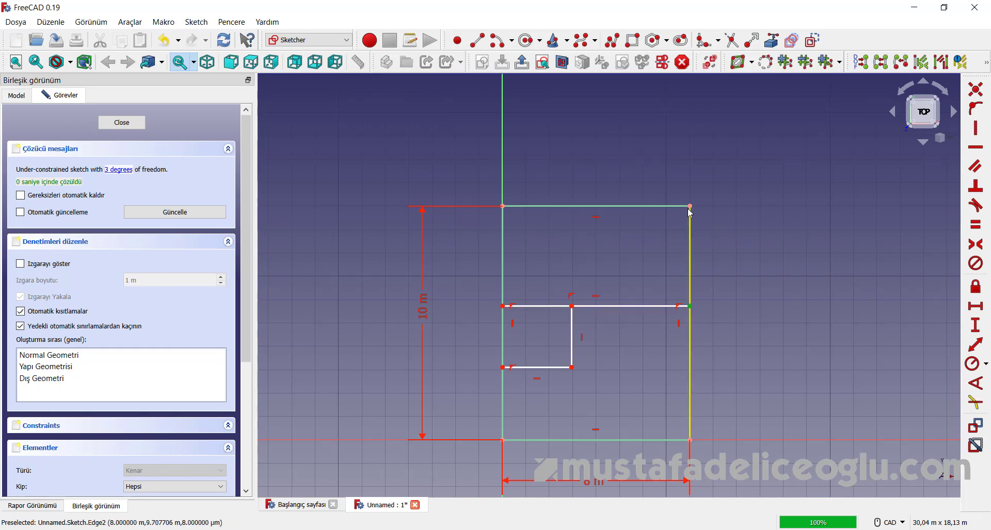
click(690, 206)
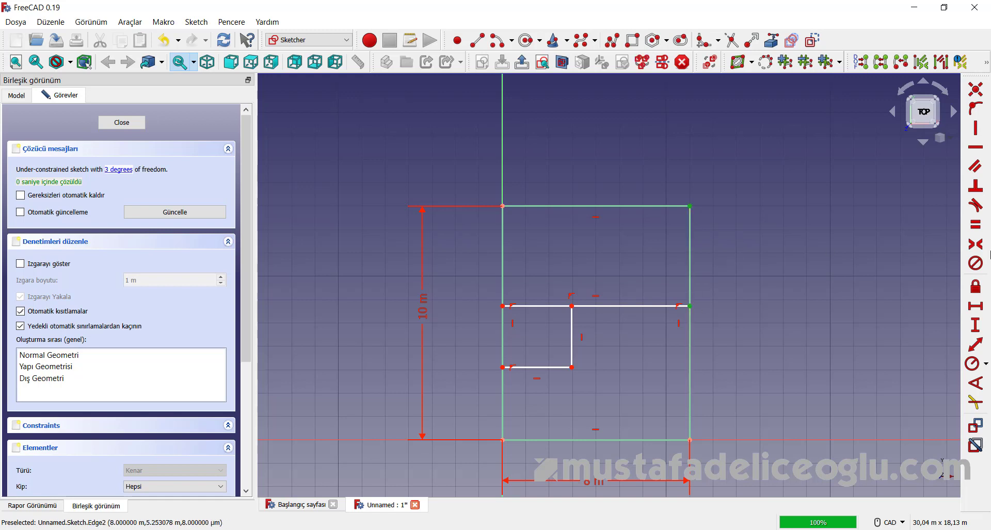
click(975, 325)
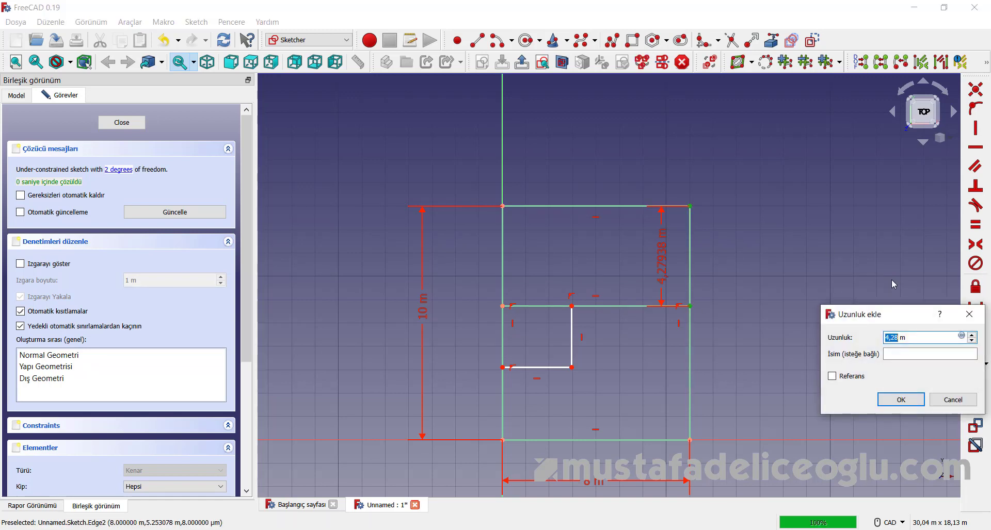
text(4)
key(Return)
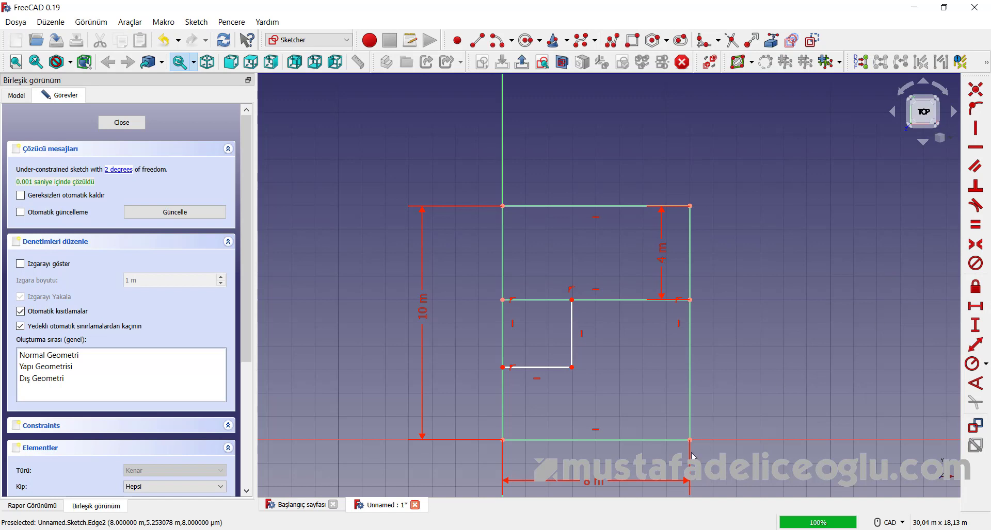
click(572, 330)
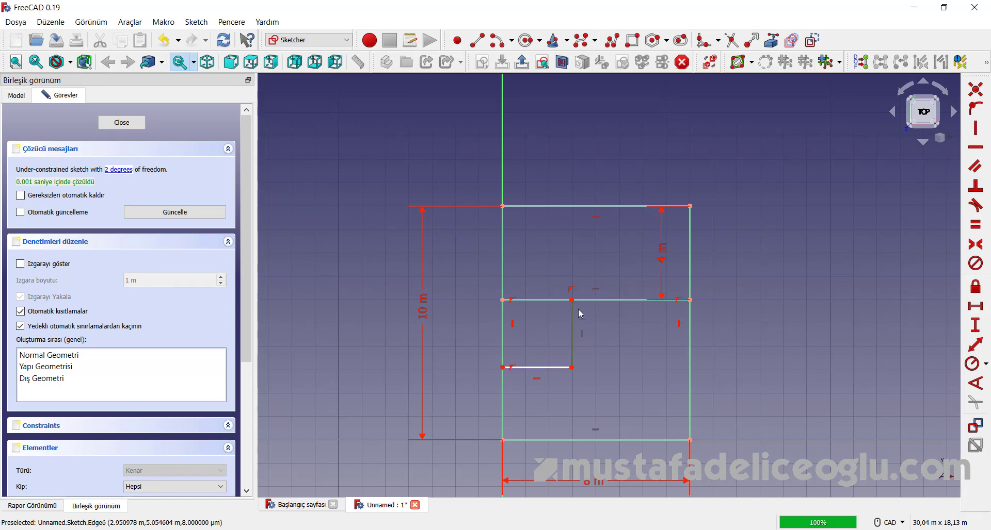
click(975, 327)
text(3)
key(Return)
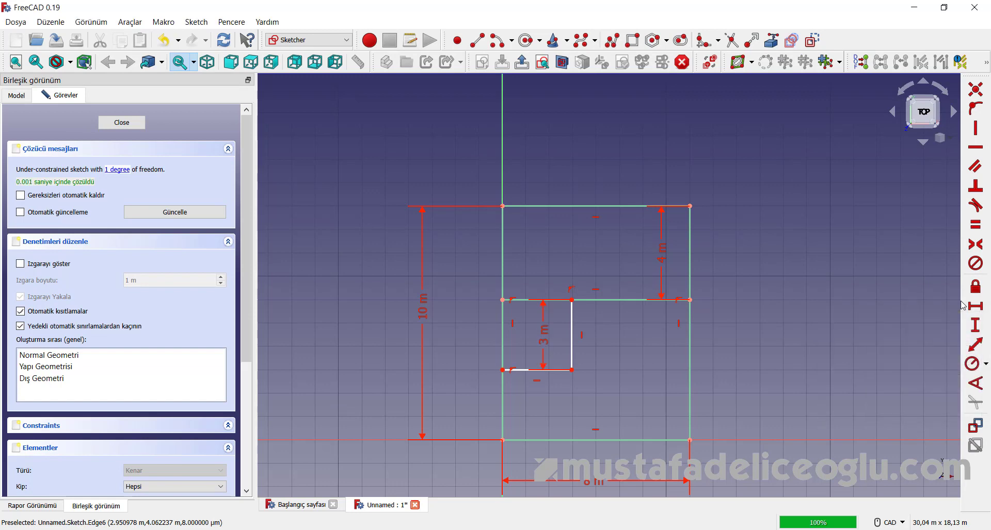
Step: Constrain the small room's bottom line to 3 m and zoom out
scroll(586, 423, up, 2)
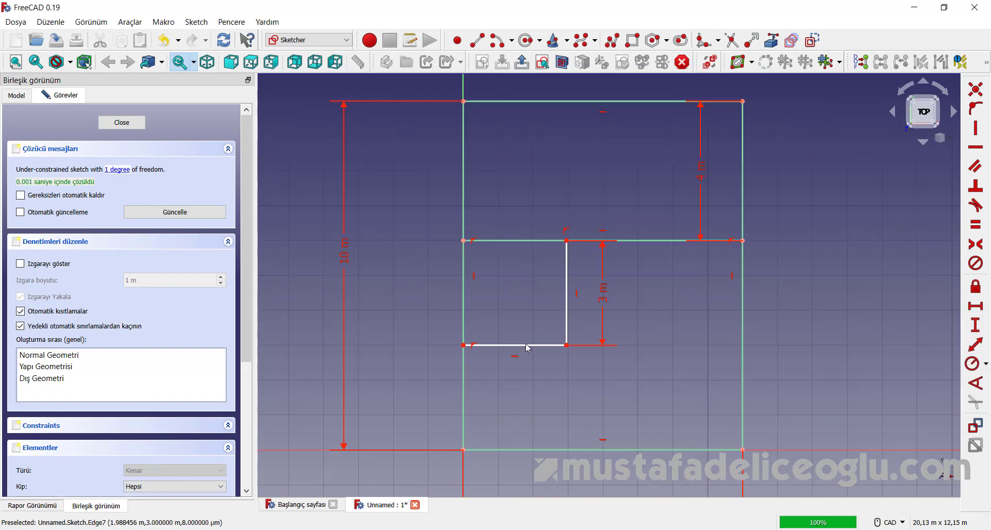
click(505, 347)
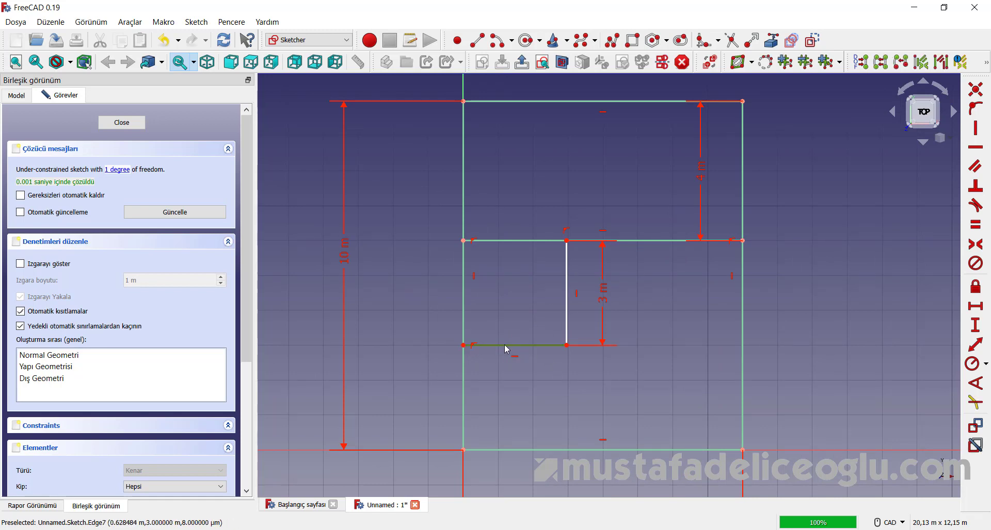
click(977, 308)
text(3)
key(Return)
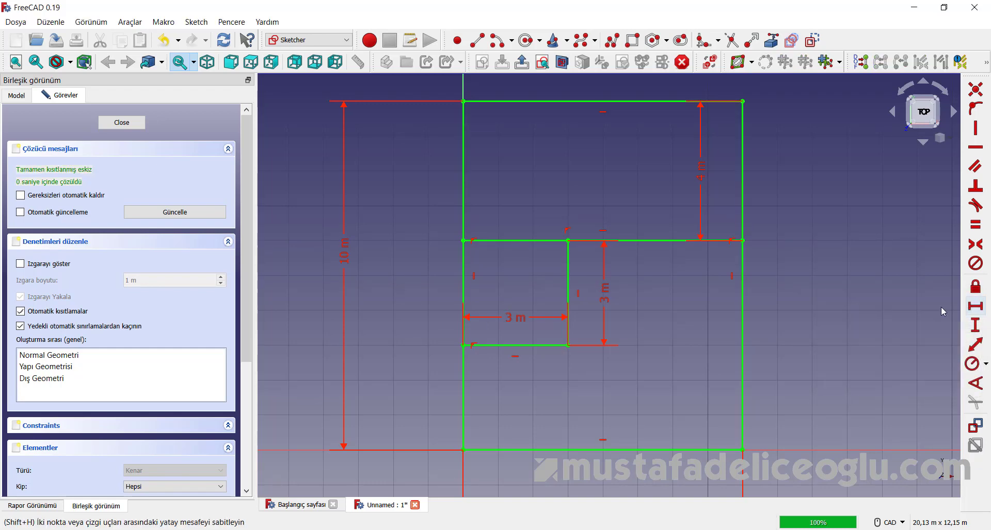
scroll(696, 364, down, 2)
scroll(696, 365, down, 1)
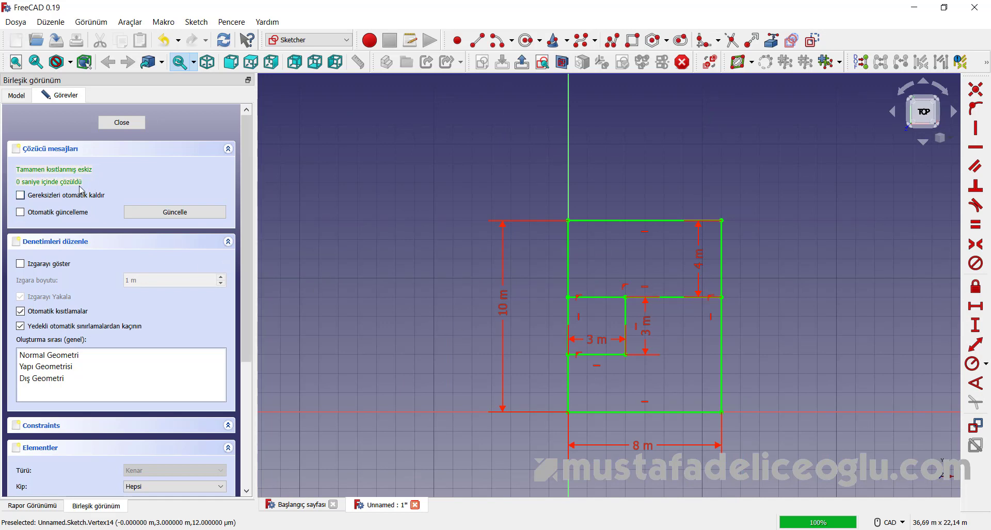
Step: Inspect the floor-plan sketch in isometric view, then close the sketch editor
scroll(609, 284, down, 2)
scroll(843, 151, up, 2)
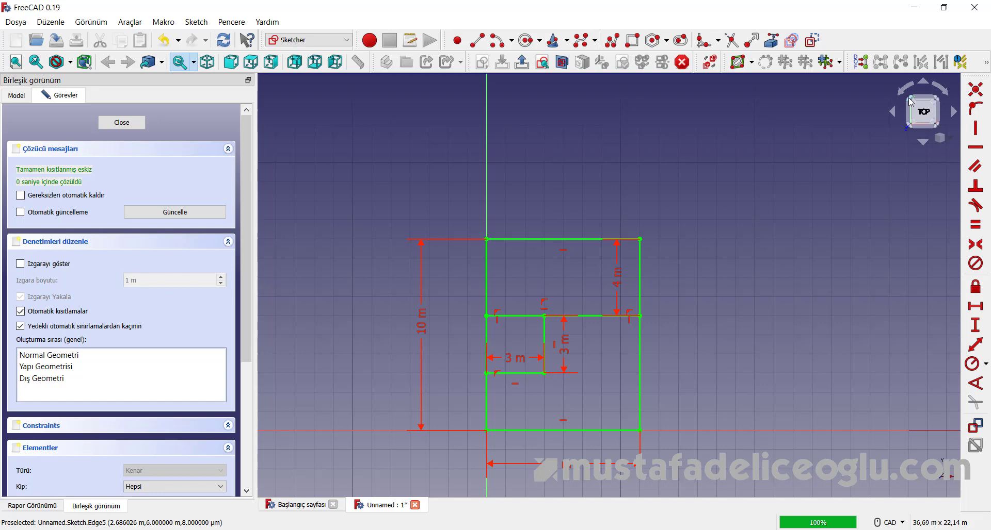
click(908, 97)
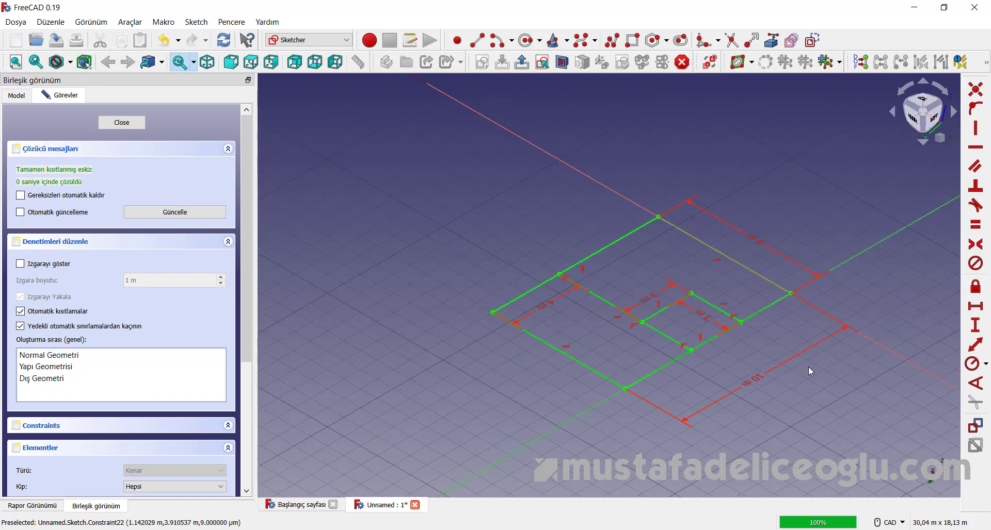
scroll(808, 366, up, 2)
scroll(721, 262, down, 3)
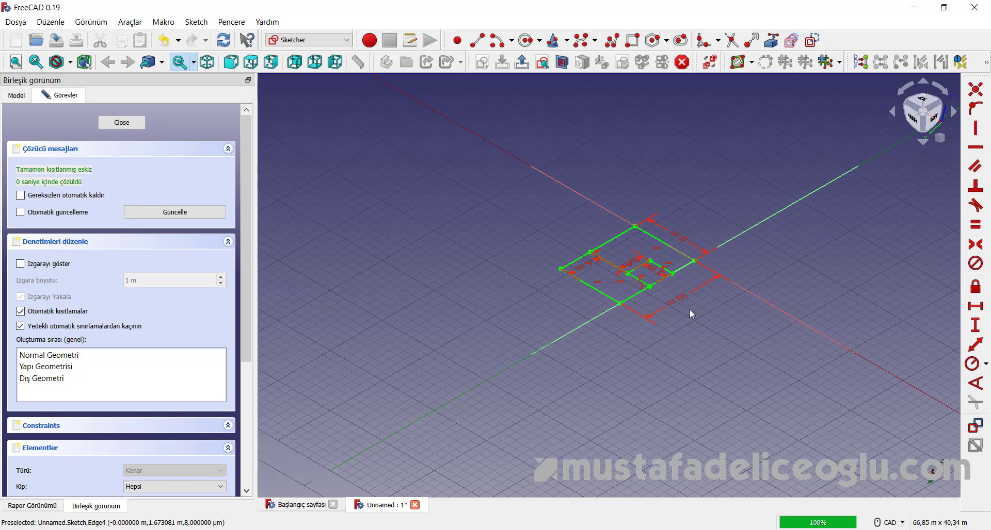
mouse_move(689, 308)
middle_down()
mouse_move(703, 287)
mouse_move(721, 290)
middle_up()
click(928, 113)
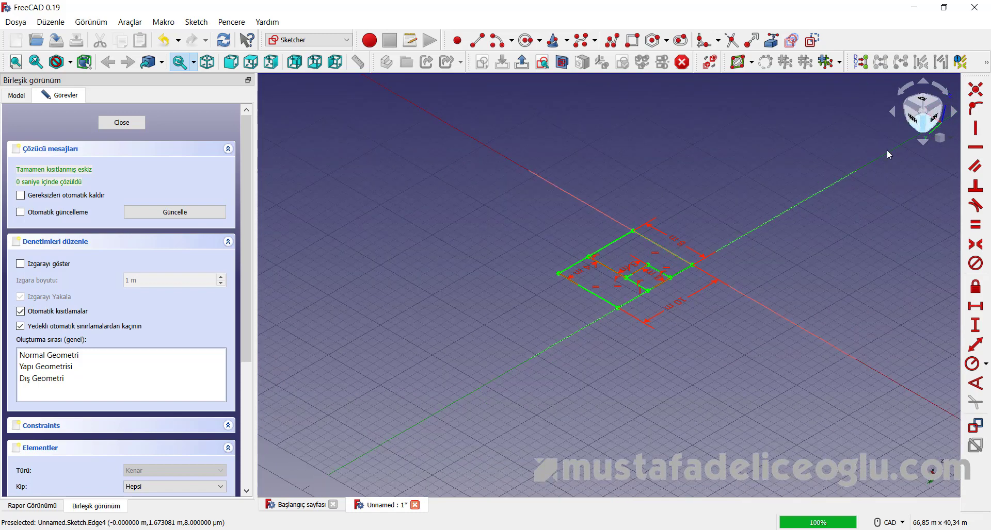
scroll(643, 262, up, 3)
scroll(648, 269, up, 2)
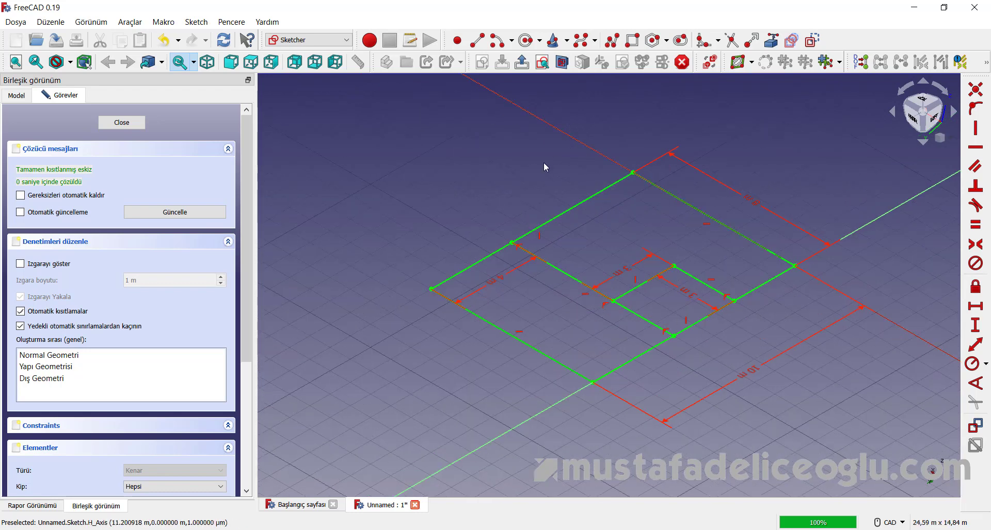
click(522, 62)
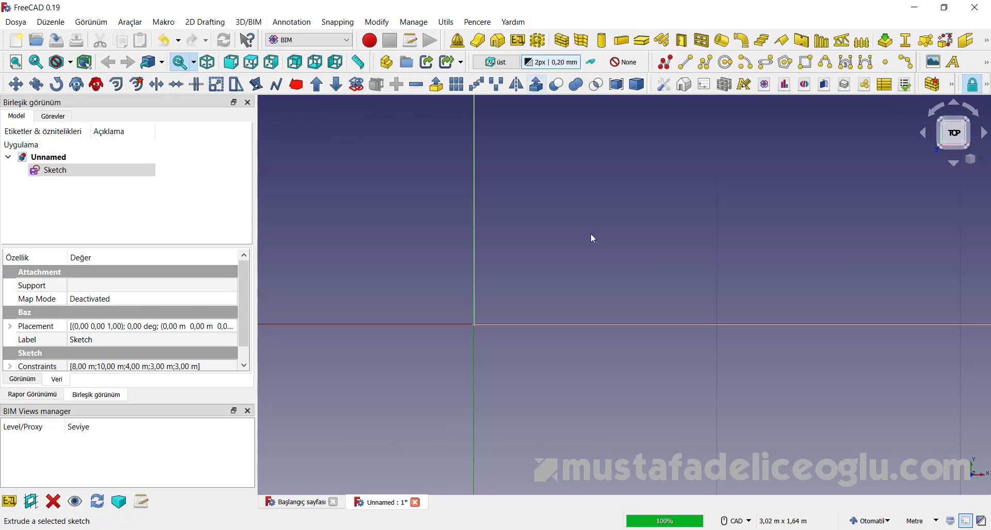
Step: Switch to the Left view, orbit to a tilted perspective, and select the floor-plan Sketch in the Model tree
click(938, 119)
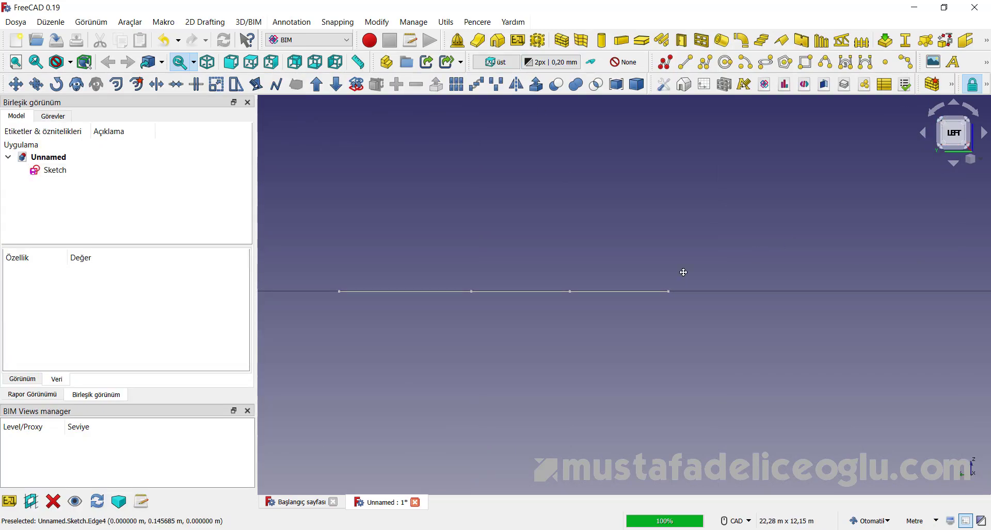
middle_drag(664, 292, 673, 329)
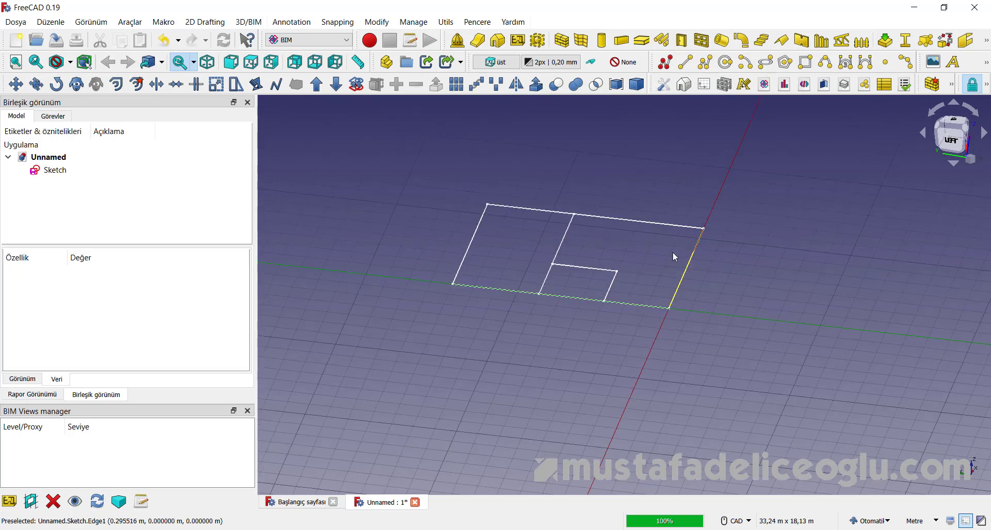
scroll(651, 211, down, 1)
click(58, 173)
click(58, 174)
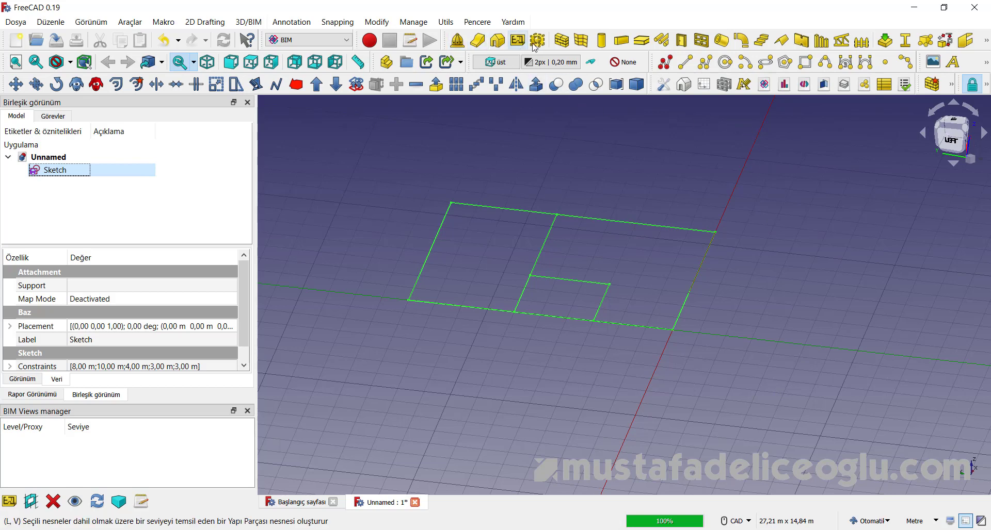
Step: Build the Duvar wall from the sketch, 3 m high and 0.20 m thick, and select it to view its properties
click(563, 41)
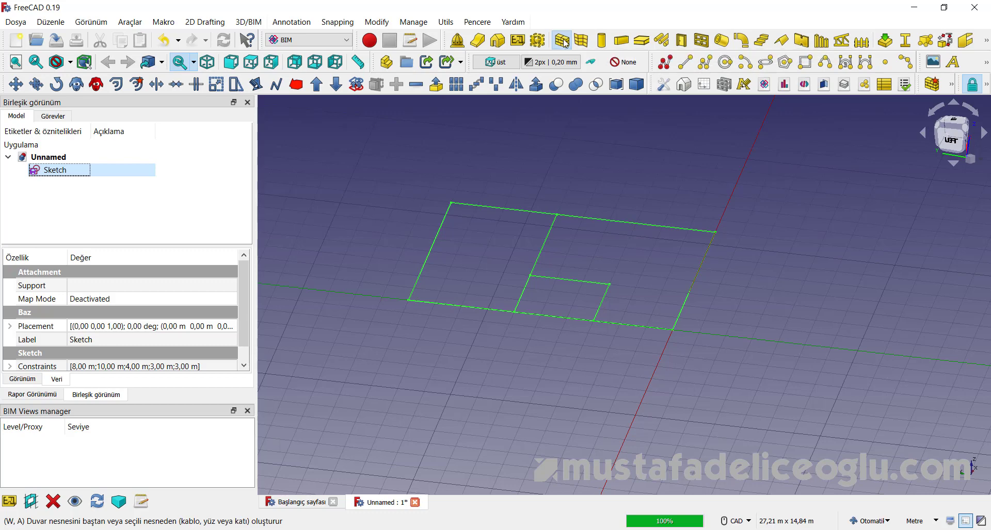
scroll(654, 310, down, 2)
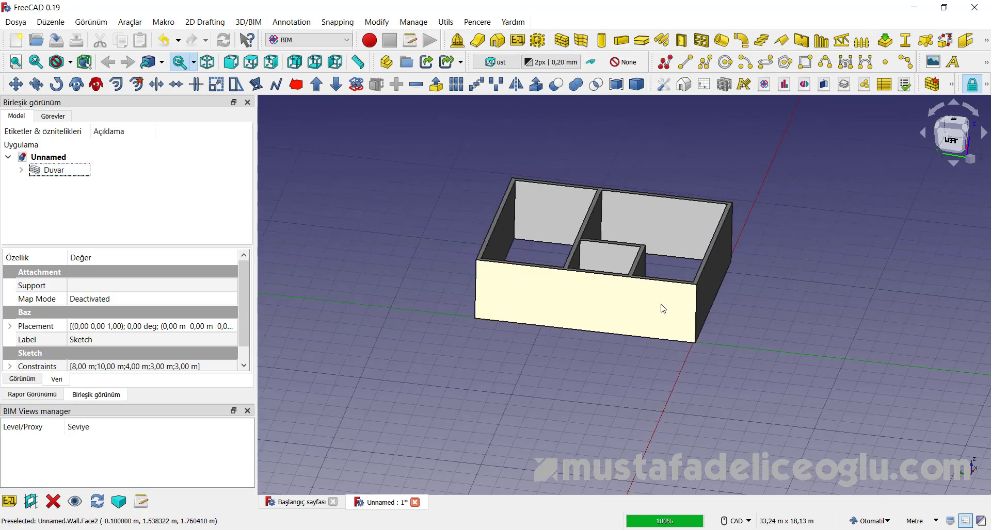
middle_drag(654, 310, 665, 323)
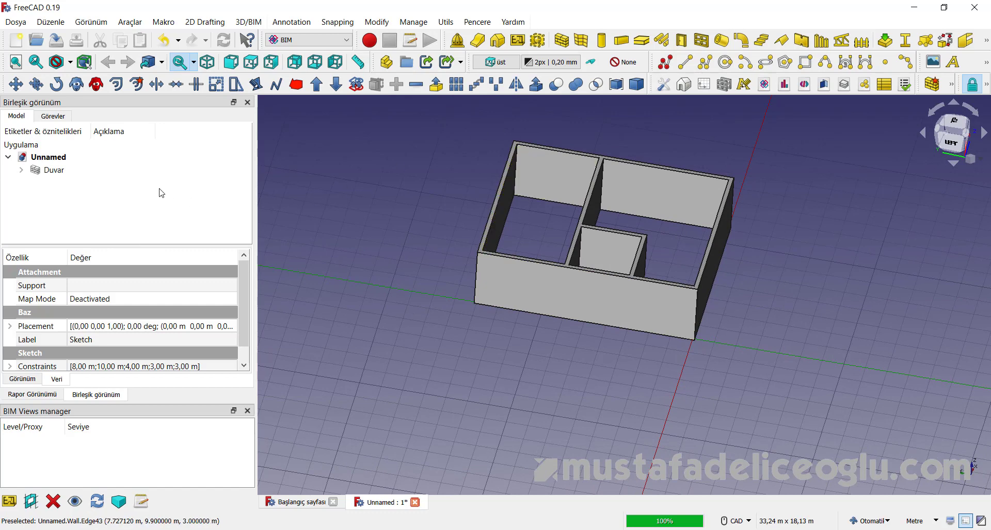
click(54, 170)
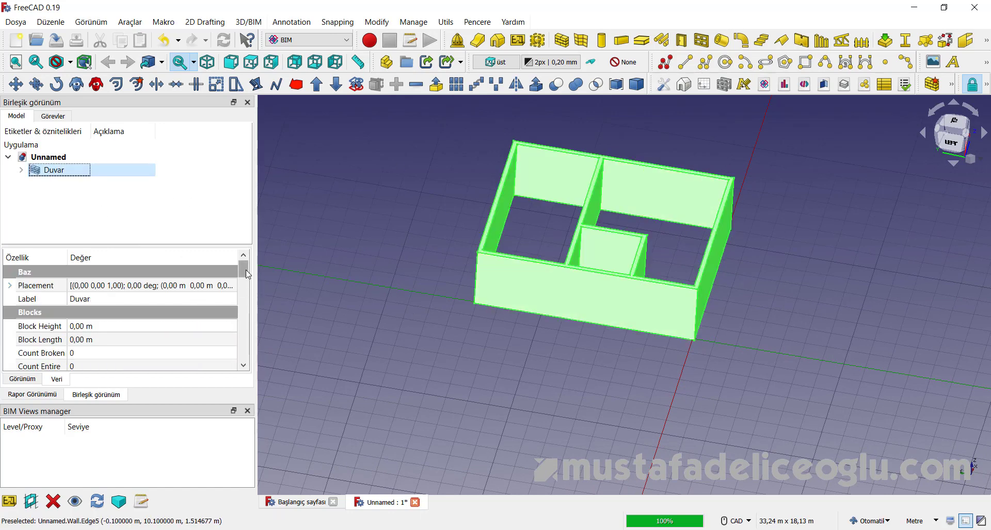
drag(246, 274, 244, 353)
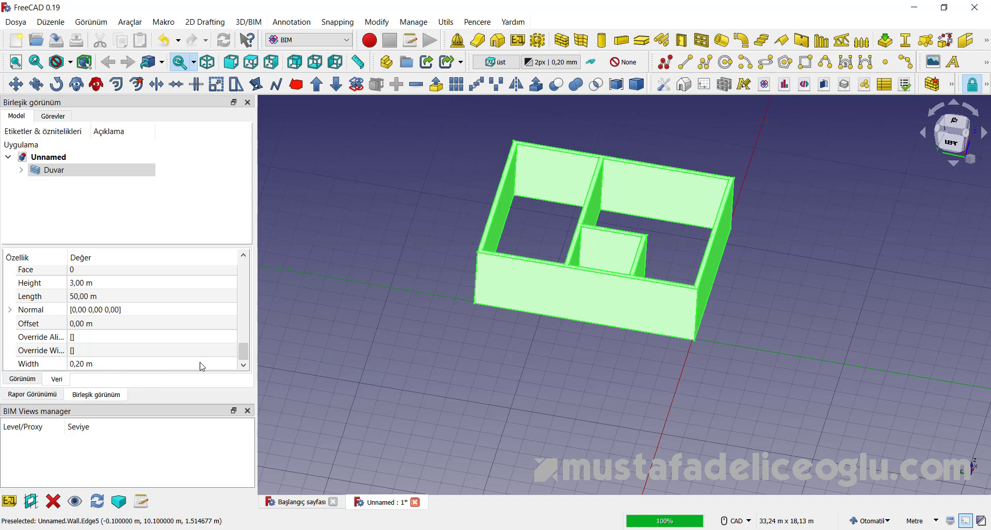
scroll(659, 145, up, 1)
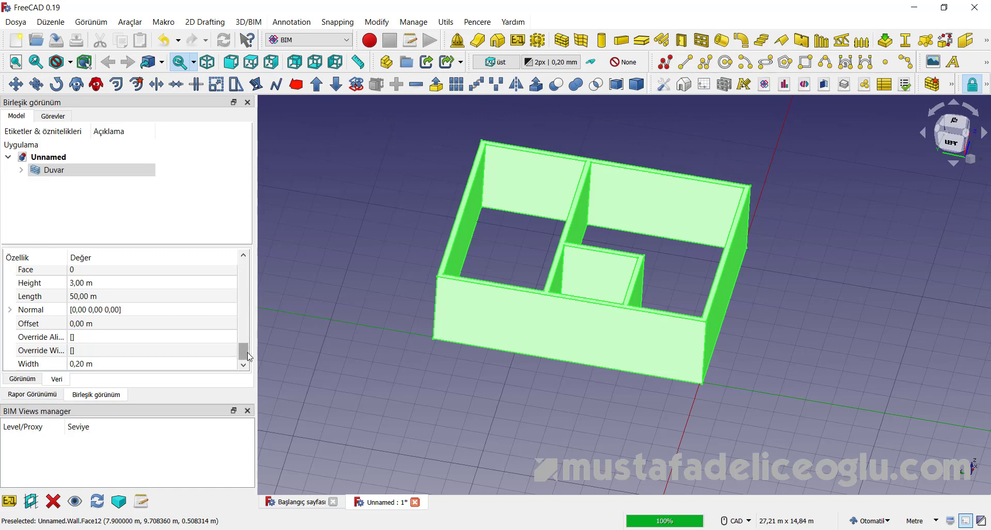
Step: Change Duvar's Height from 3 m to 2,5 m
drag(248, 356, 246, 356)
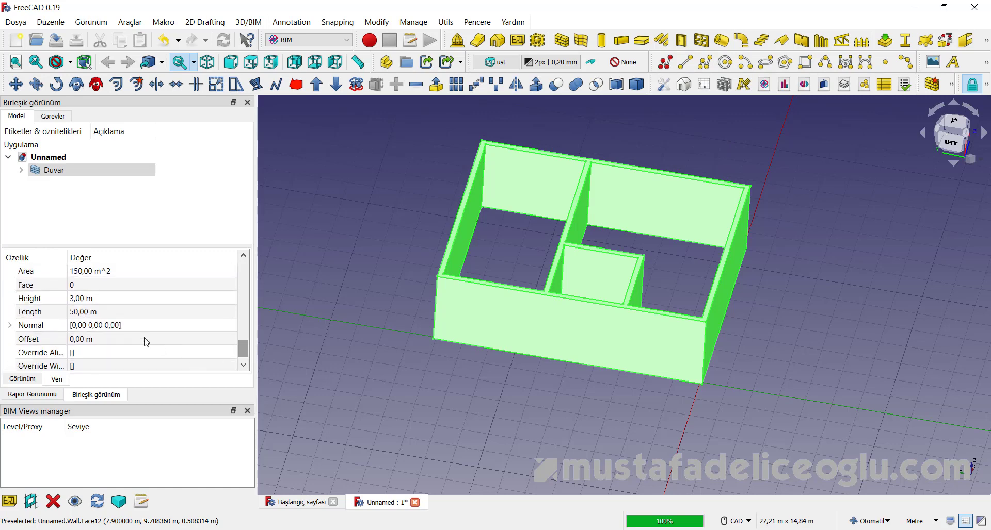
click(92, 300)
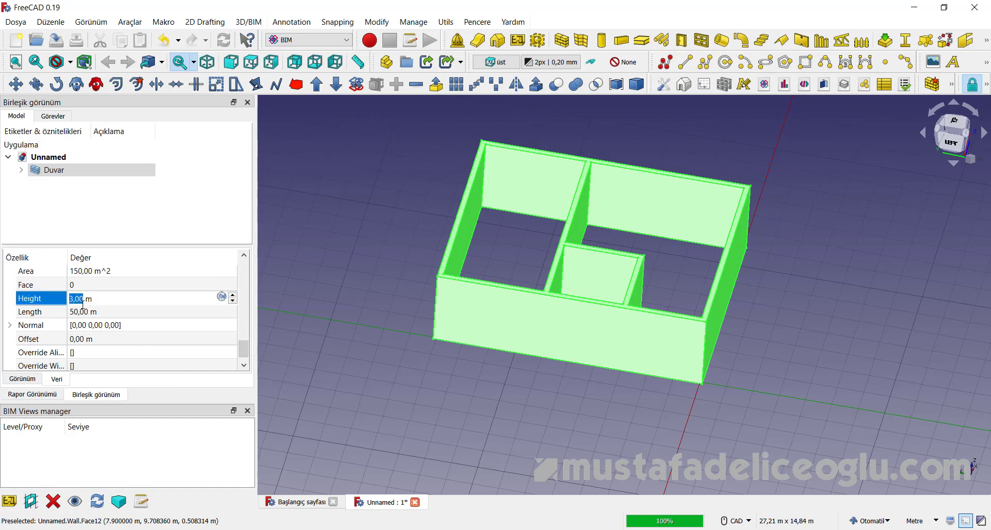
text(2,5)
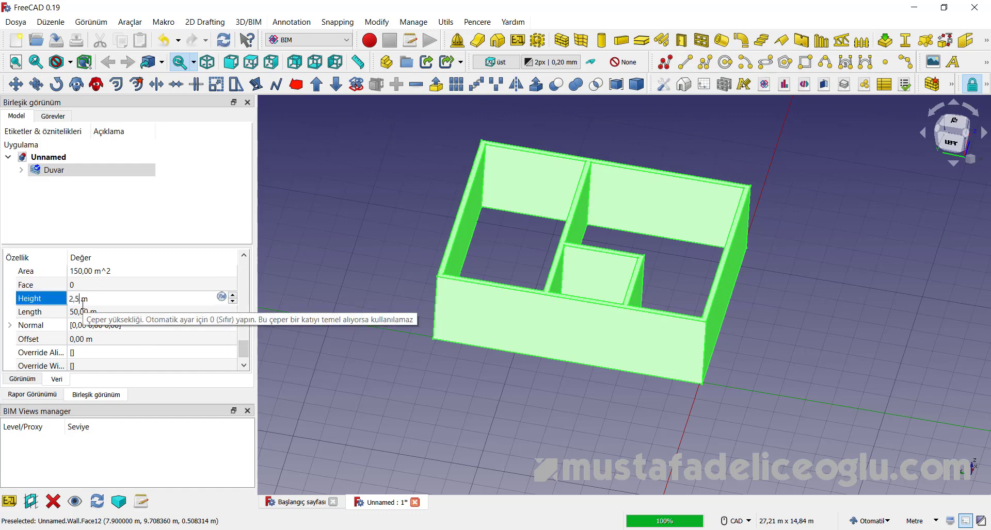
key(Return)
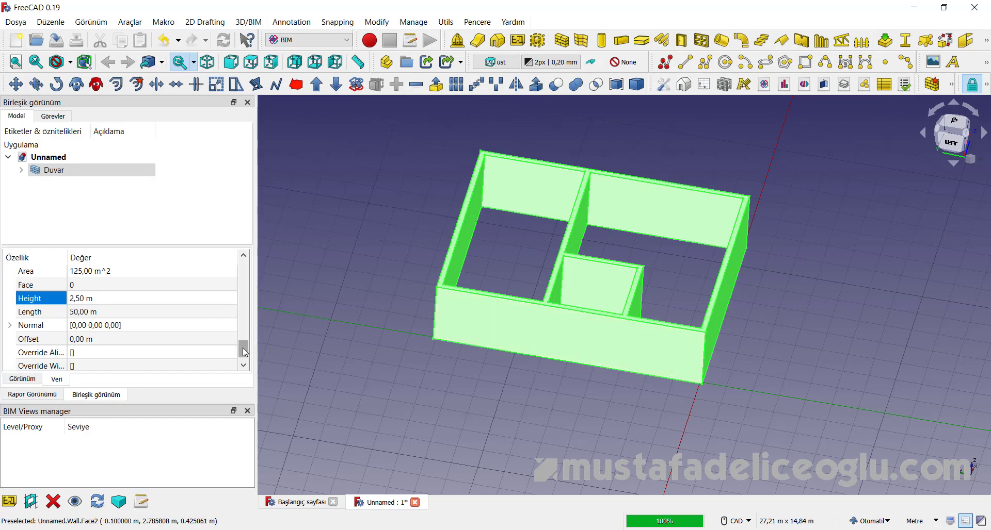
Step: Orbit and zoom to inspect the lowered walls from above and below
drag(244, 352, 241, 272)
scroll(710, 382, up, 2)
scroll(698, 393, up, 2)
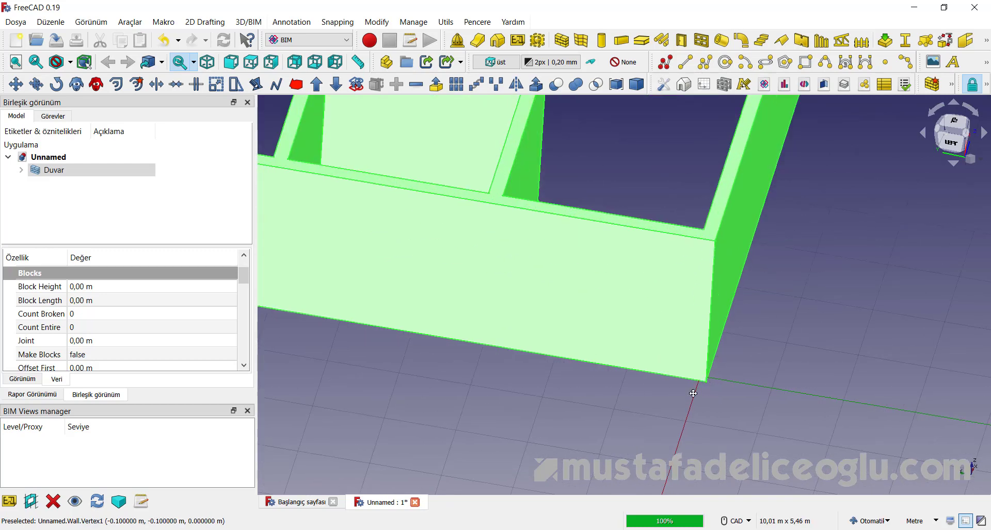
scroll(693, 393, down, 2)
middle_drag(693, 394, 699, 294)
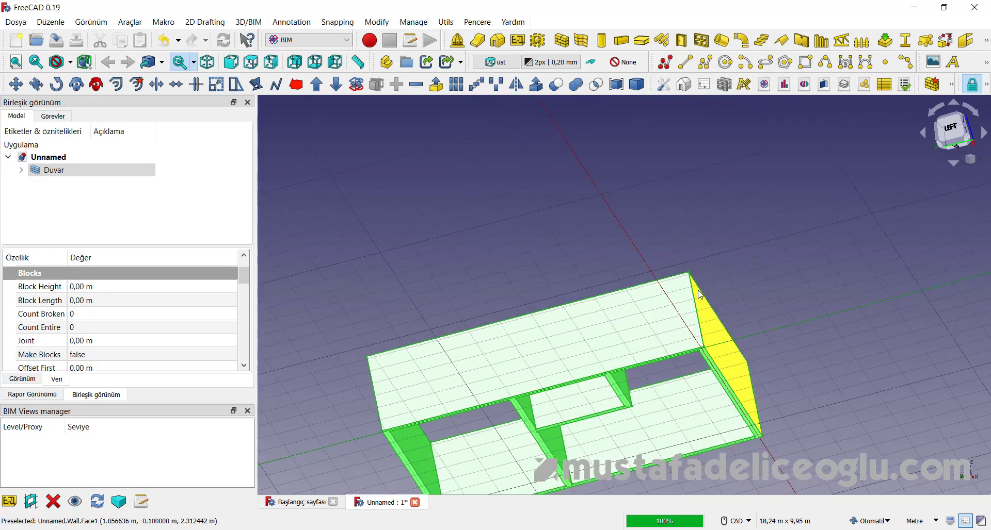
scroll(700, 295, up, 2)
scroll(700, 298, up, 2)
scroll(700, 303, up, 2)
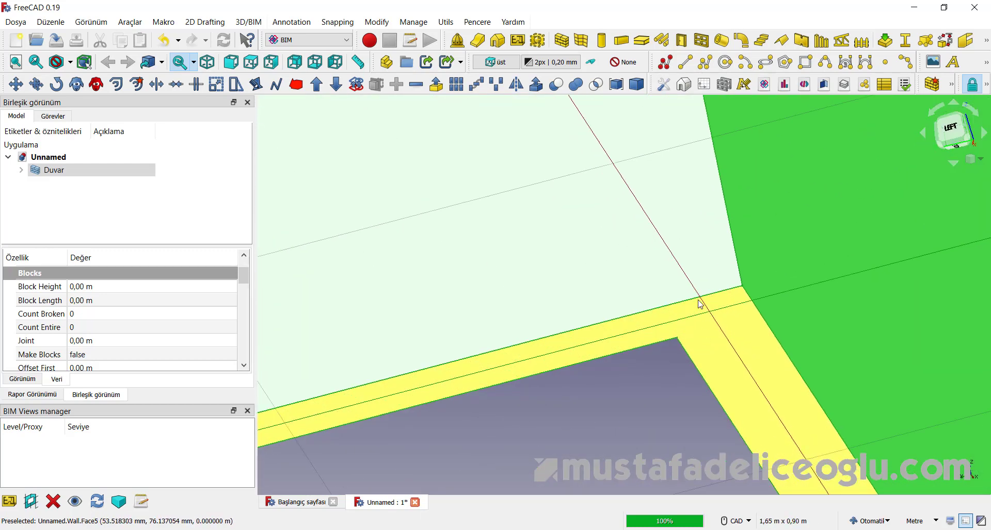
mouse_move(700, 305)
middle_down()
mouse_move(688, 260)
mouse_move(684, 400)
mouse_move(665, 376)
middle_up()
scroll(685, 406, down, 3)
scroll(680, 400, down, 2)
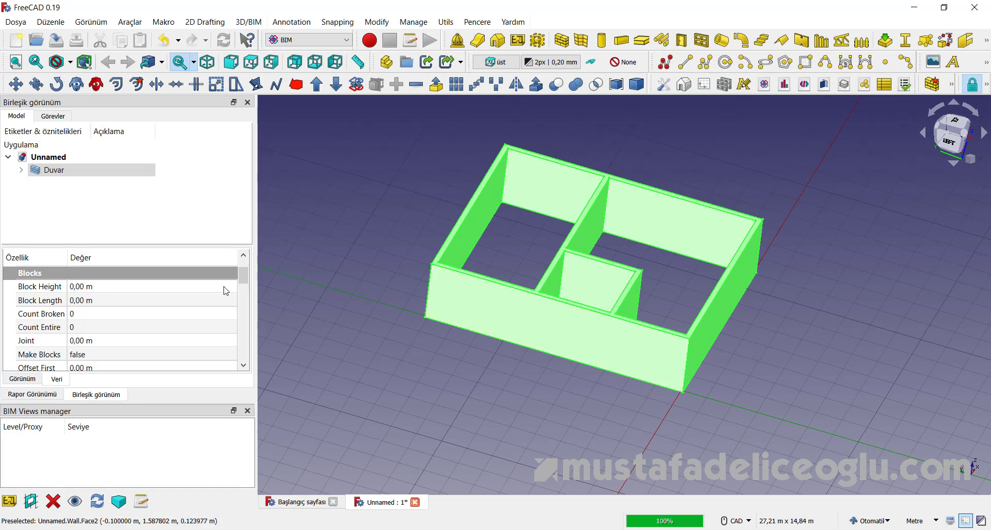
Step: Switch Duvar's Align property from Center to Left, then reselect the wall
drag(242, 276, 254, 347)
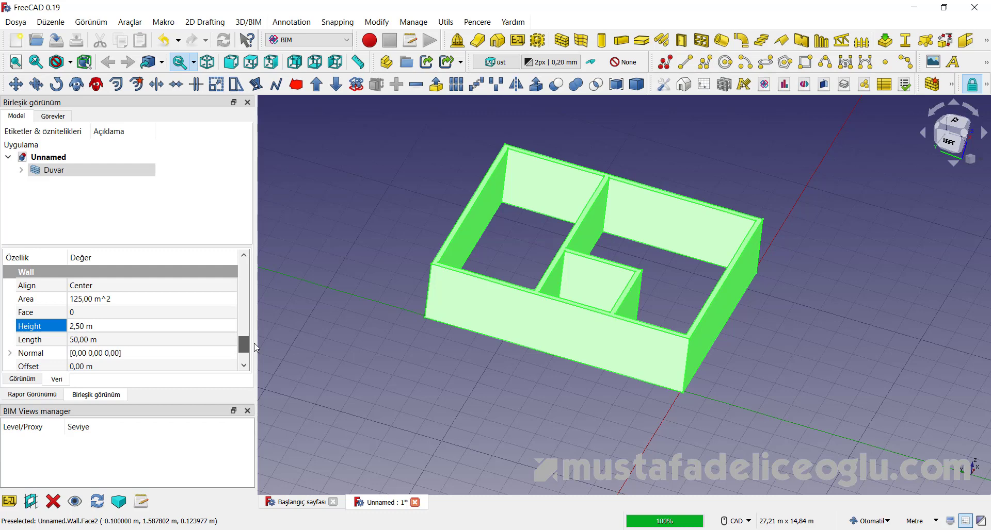
click(32, 287)
click(104, 289)
click(103, 295)
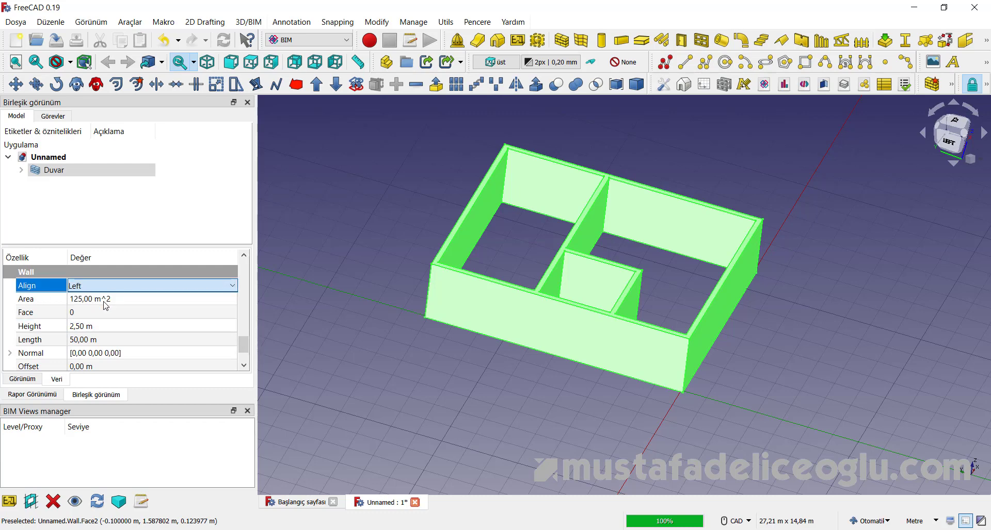
click(478, 438)
scroll(628, 393, up, 3)
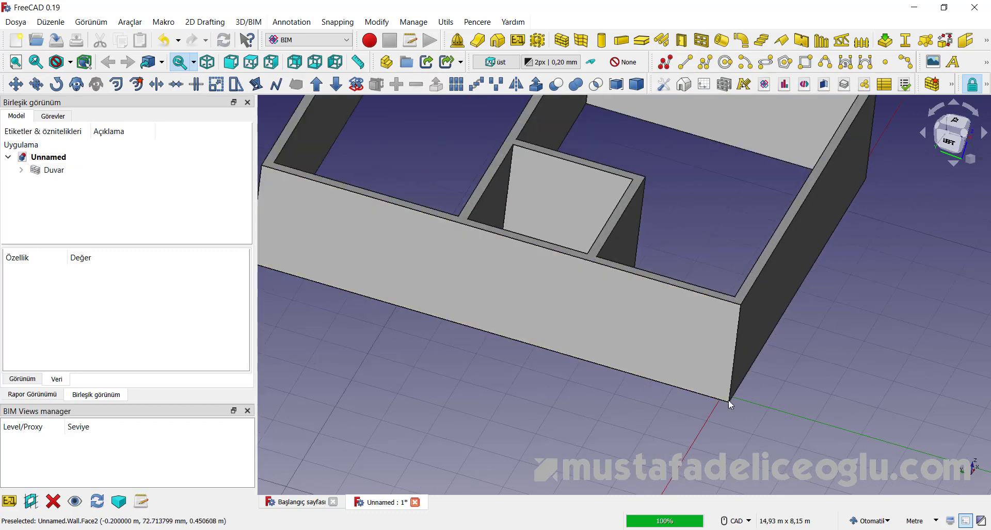
click(52, 172)
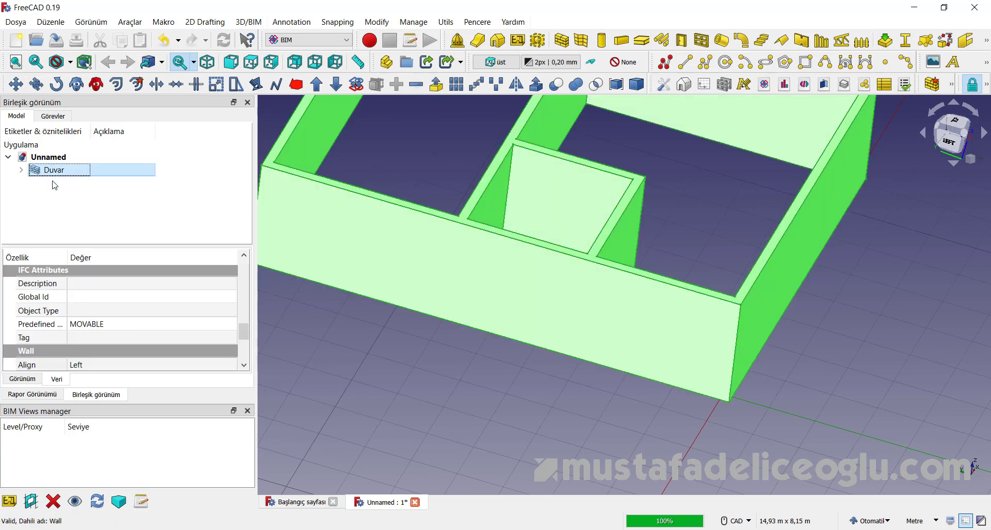
Step: Set Duvar's Align property to Right and clear the wall selection
click(94, 370)
click(94, 371)
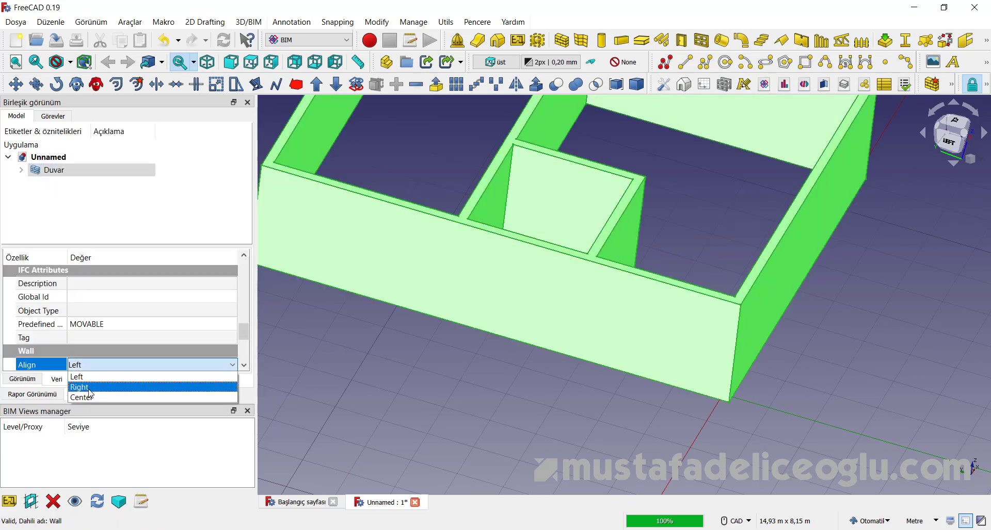
click(104, 388)
click(482, 427)
Step: Show the whole building in an isometric overview
scroll(797, 388, down, 3)
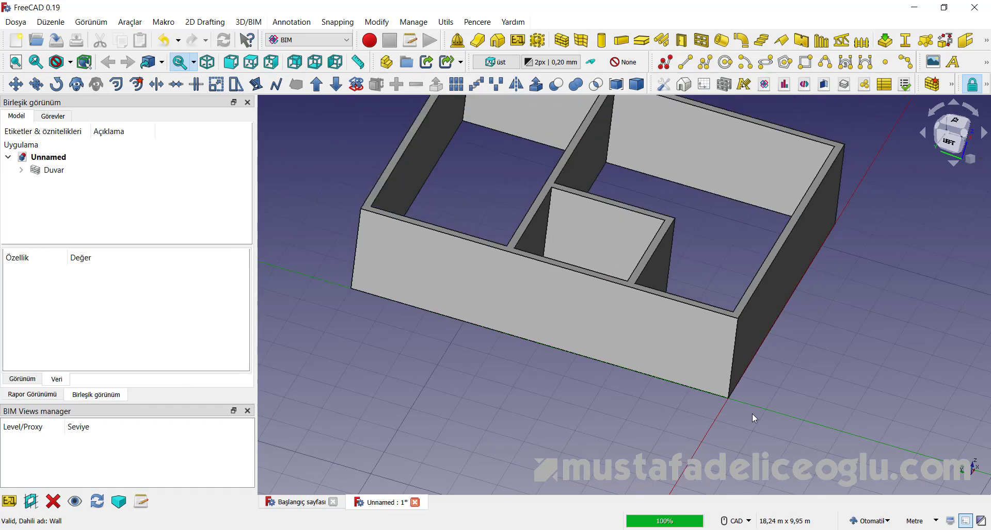
scroll(754, 415, down, 2)
scroll(786, 373, up, 3)
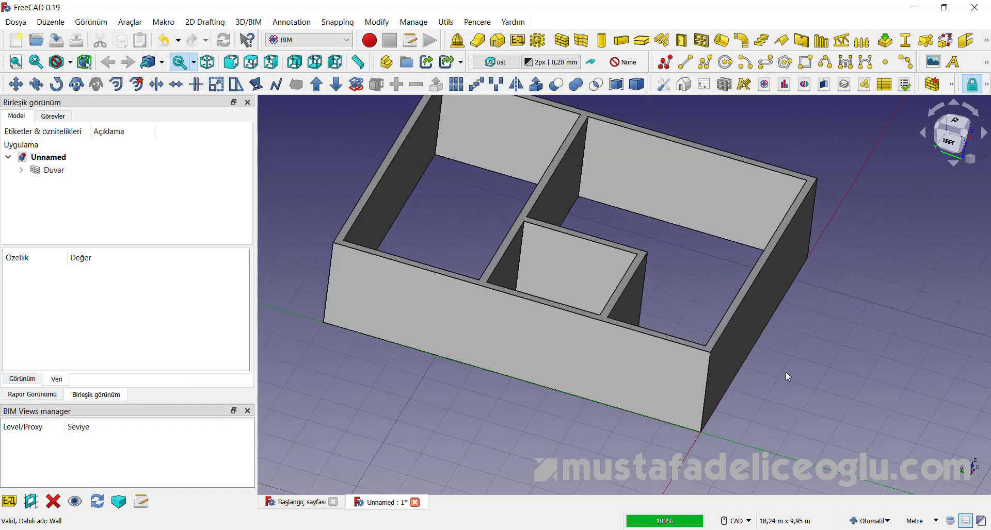
key(0)
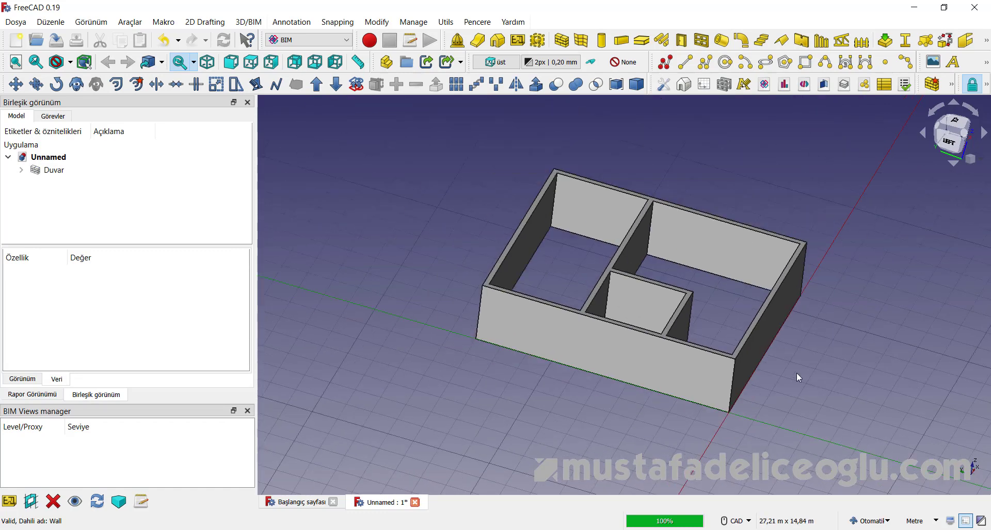
scroll(646, 199, up, 1)
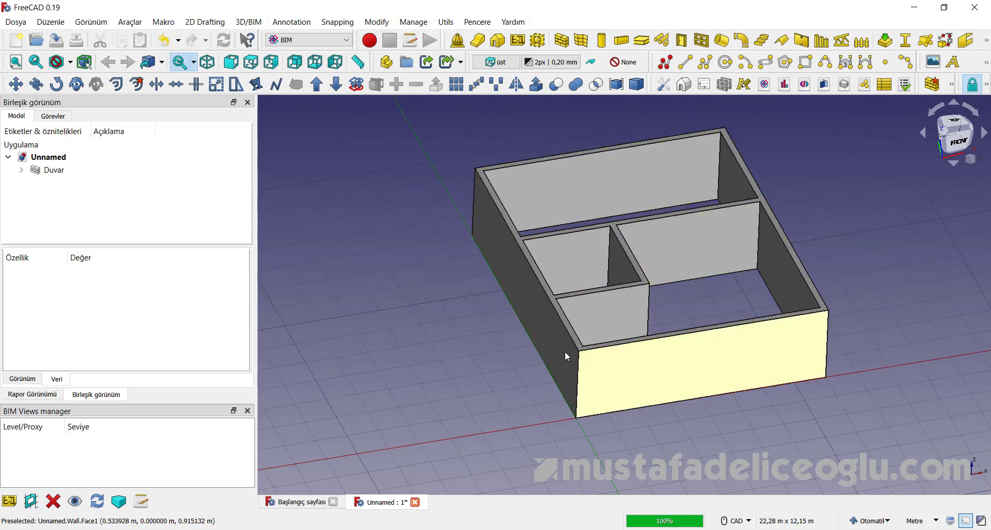
scroll(506, 327, down, 1)
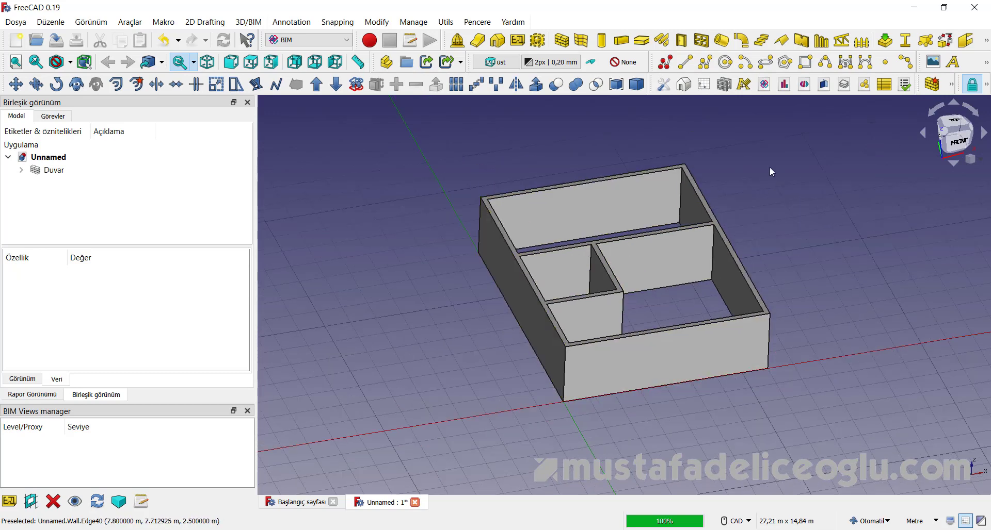
Step: Select the Unnamed document and start the BIM Door tool
click(50, 161)
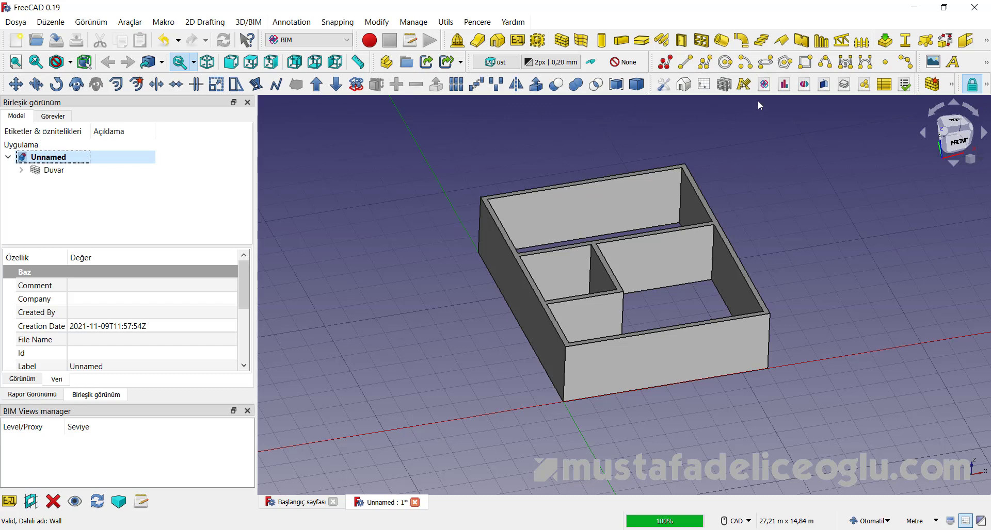
click(682, 47)
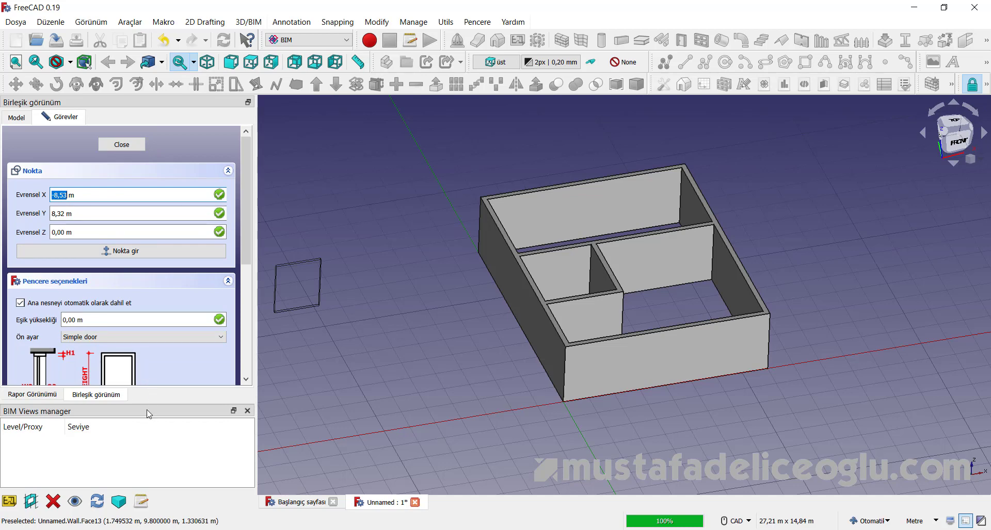
mouse_move(149, 402)
mouse_down()
mouse_move(157, 429)
mouse_move(247, 197)
mouse_up()
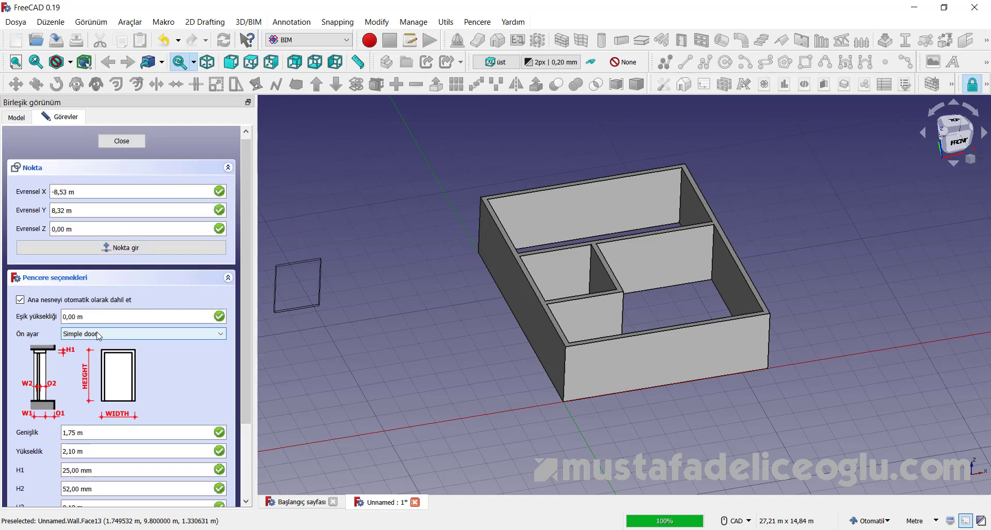
click(96, 335)
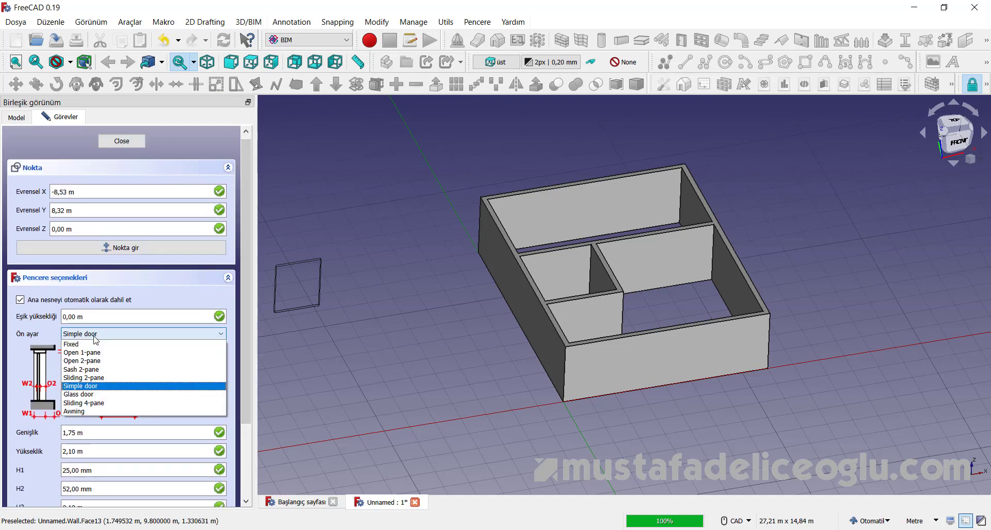
click(90, 347)
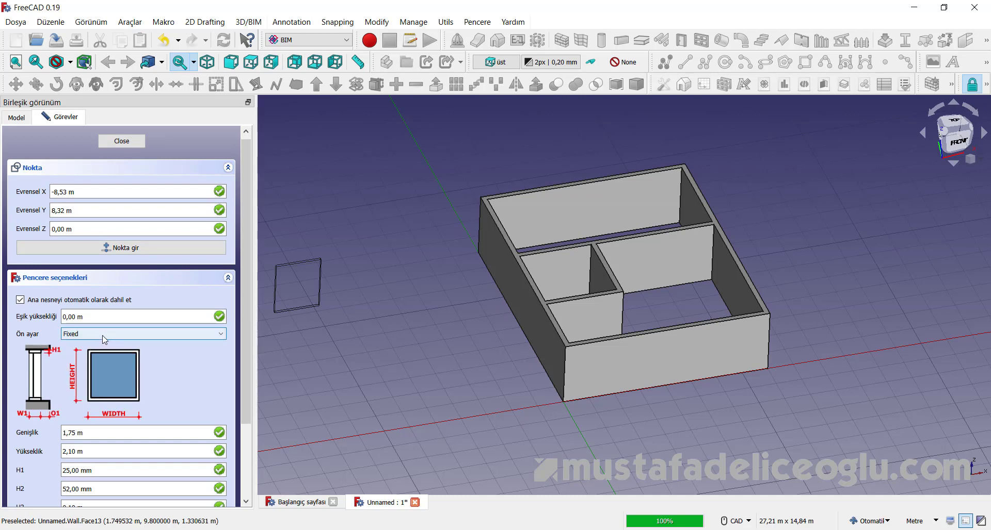
click(99, 334)
click(102, 345)
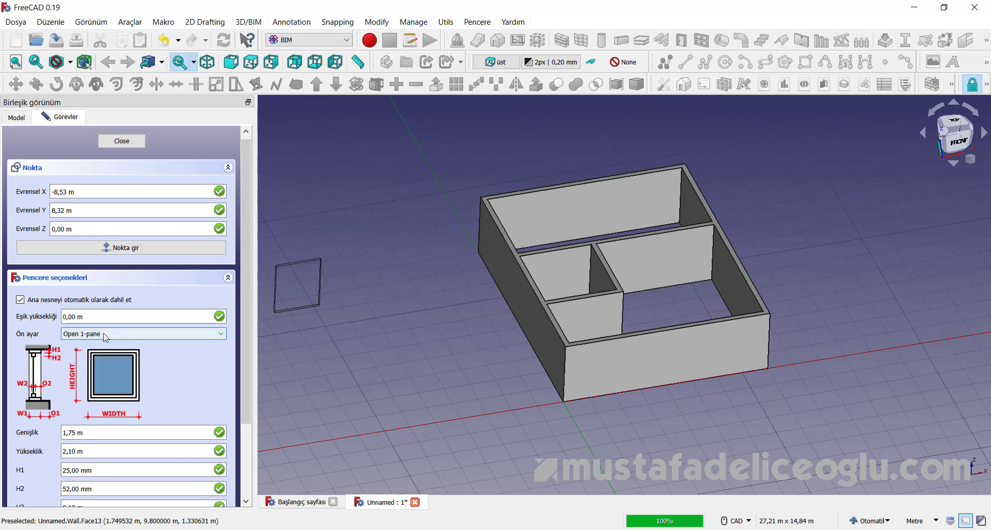
click(106, 335)
click(109, 351)
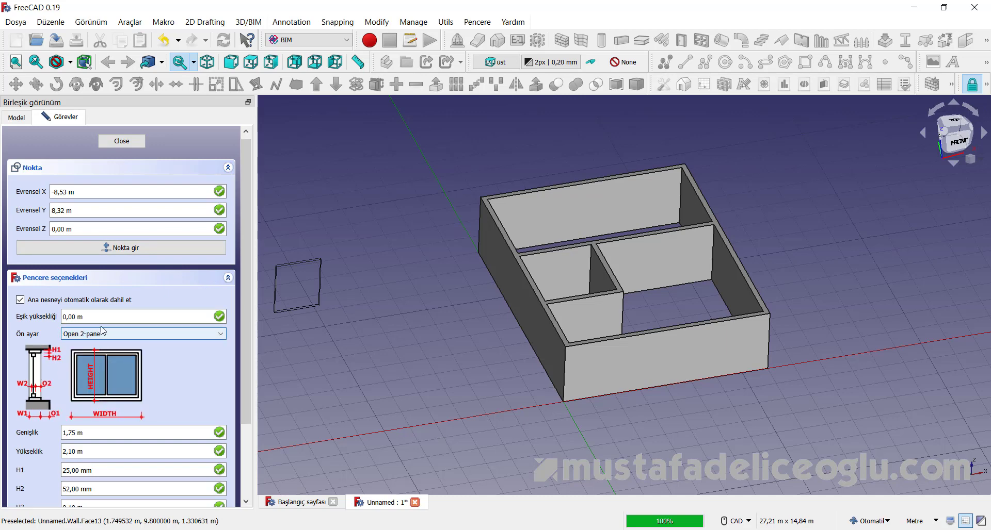
click(109, 336)
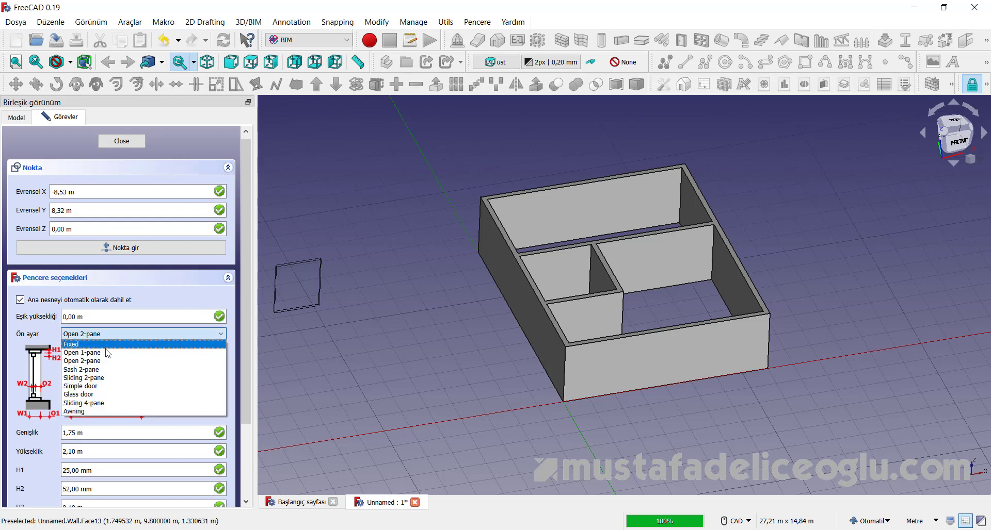
click(91, 391)
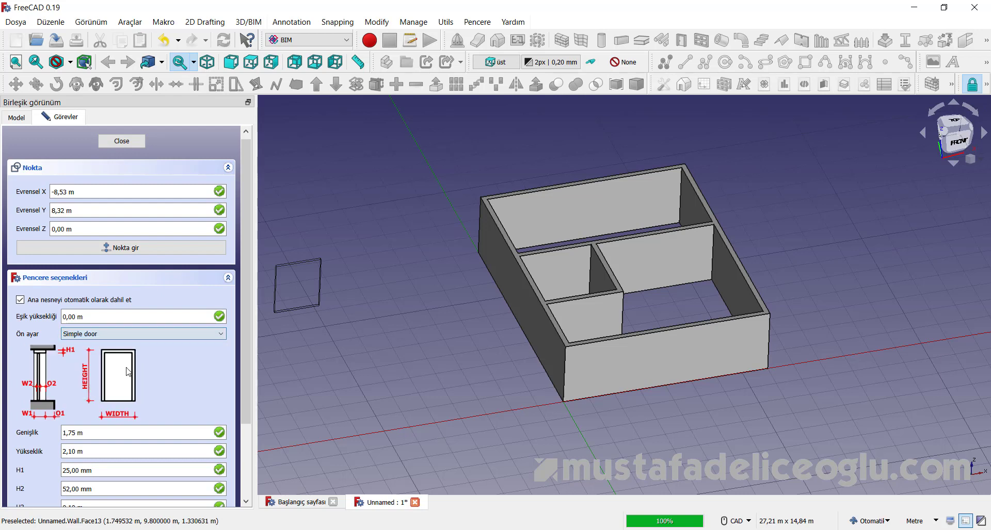
click(82, 434)
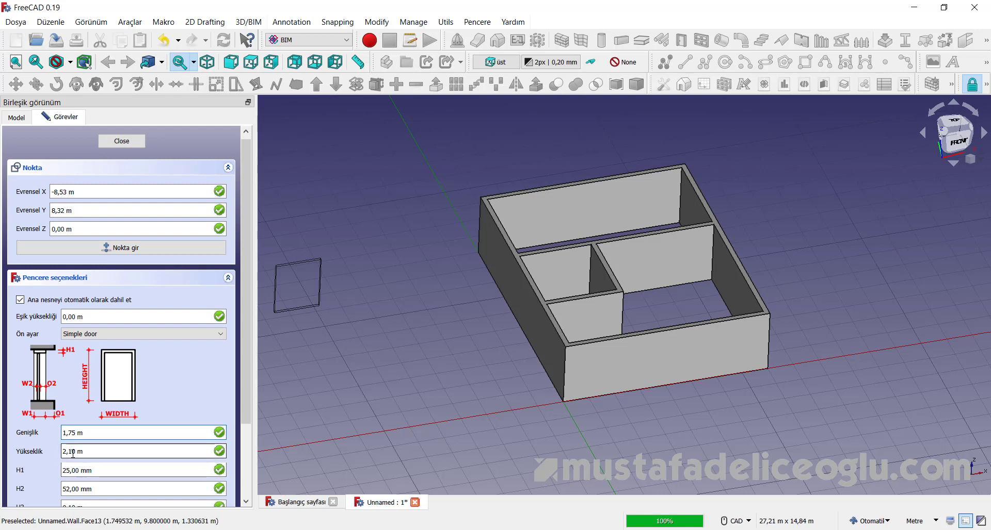
Step: Place the 1,75 m × 2,10 m simple door Kapı at the front wall's origin corner
drag(75, 452, 63, 452)
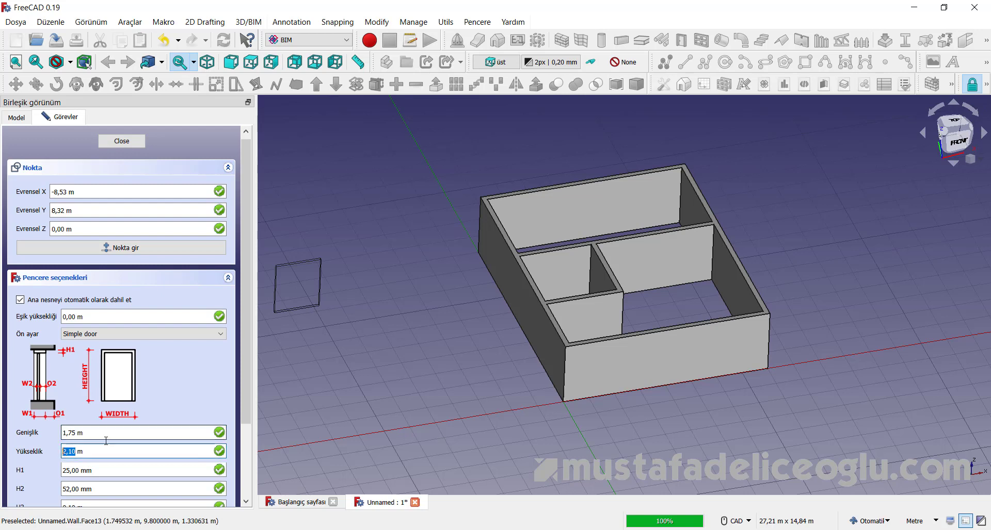
scroll(248, 399, down, 1)
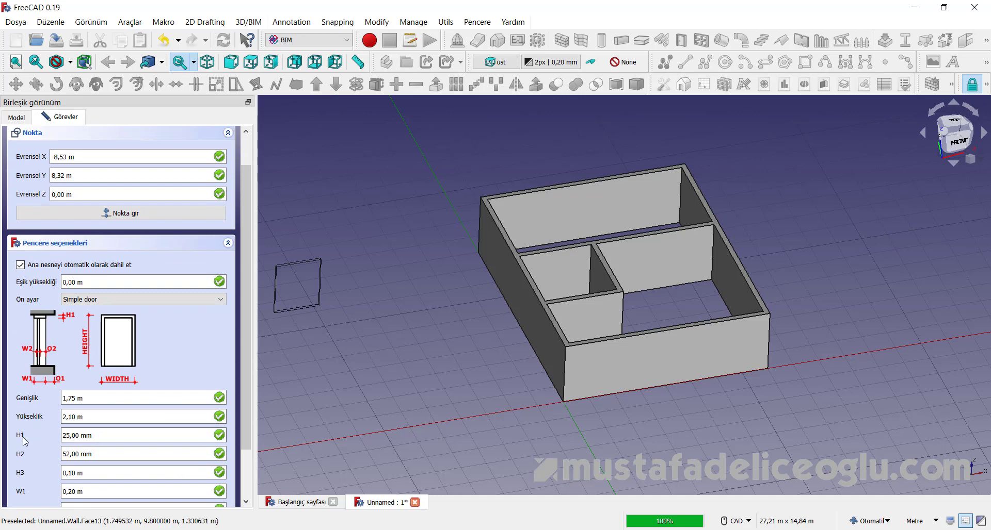
scroll(402, 343, up, 2)
scroll(520, 404, down, 2)
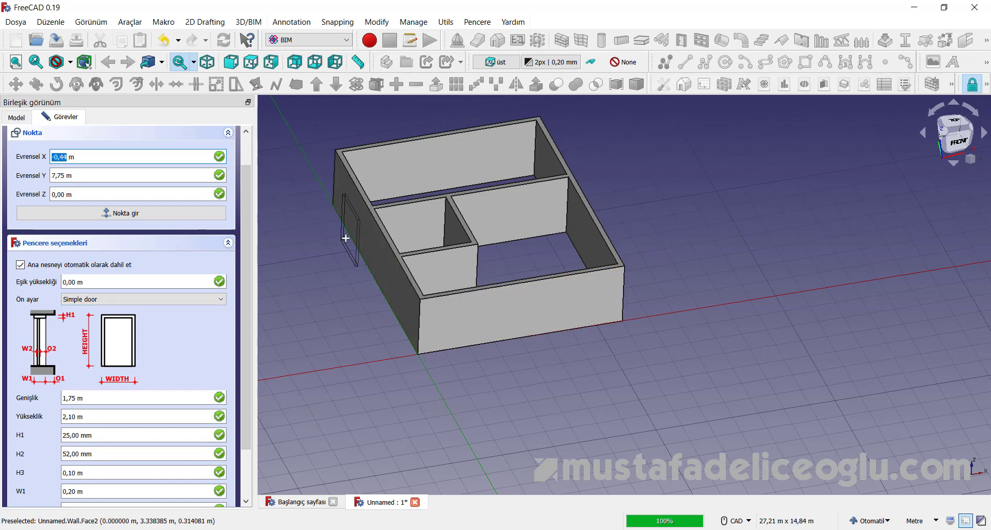
scroll(643, 343, down, 1)
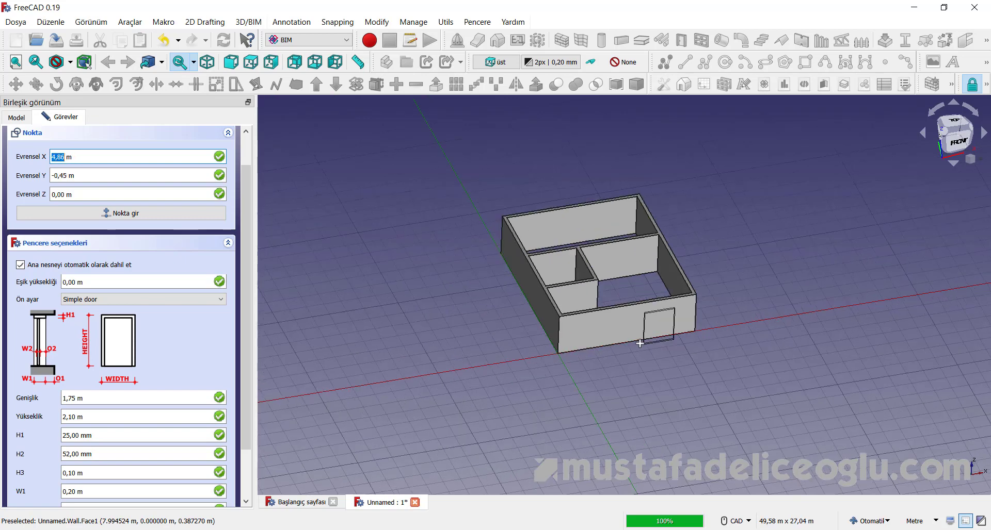
scroll(538, 327, up, 3)
scroll(565, 378, up, 3)
scroll(565, 379, up, 3)
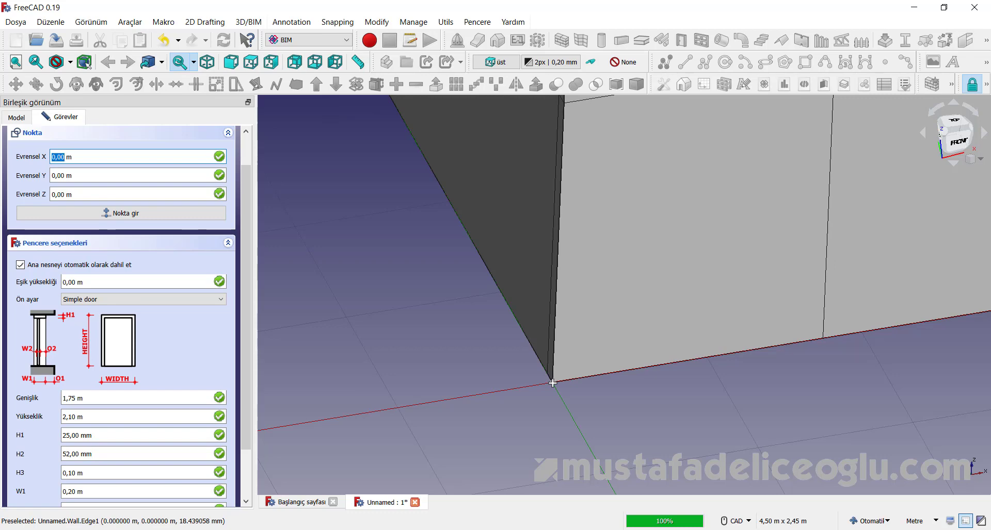
click(552, 383)
scroll(595, 413, down, 2)
scroll(599, 407, down, 2)
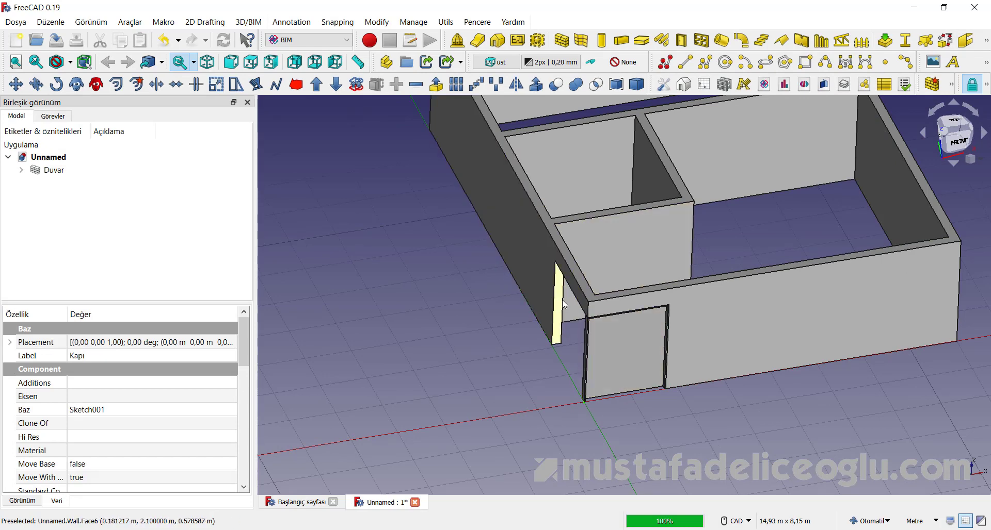
Step: Expand Duvar in the tree, select the Kapı door, and open its Placement editor
click(56, 174)
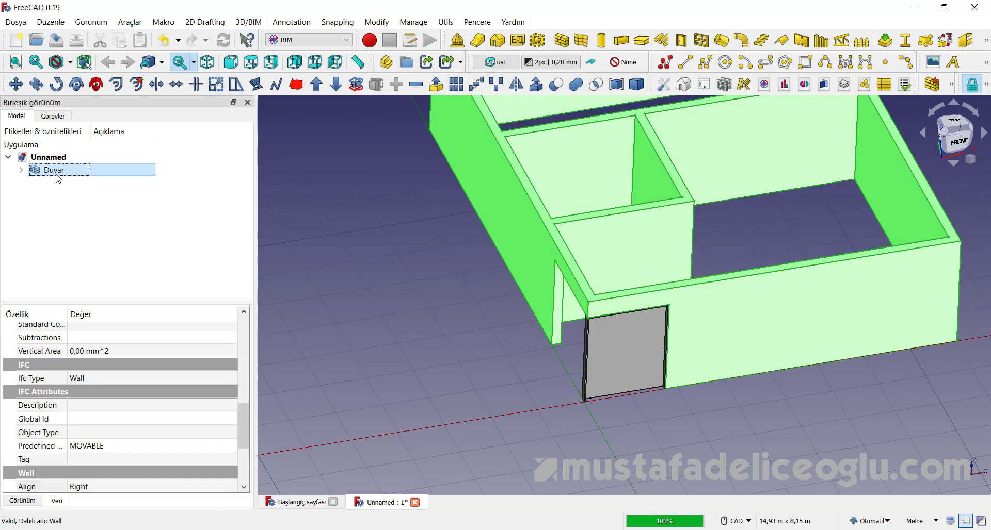
click(21, 170)
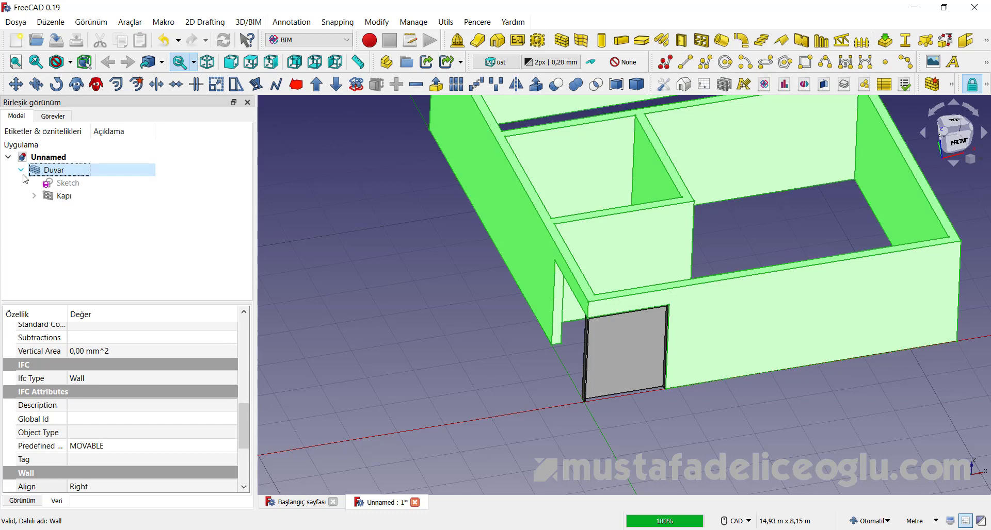
click(64, 197)
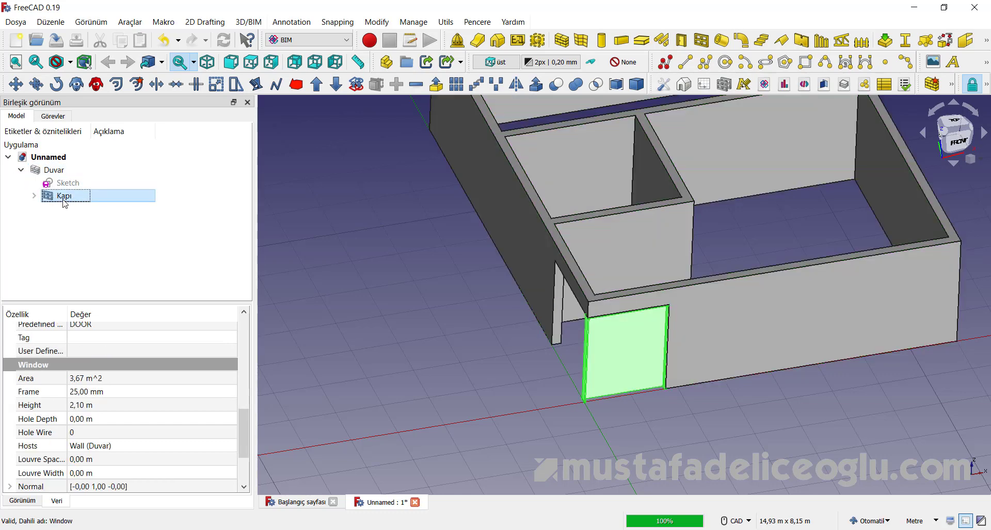
drag(243, 433, 245, 316)
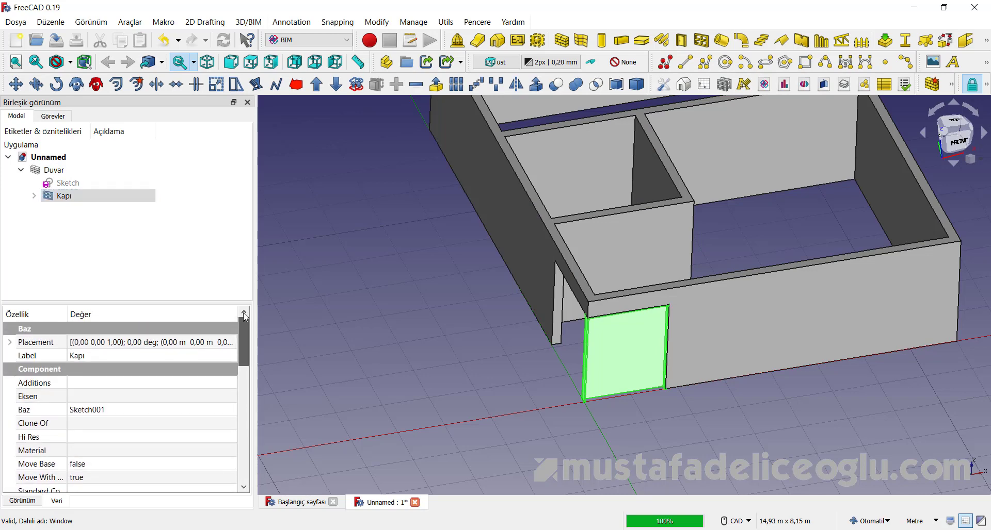
click(201, 343)
click(232, 344)
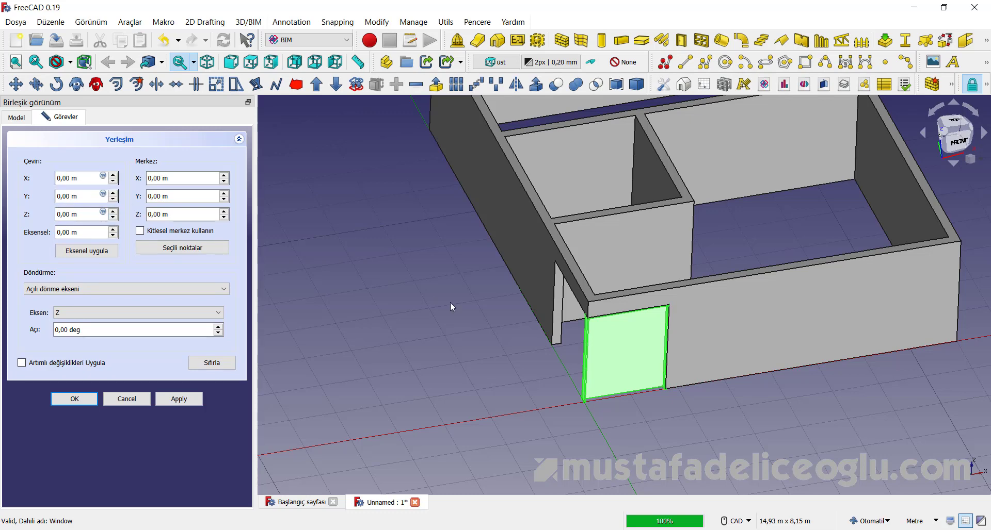
Step: Move Kapı 1 m along X, then orbit to check it in the front wall
click(69, 179)
text(1)
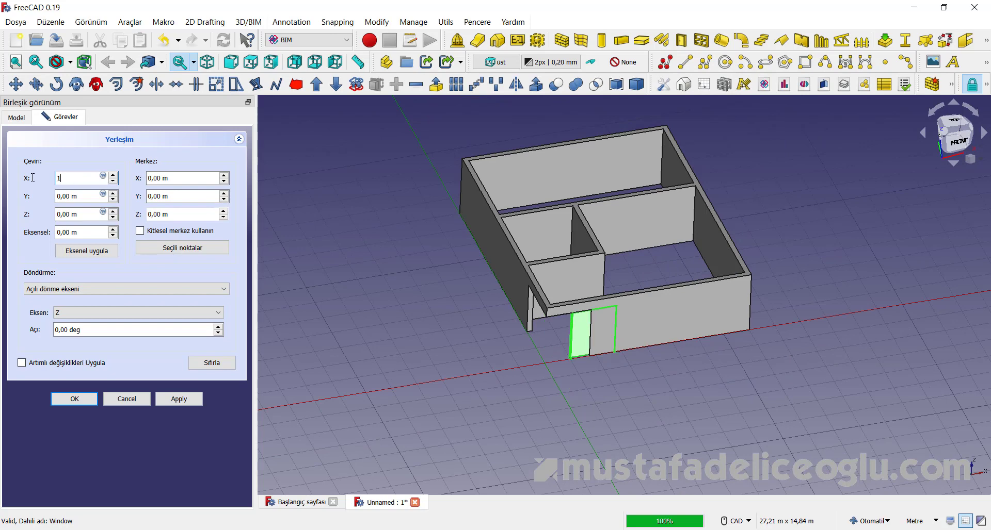
scroll(592, 341, up, 3)
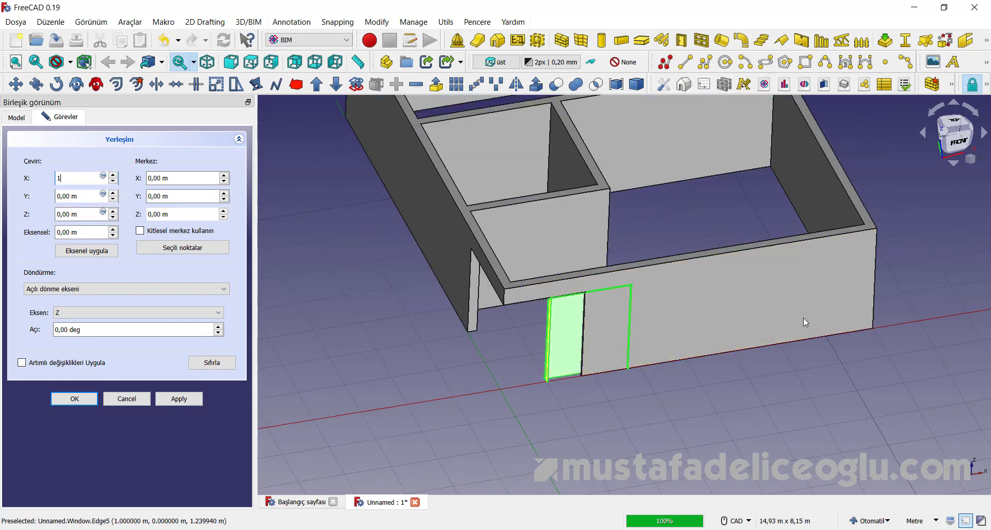
click(182, 399)
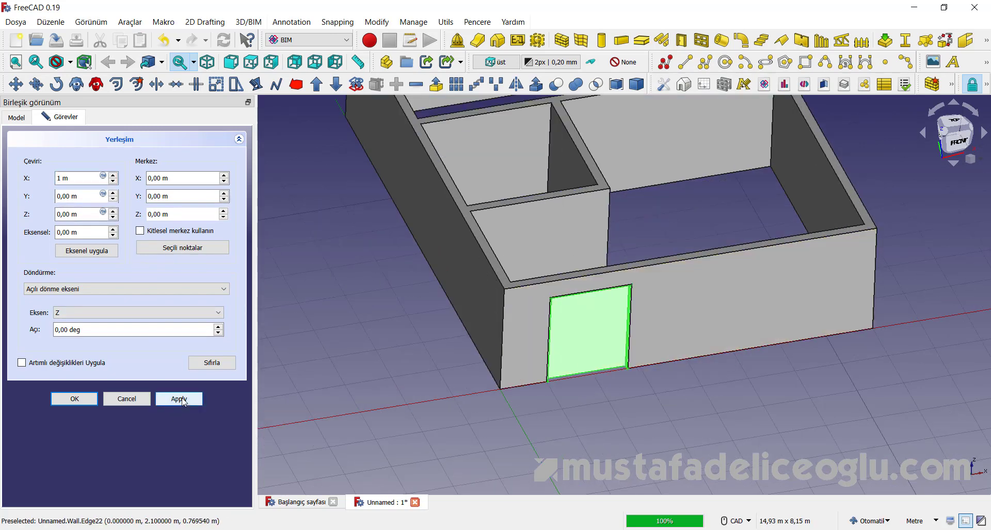
click(77, 399)
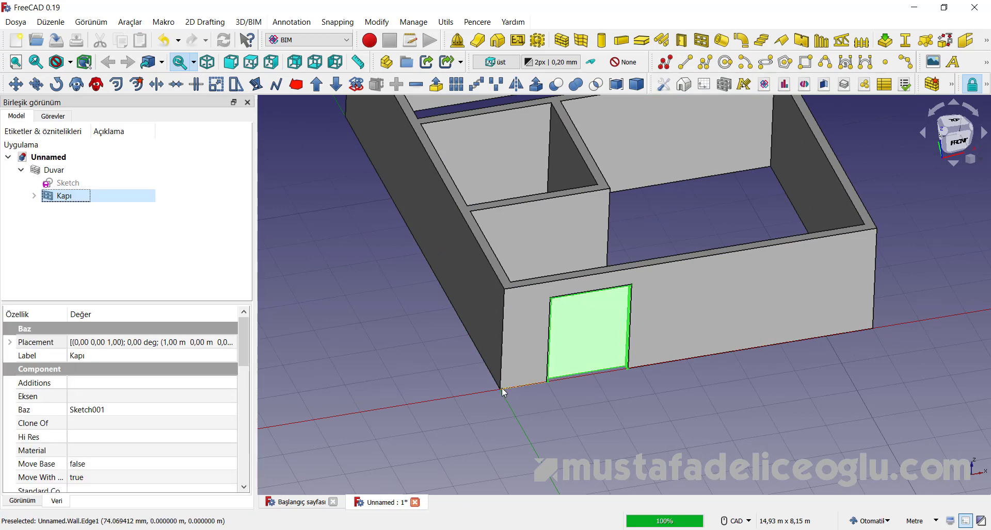
click(613, 341)
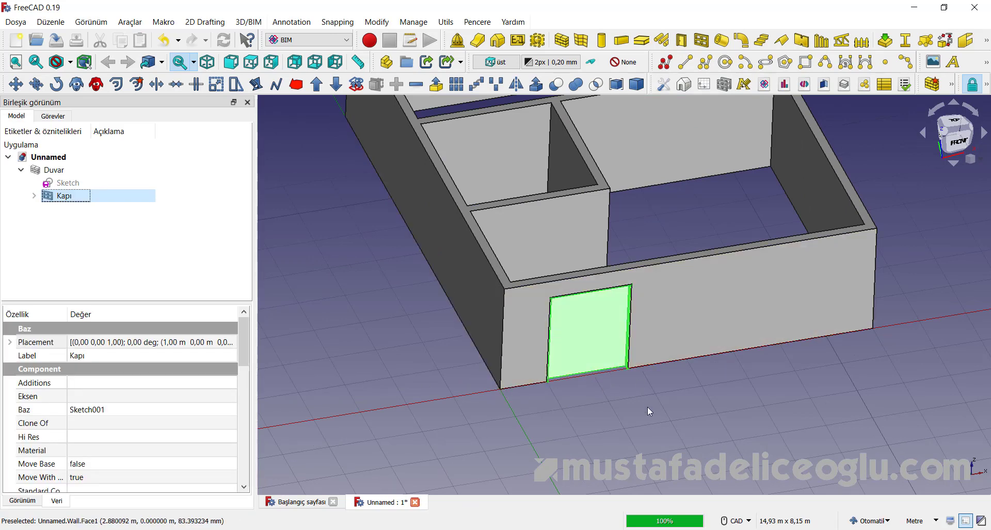
scroll(643, 397, down, 2)
click(642, 397)
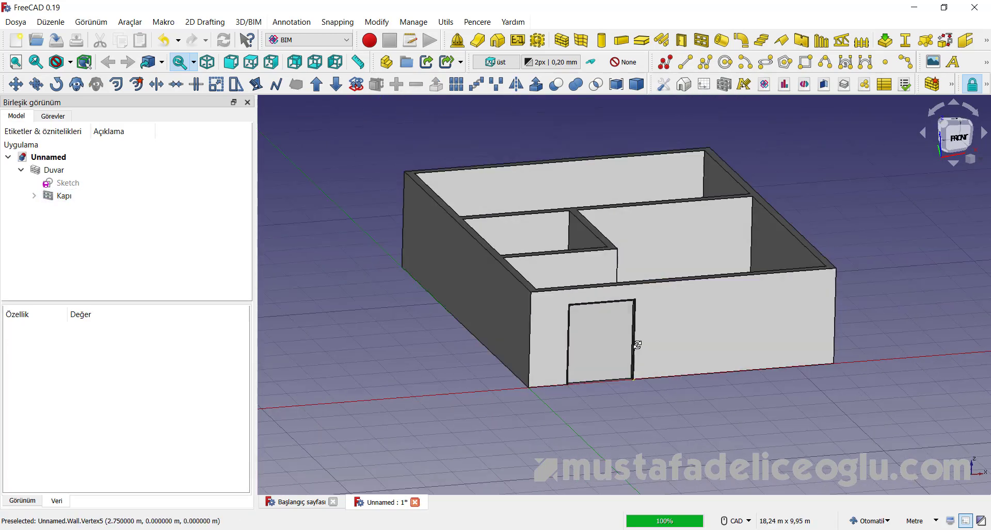
middle_drag(637, 380, 587, 408)
scroll(615, 408, down, 1)
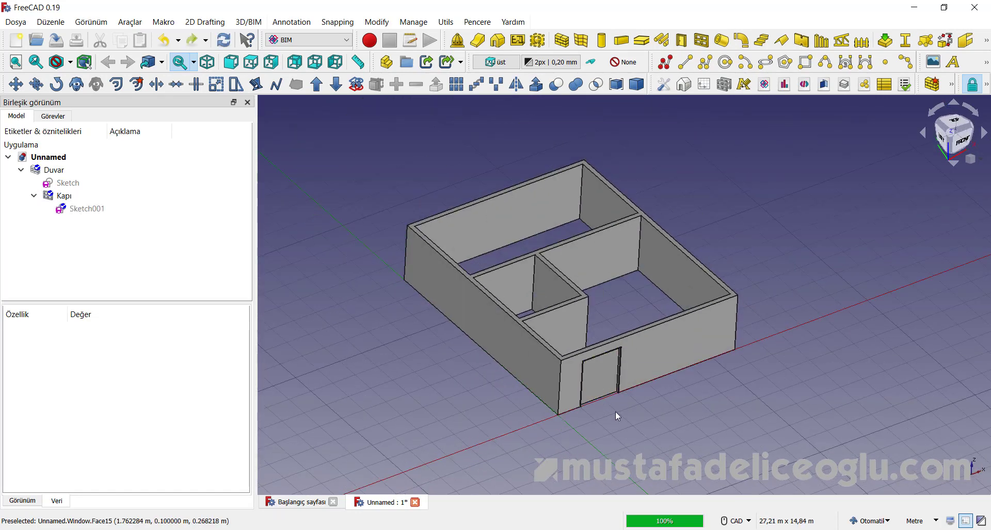
Step: Zoom in, select the Kapı door in the view, and reopen its Placement editor
scroll(606, 411, up, 2)
scroll(604, 362, up, 1)
scroll(614, 379, up, 1)
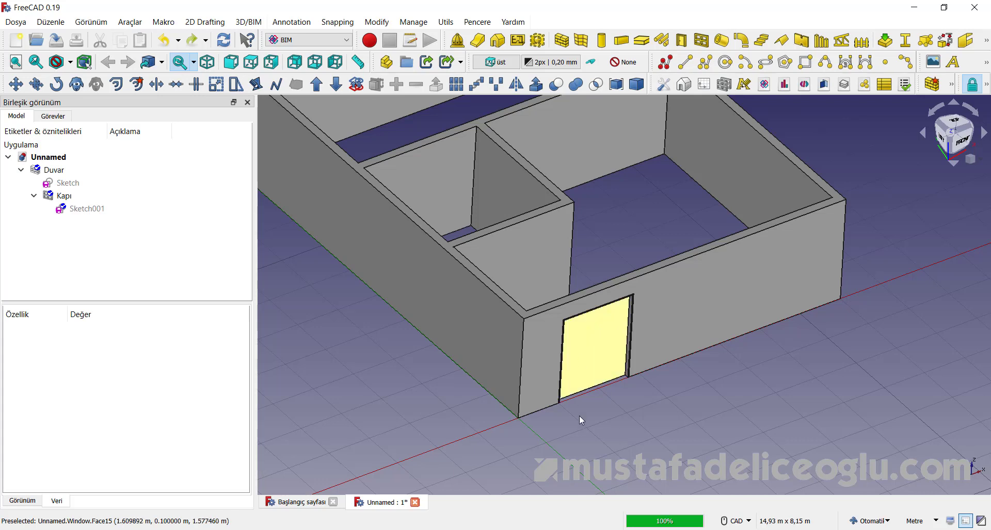
click(595, 373)
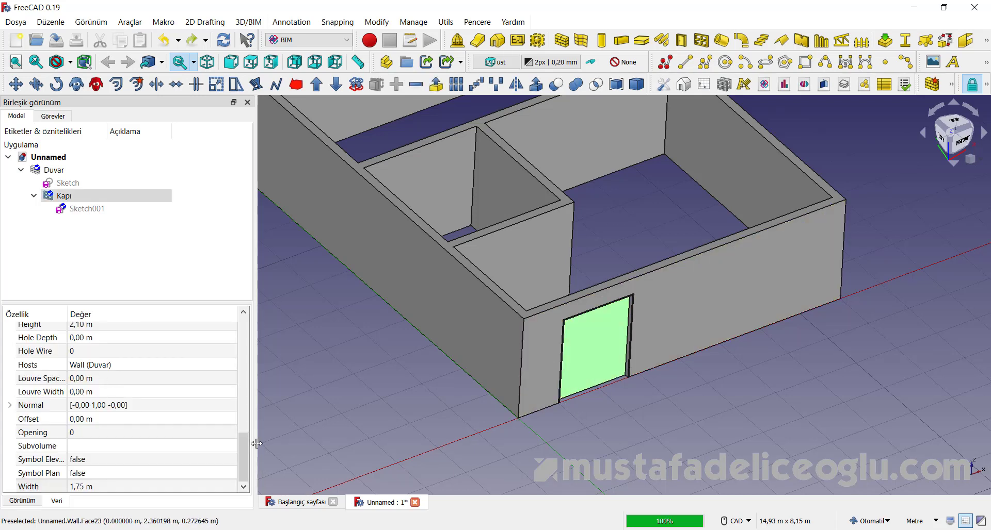
drag(245, 458, 245, 343)
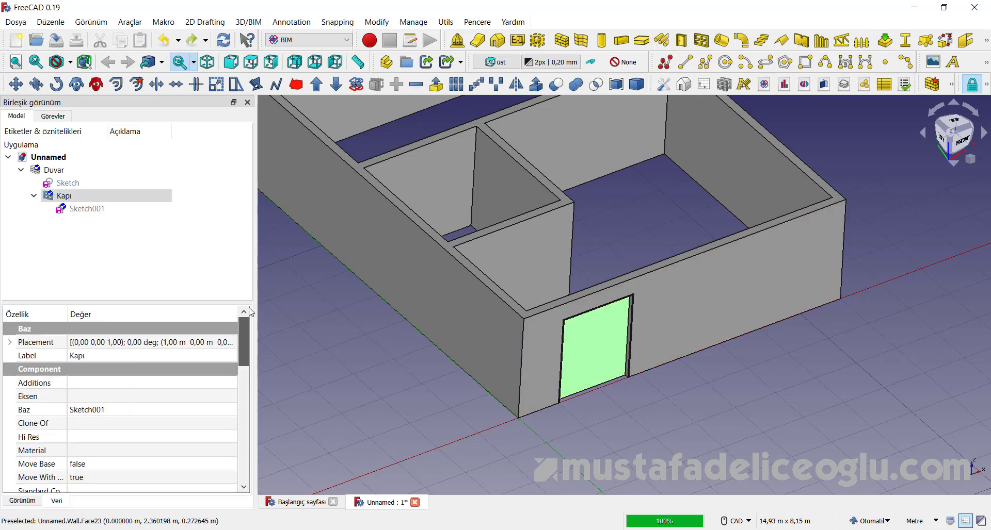
click(165, 343)
click(227, 342)
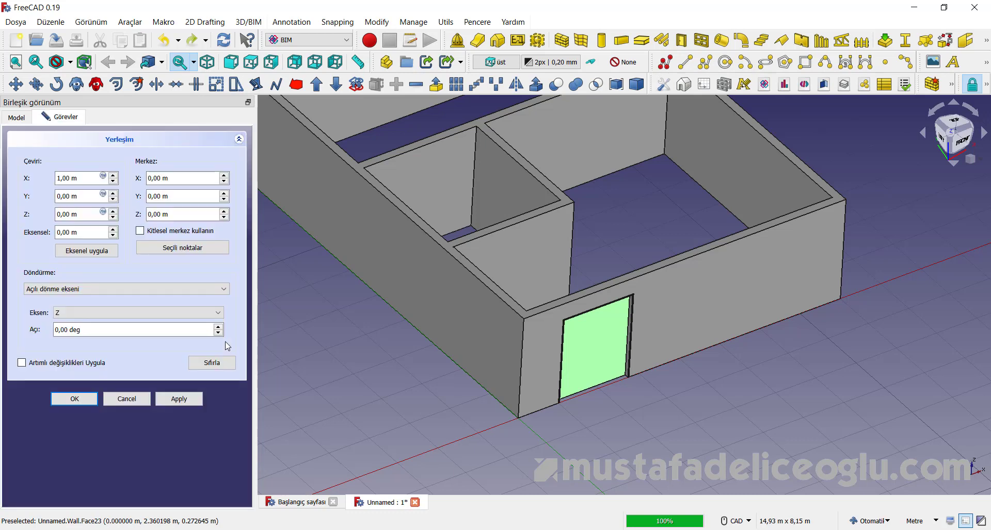
Step: Set the Kapı door's X offset to 5,25 m, apply it and close the placement editor
triple_click(73, 178)
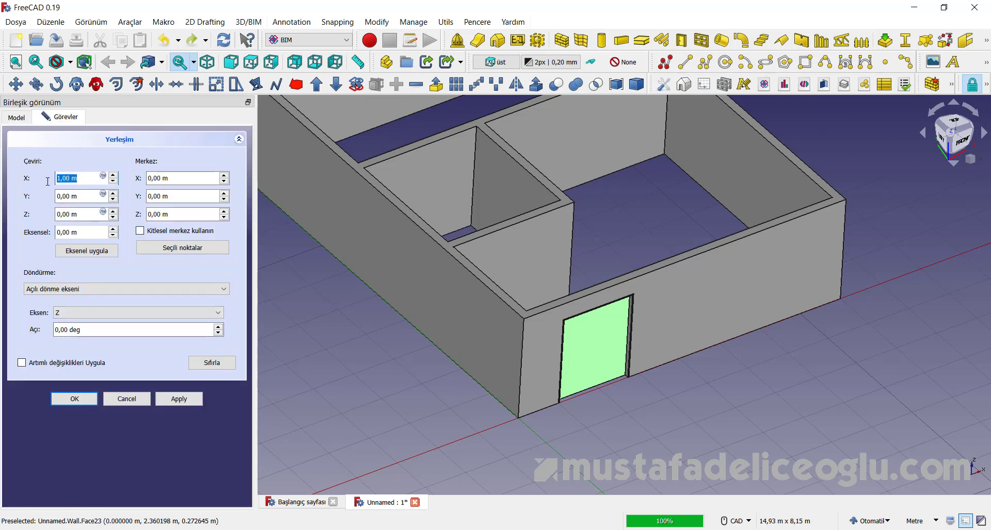
text(3)
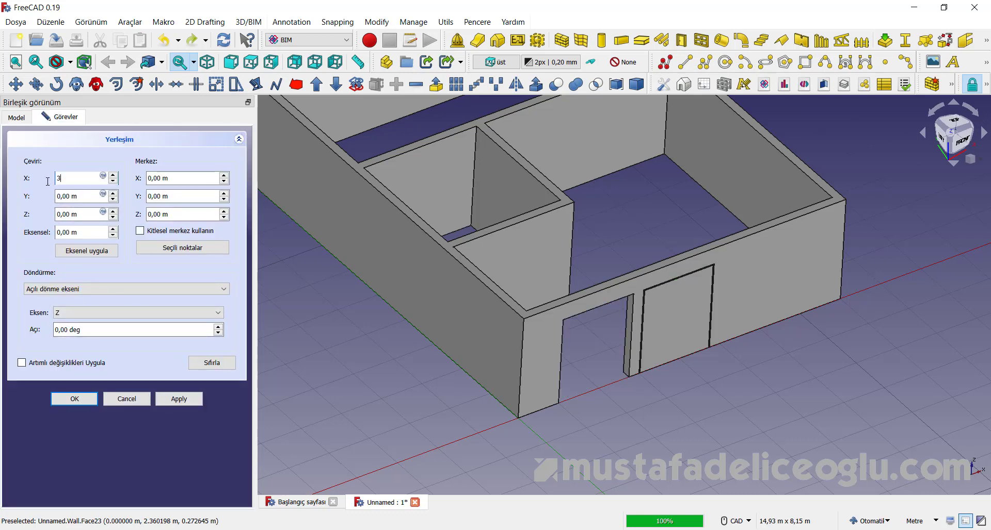
text(5)
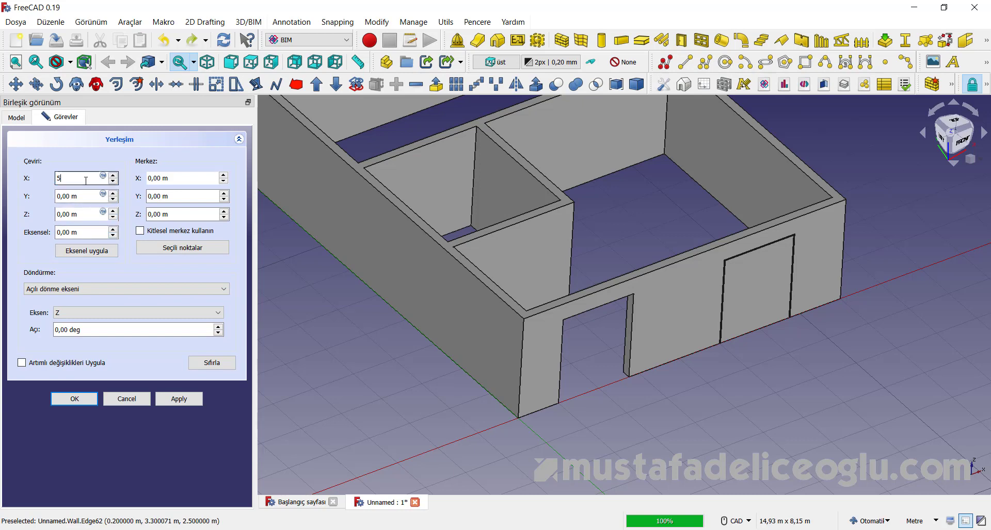
drag(77, 180, 46, 180)
text(25)
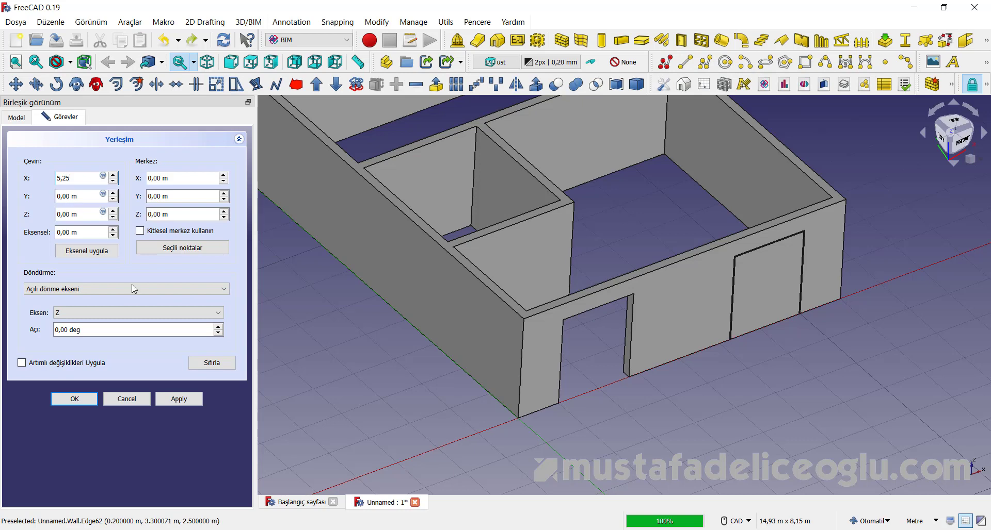
click(161, 402)
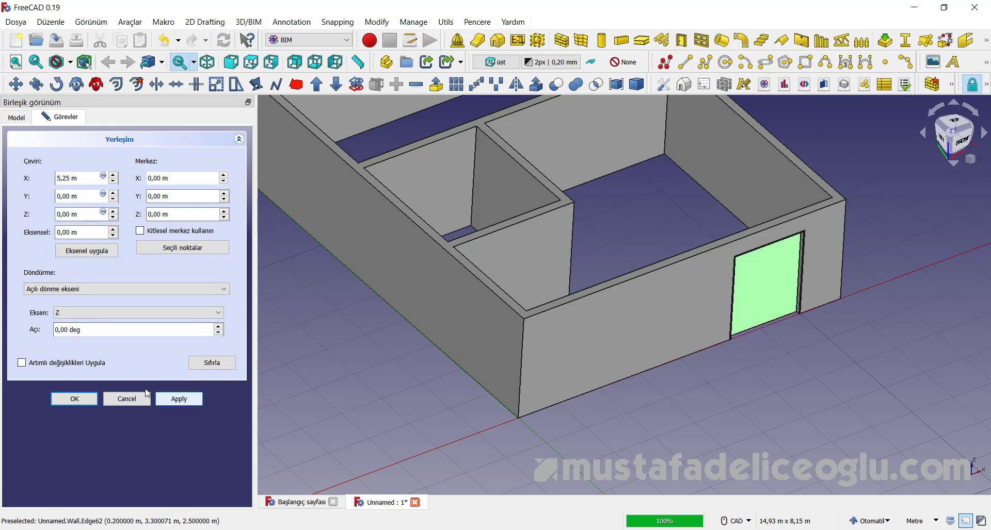
click(74, 399)
click(65, 199)
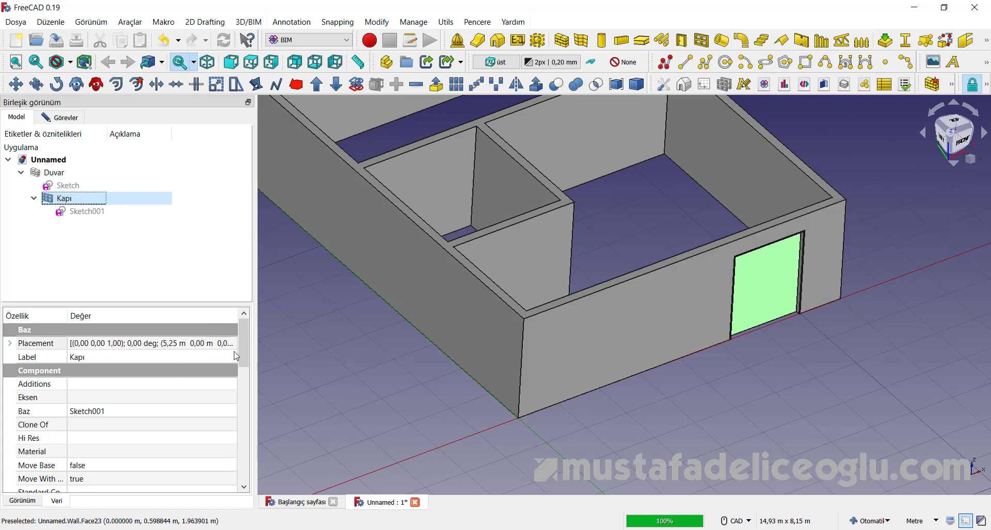
drag(246, 363, 243, 478)
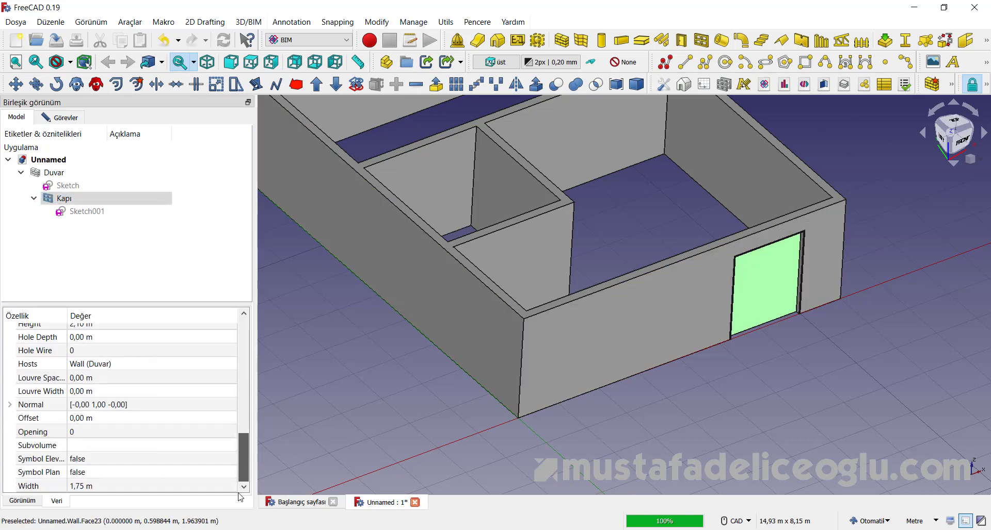
click(85, 487)
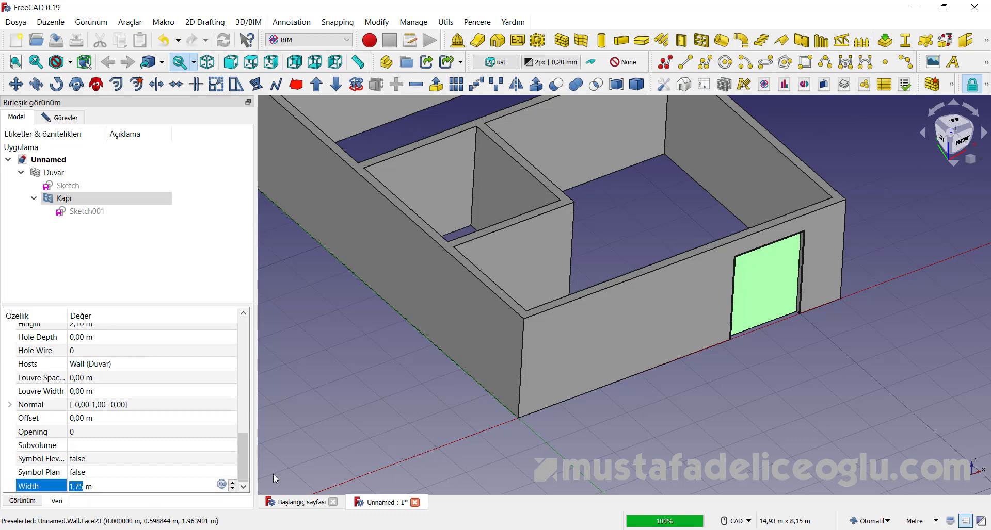
key(Return)
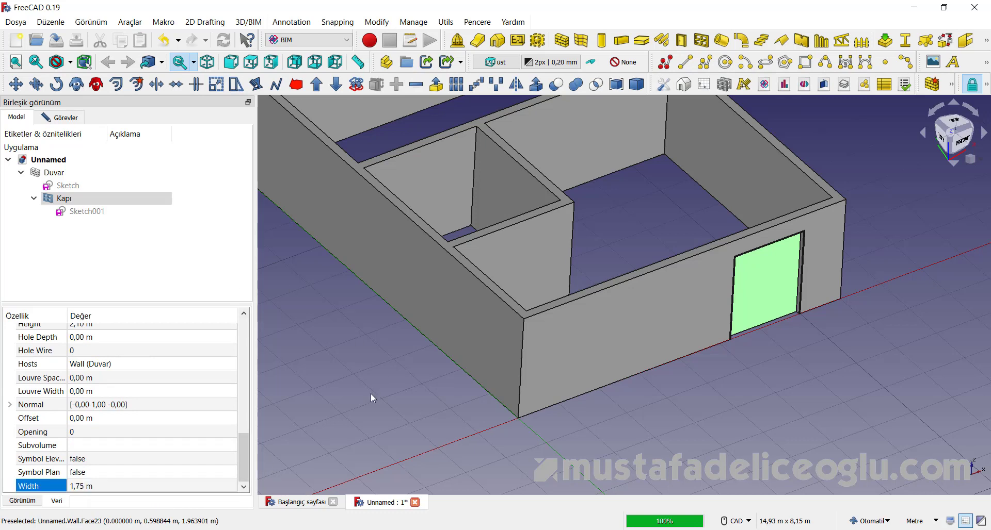
click(370, 393)
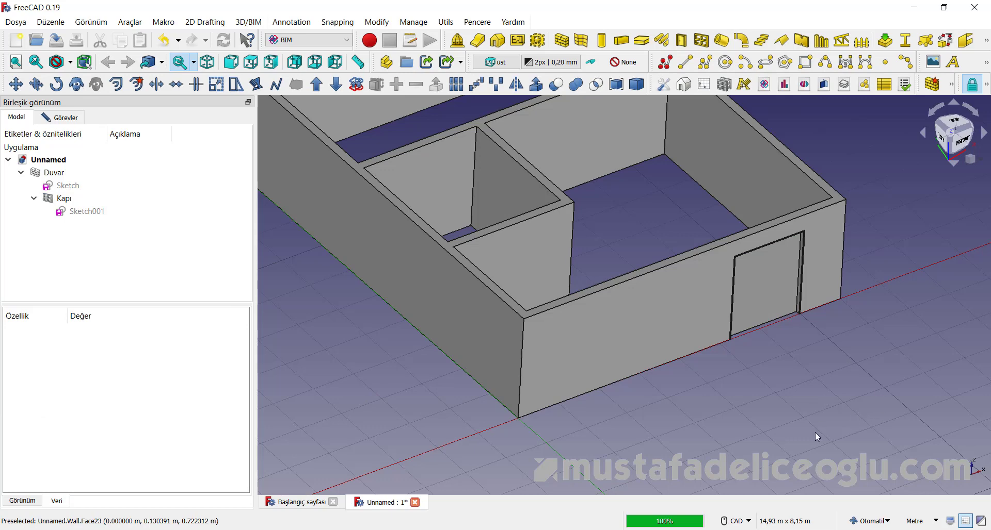
scroll(815, 428, down, 3)
scroll(804, 344, up, 2)
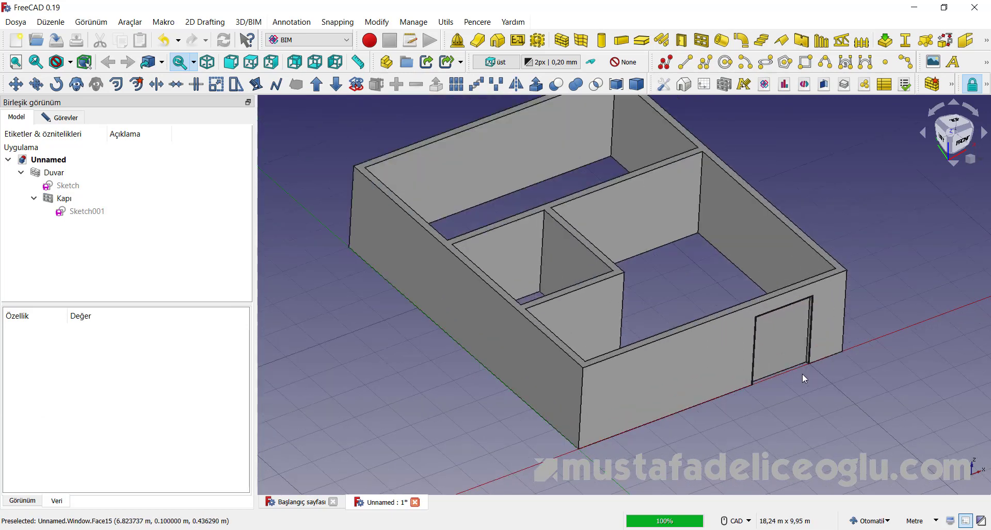
Step: Create a Sash 2-pane window 1,50 m tall at the front wall's lower-left corner
click(49, 159)
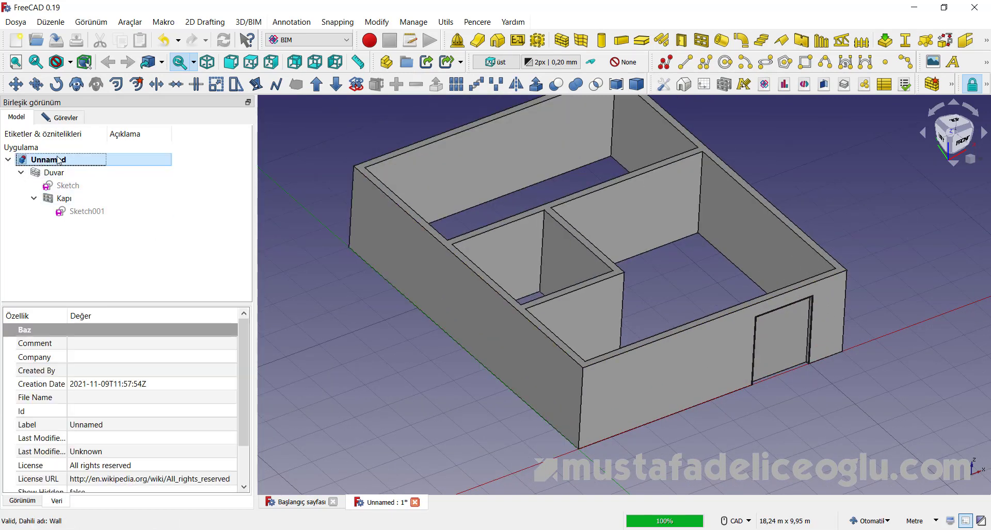
click(707, 49)
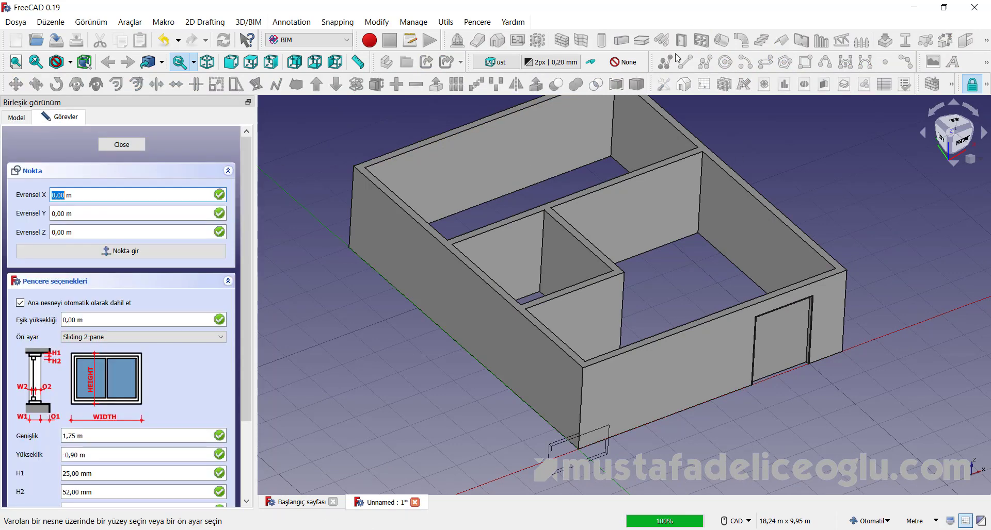
click(109, 337)
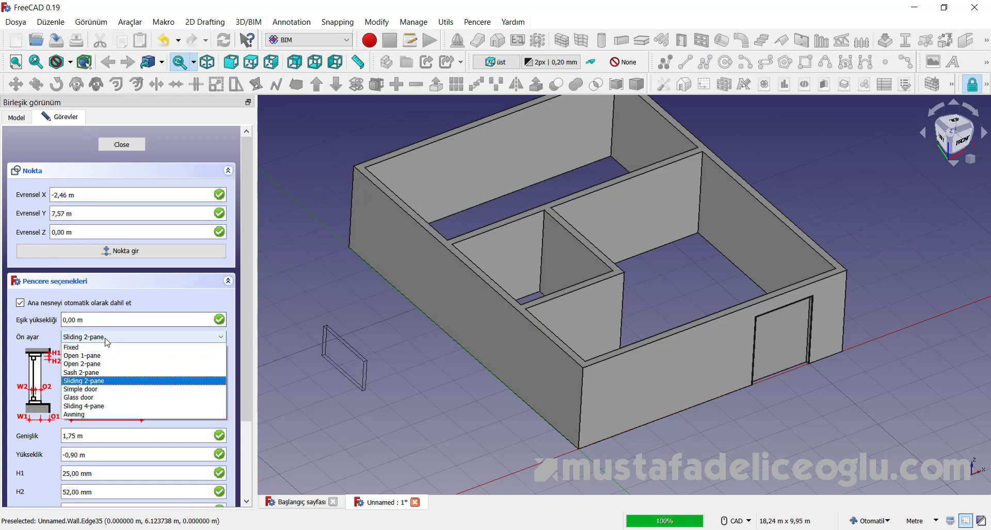
click(106, 373)
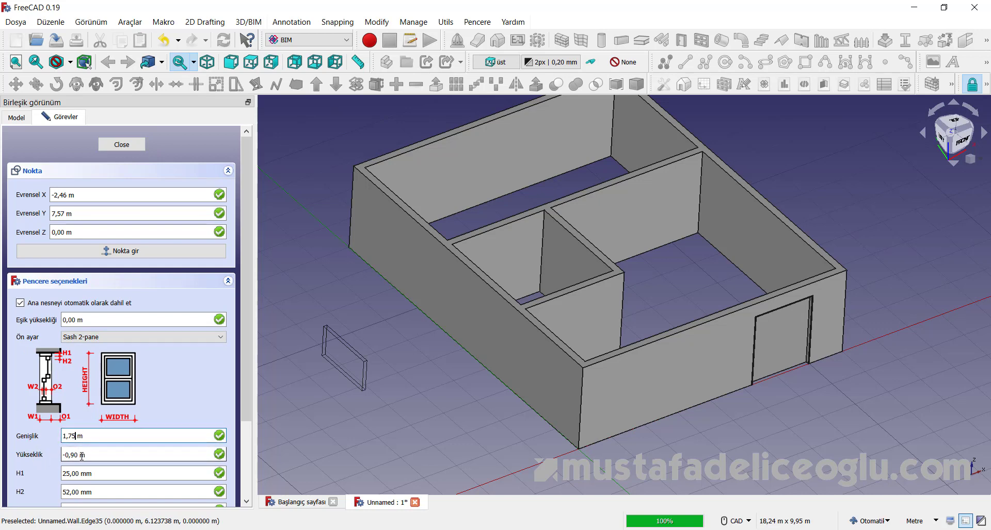
click(79, 455)
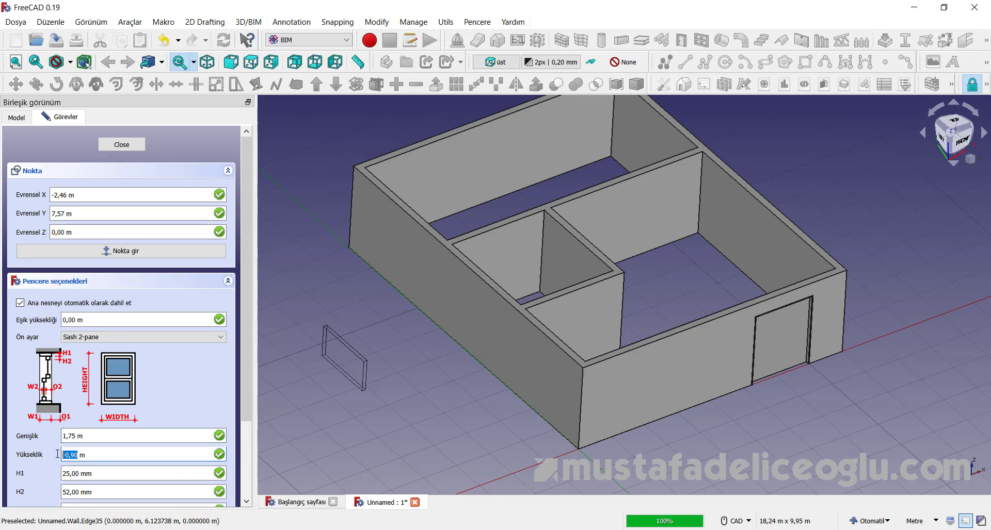
text(2,)
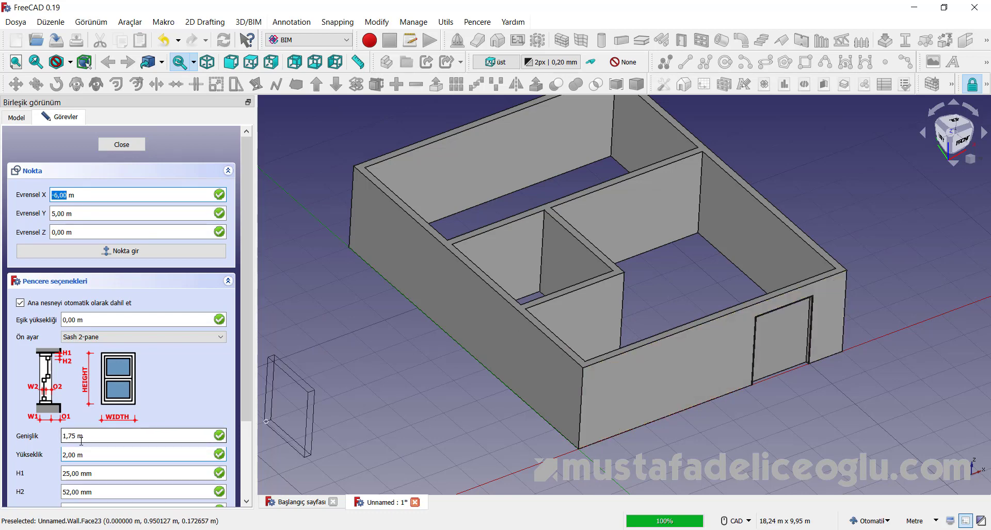
click(71, 457)
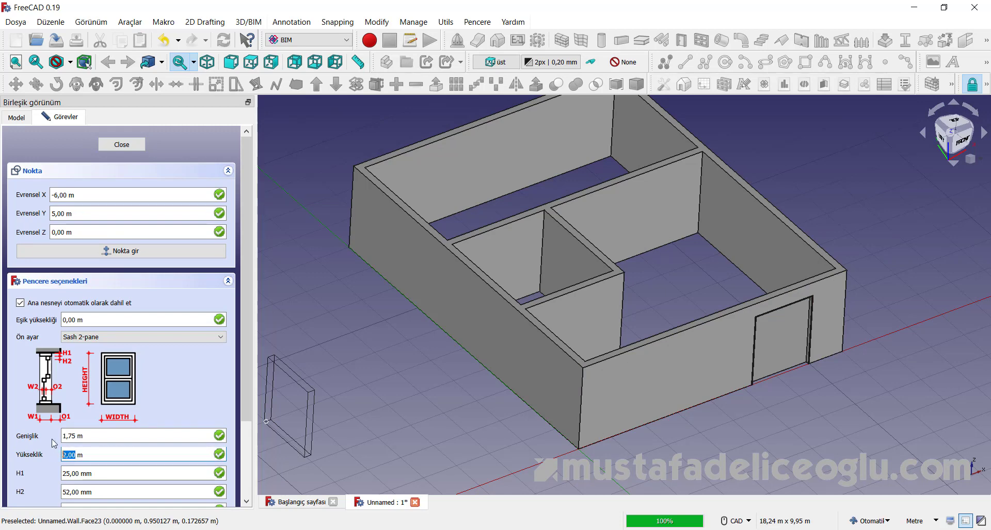
text(1,5)
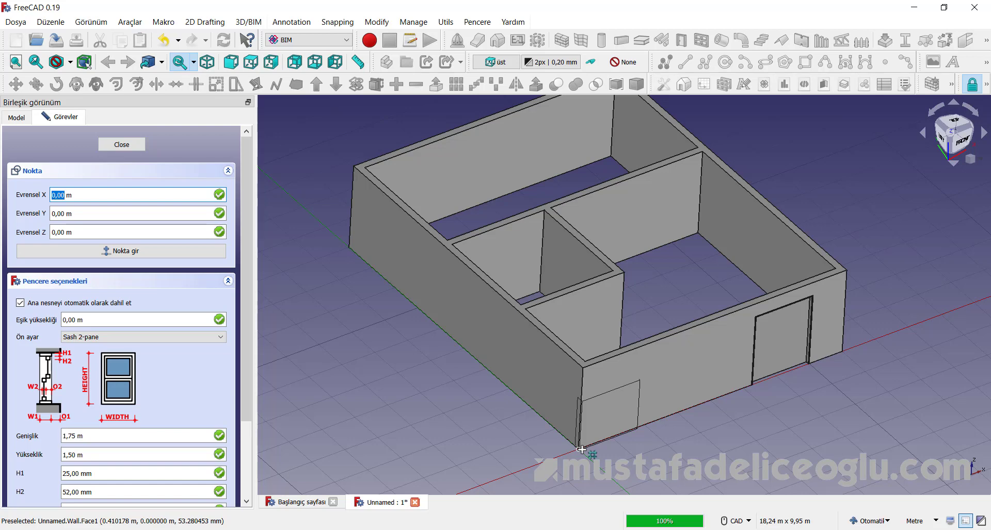
click(619, 448)
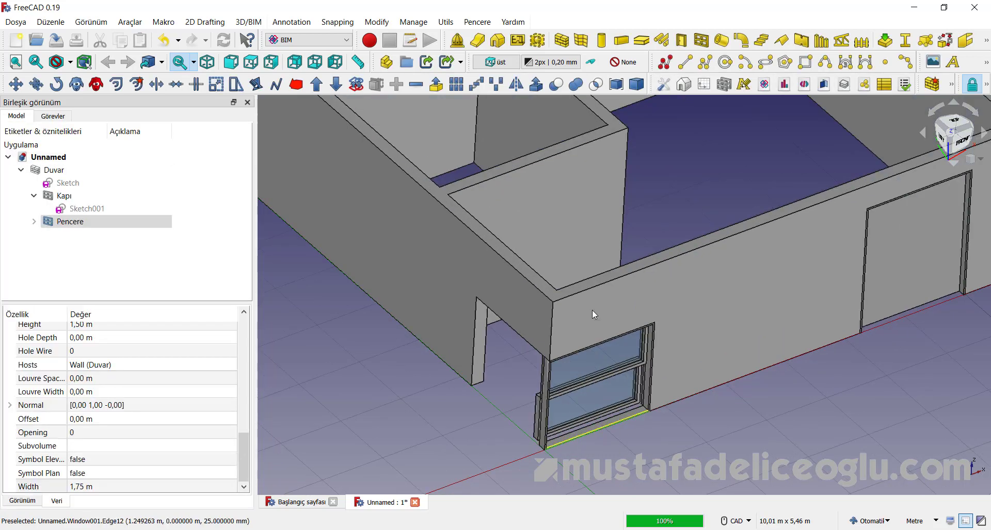
Step: Set the Pencere window's placement to X 1 m and Z 0,5 m and apply it
click(99, 225)
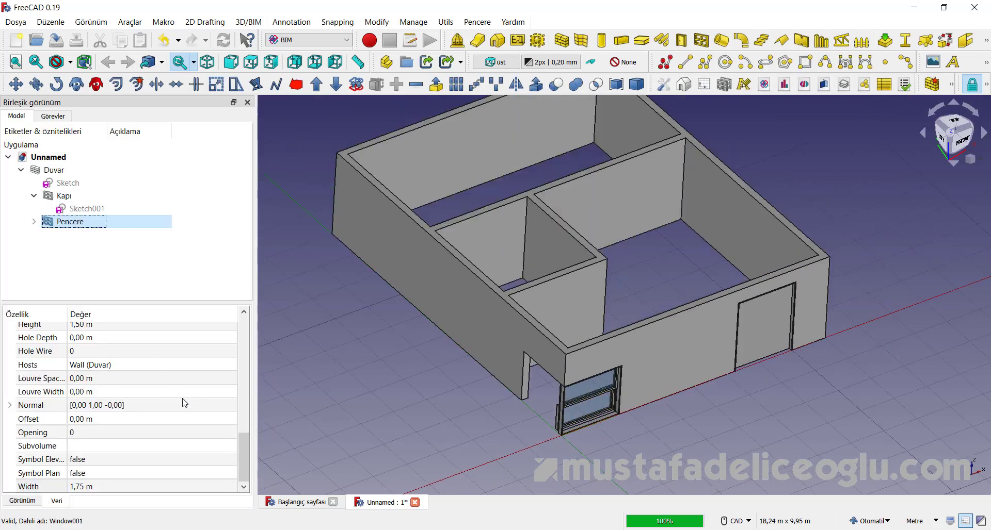
drag(243, 445, 244, 326)
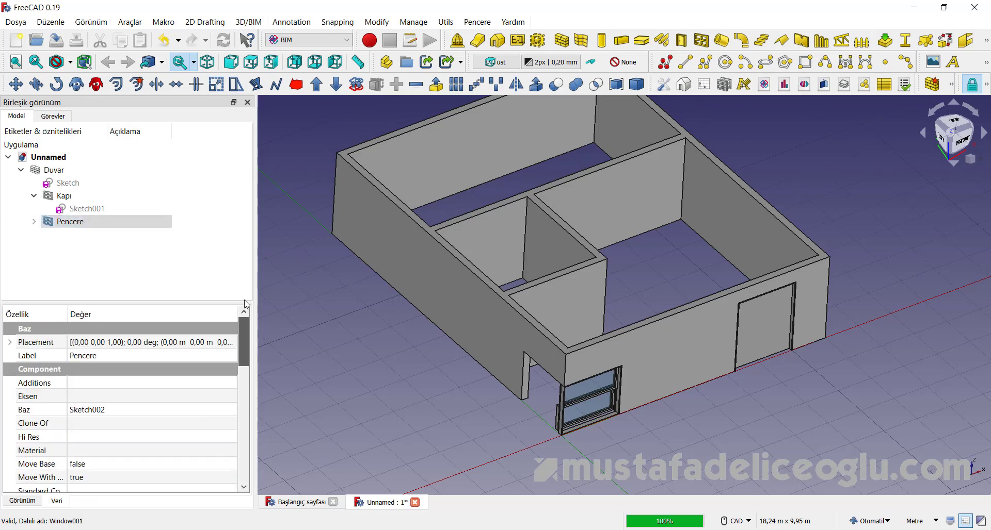
click(216, 342)
click(229, 342)
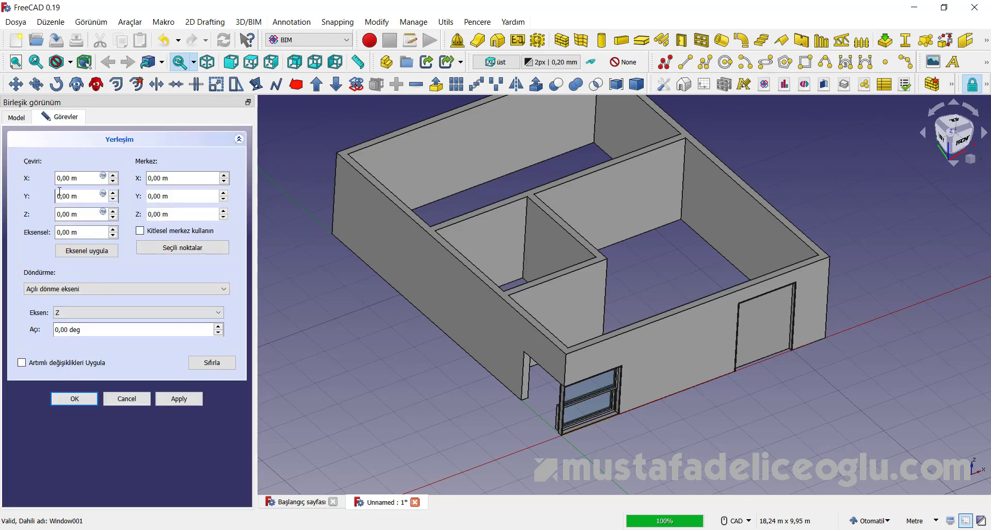
text(1)
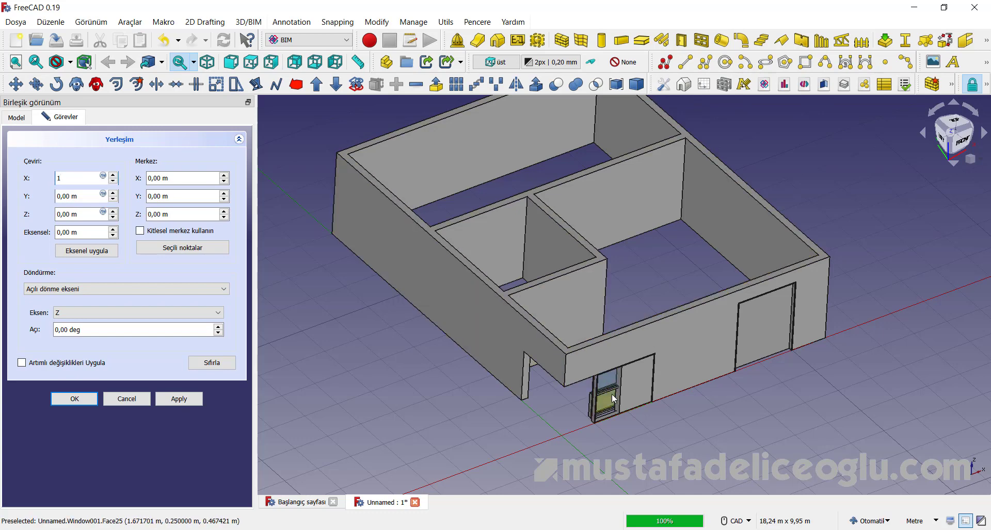
scroll(608, 411, up, 2)
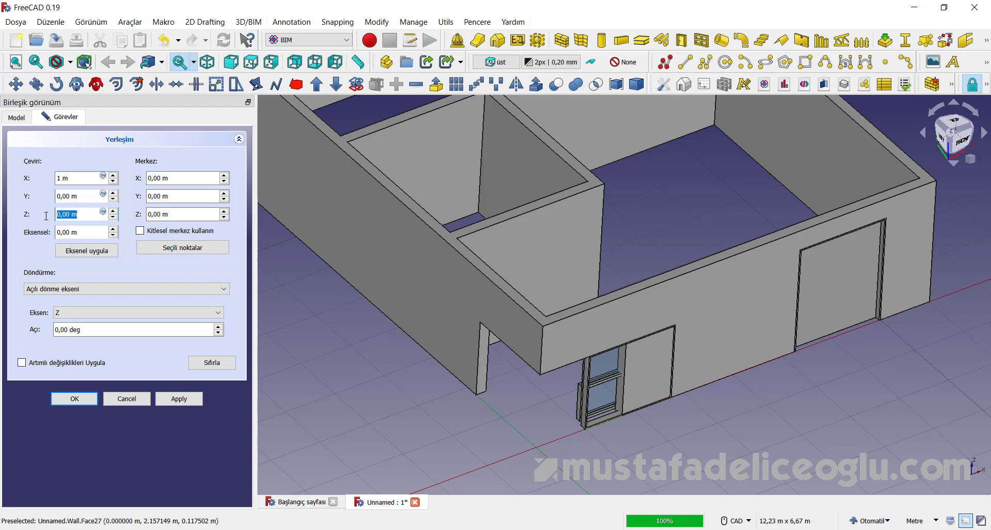
text(2)
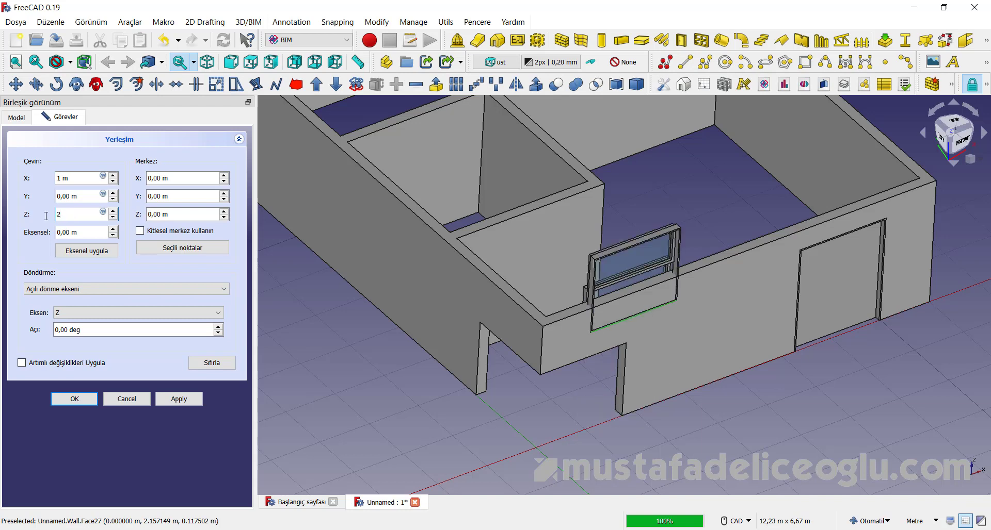
text(1)
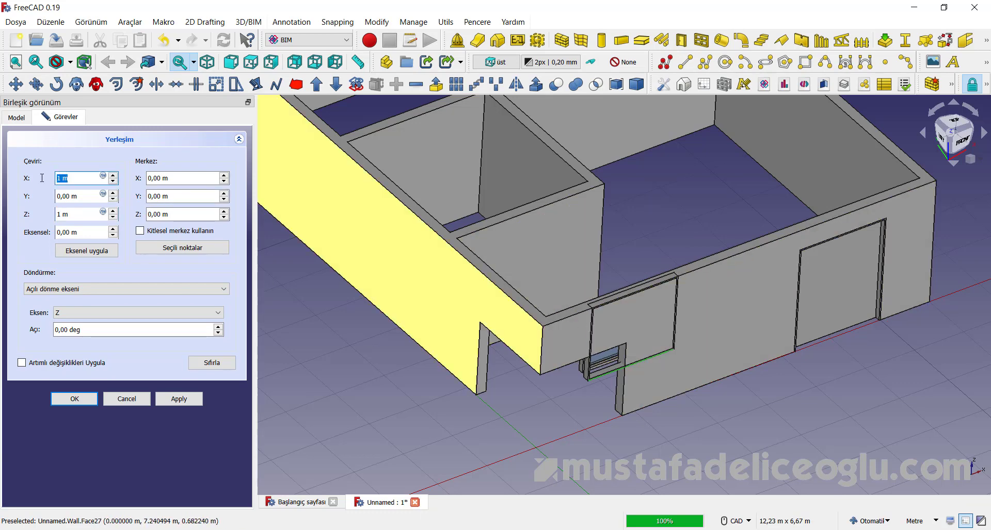
text(0,5)
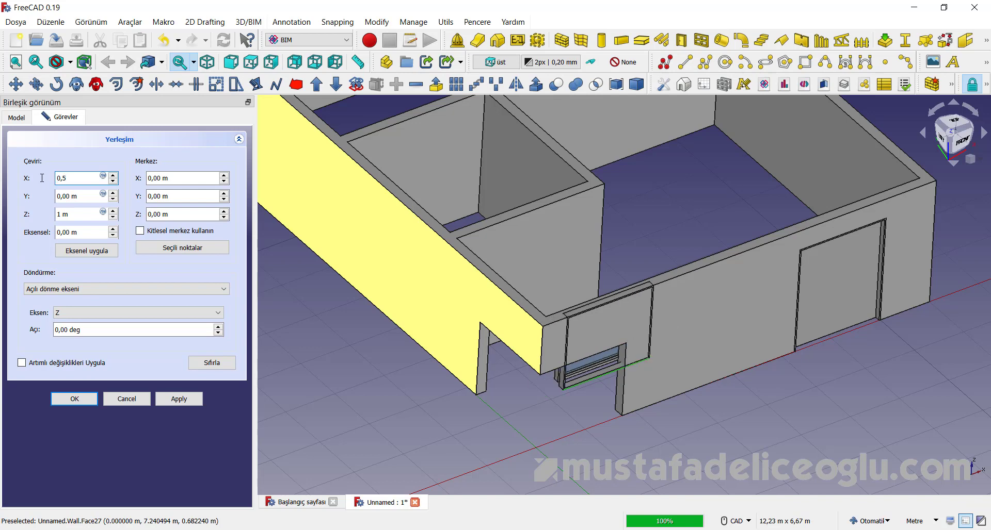
key(BackSpace)
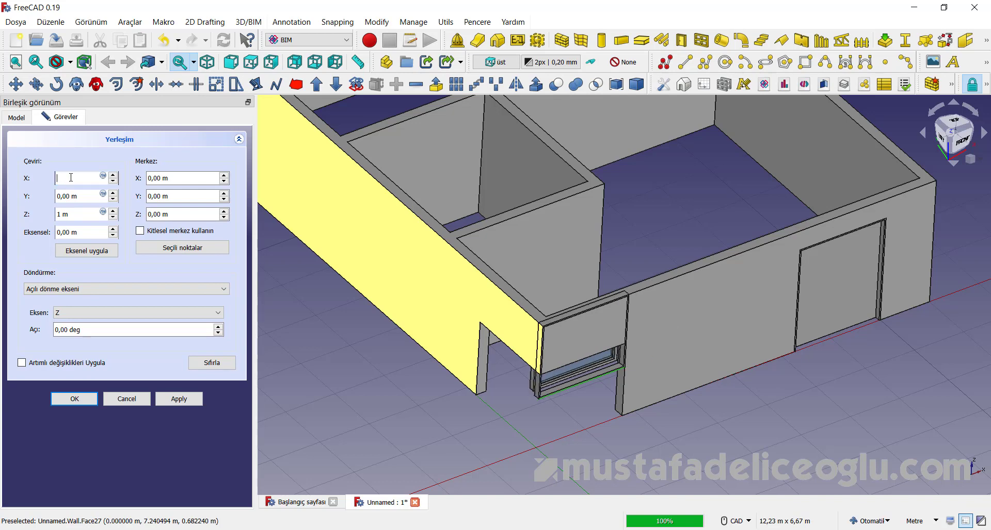
text(1)
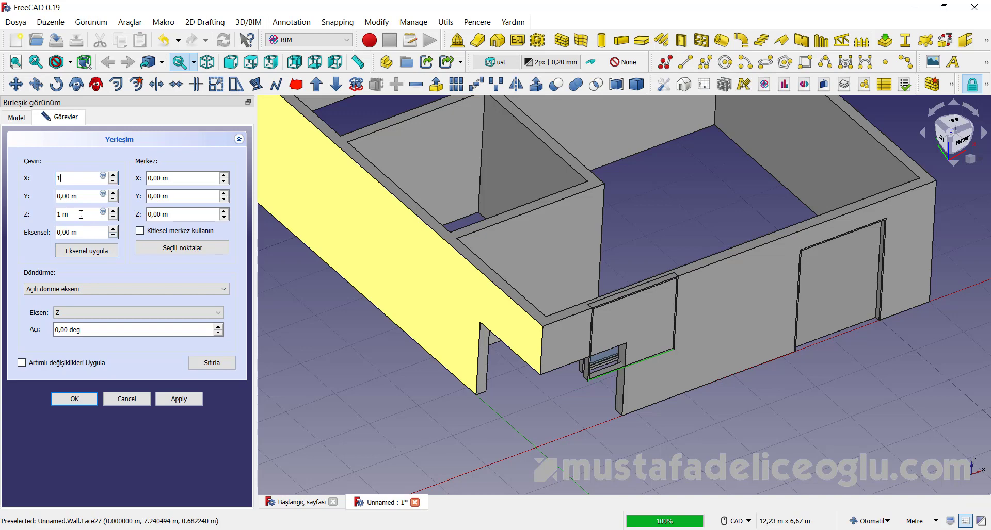
text(0,5)
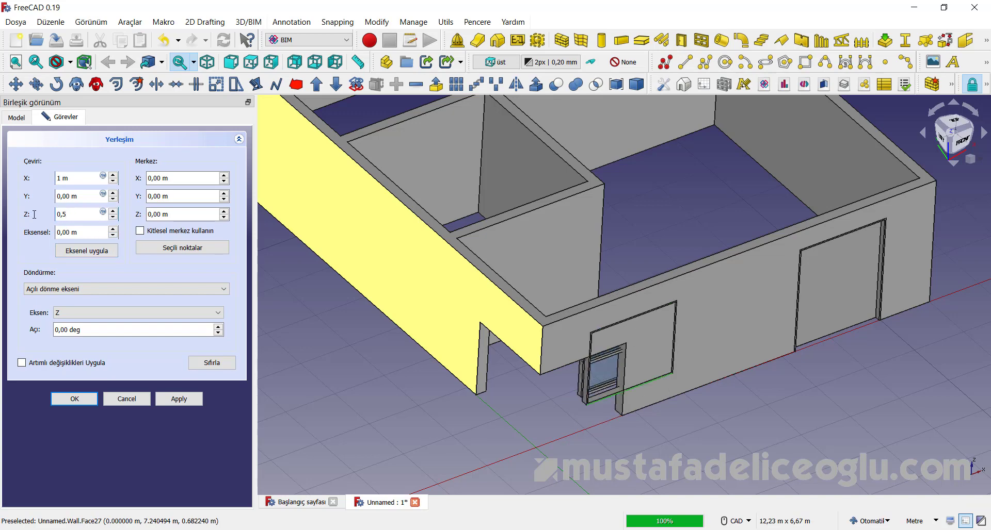
click(179, 399)
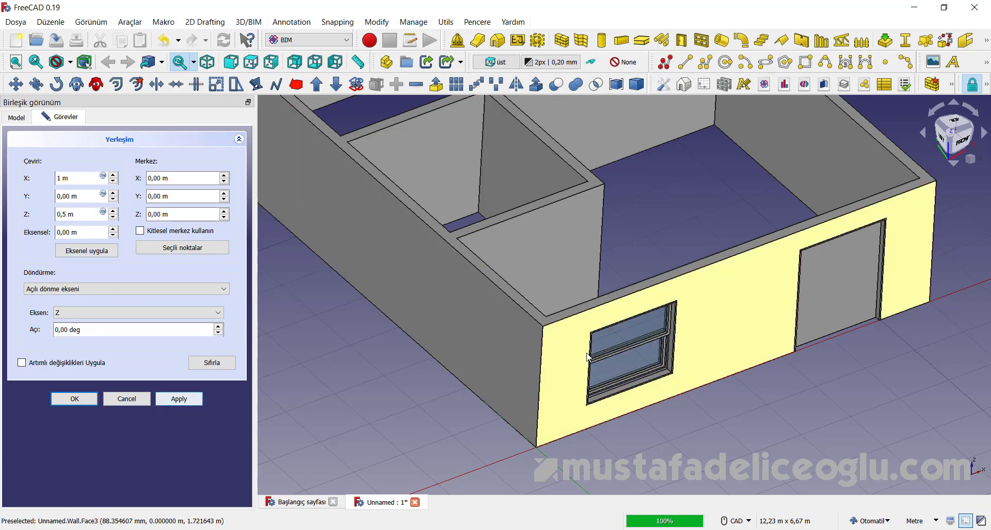
Step: Confirm Pencere's new placement and close the placement editor
scroll(624, 349, up, 2)
scroll(629, 348, up, 2)
scroll(660, 338, down, 2)
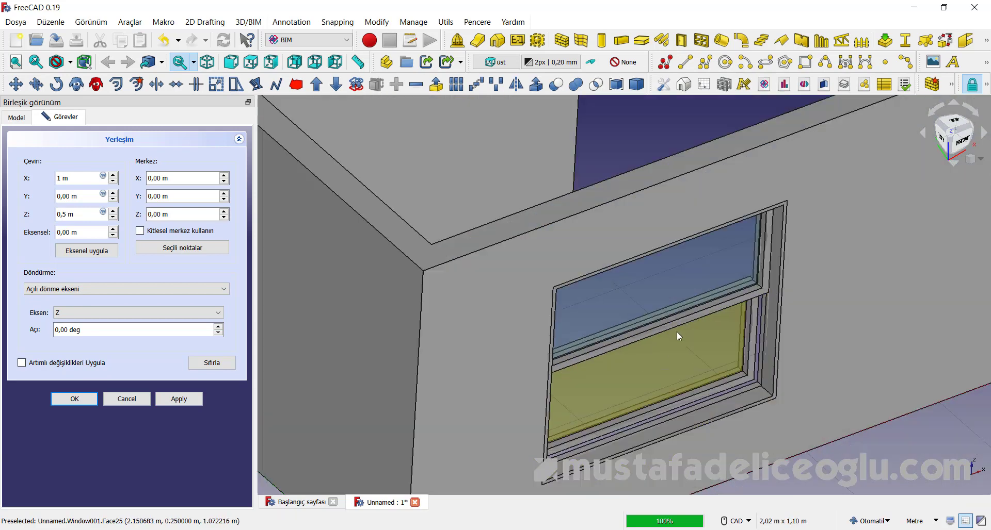
scroll(679, 331, down, 2)
scroll(681, 330, up, 1)
scroll(672, 383, down, 3)
scroll(704, 404, down, 1)
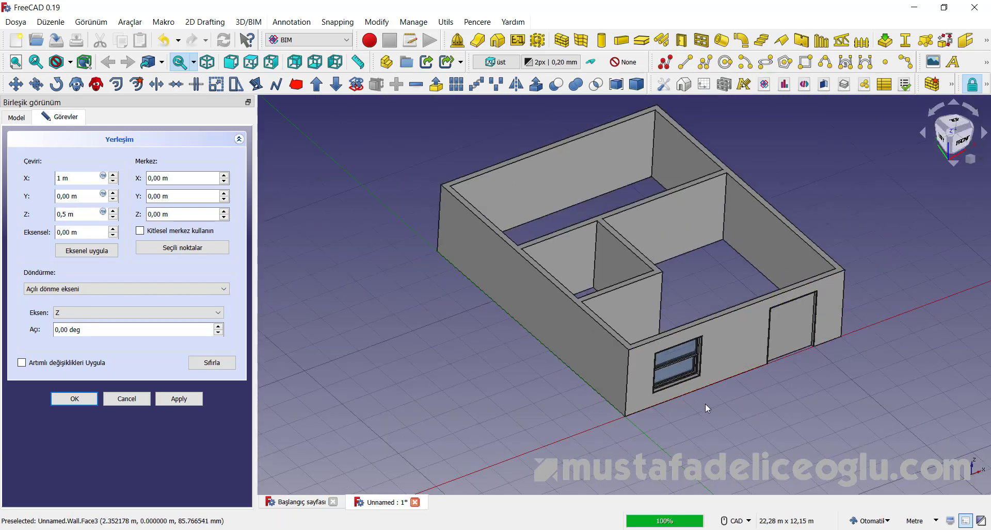
scroll(705, 404, down, 1)
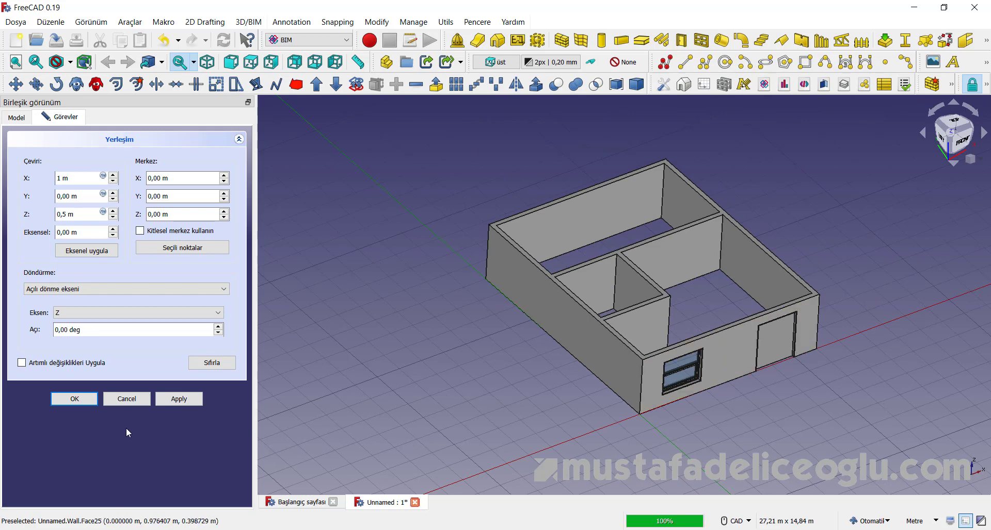
click(77, 400)
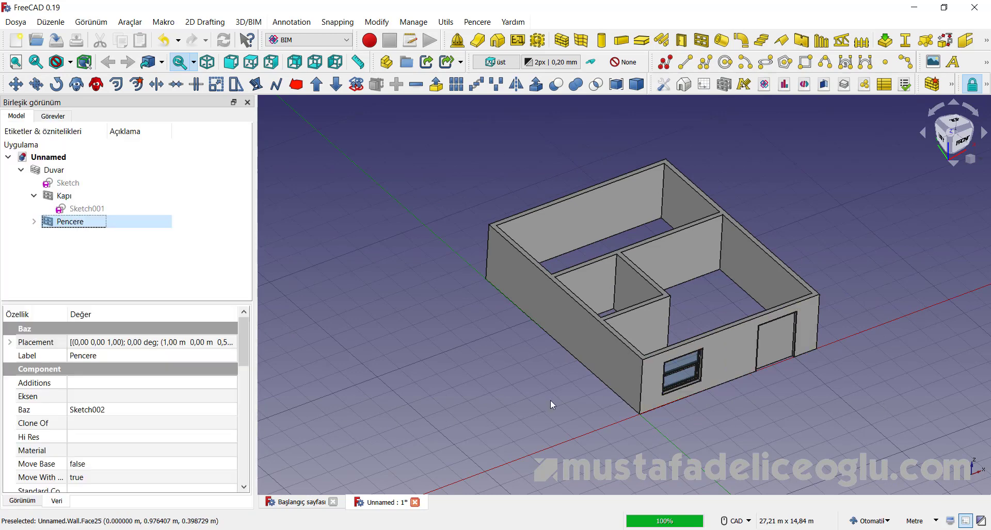
Step: Place a second Sash 2-pane window, Pencere001, on the left side wall
drag(54, 169, 57, 160)
click(56, 159)
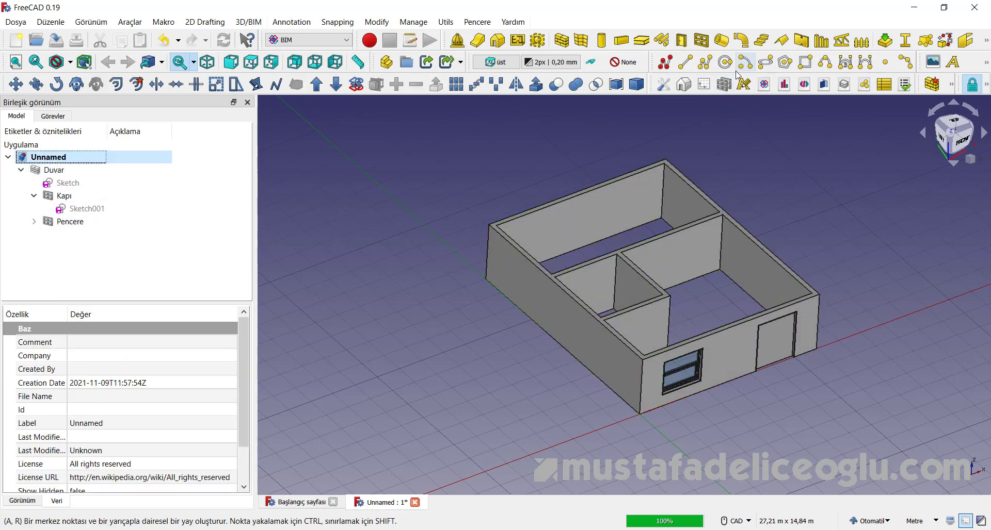
click(699, 42)
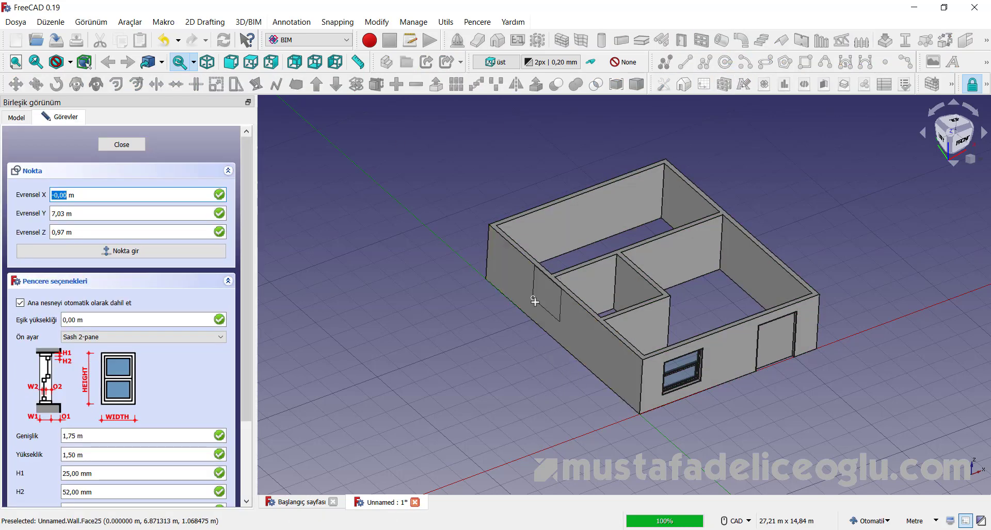
scroll(556, 324, up, 5)
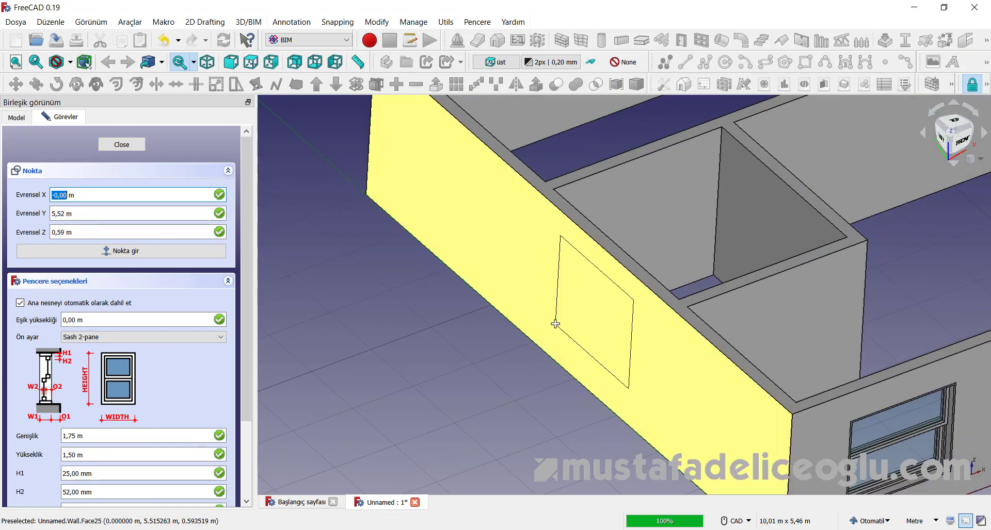
click(556, 327)
scroll(568, 329, down, 5)
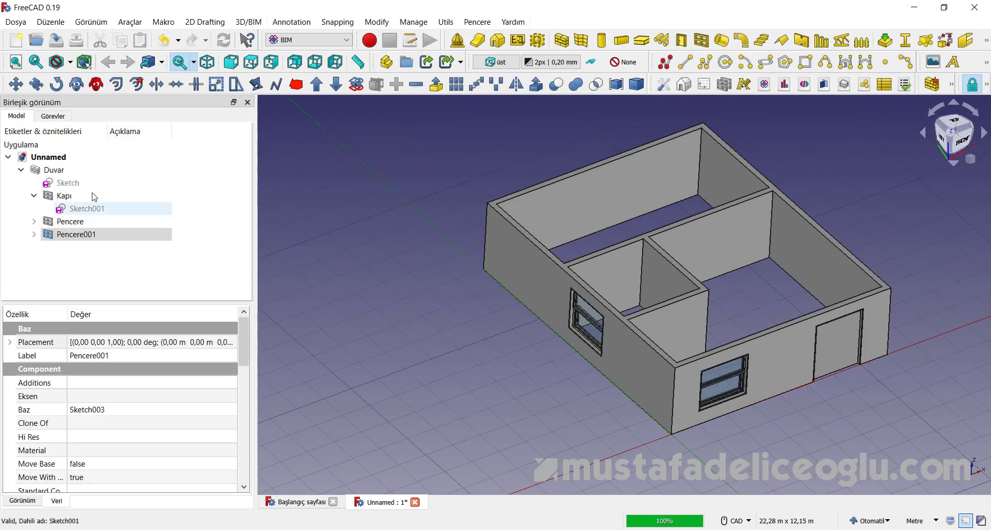
click(49, 157)
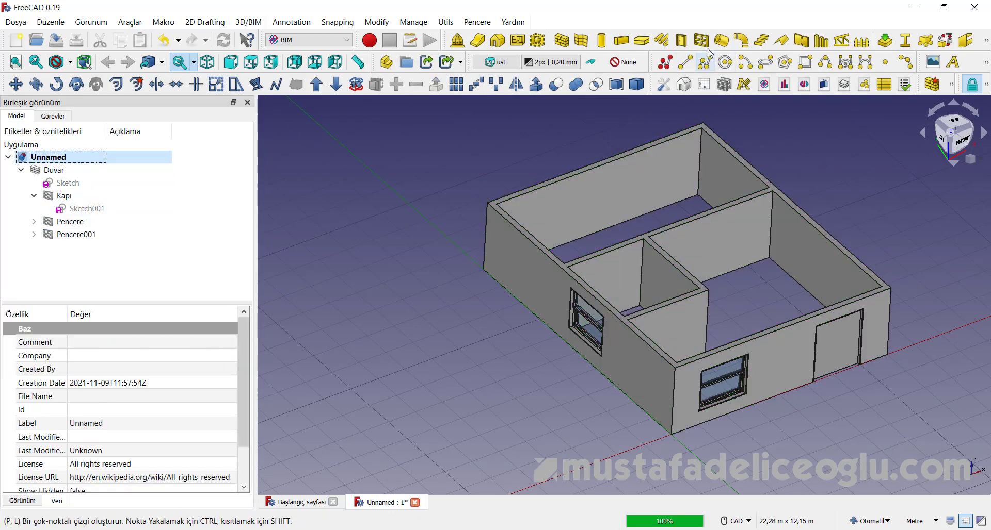
Step: Rerun the window command with WN and place Pencere002 at the right wall's bottom corner
key(w)
key(n)
scroll(649, 394, down, 1)
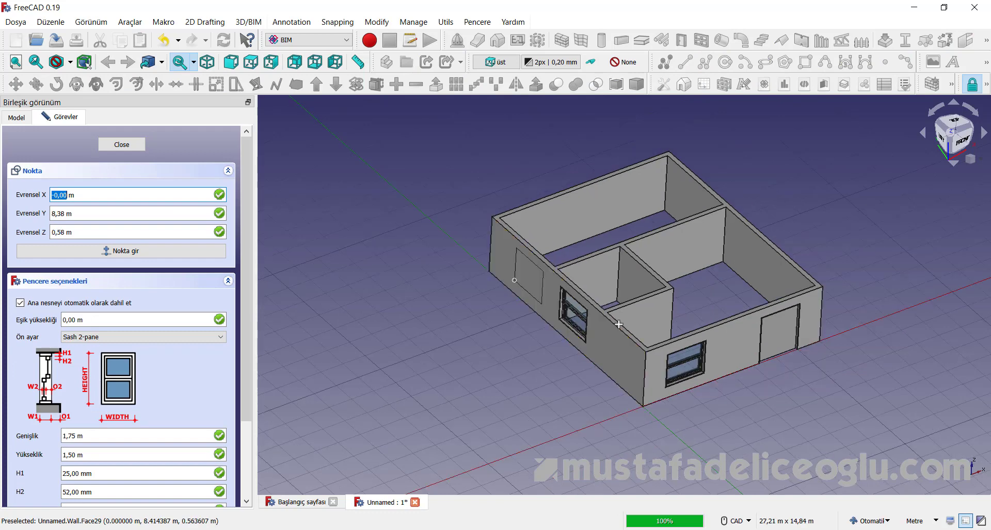
scroll(649, 394, up, 3)
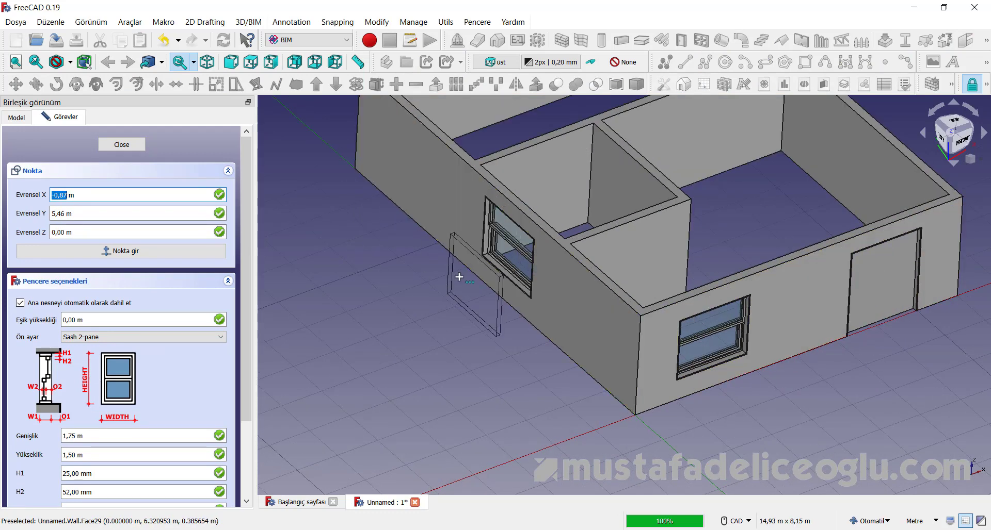
scroll(457, 277, down, 3)
scroll(633, 325, up, 3)
scroll(633, 324, down, 2)
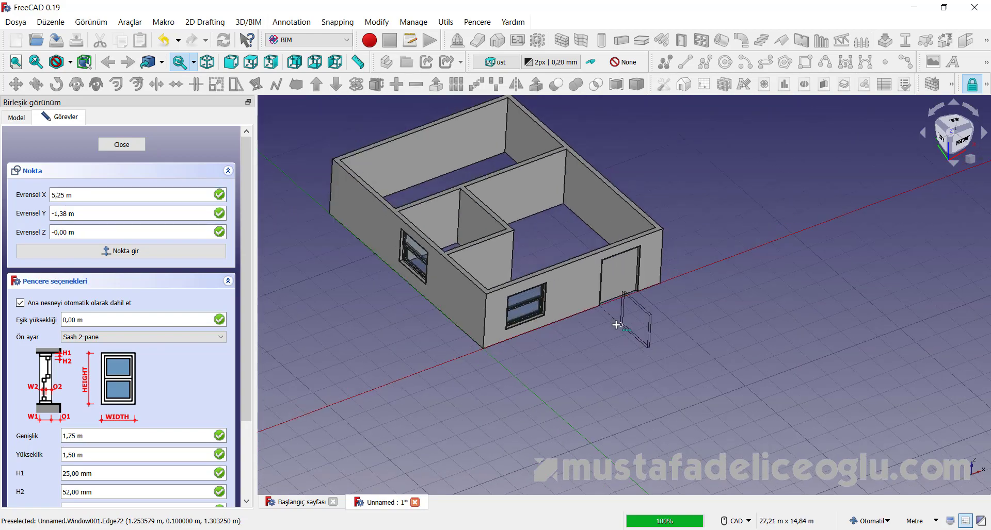
mouse_move(626, 327)
middle_down()
mouse_move(462, 326)
mouse_move(807, 247)
middle_up()
scroll(602, 420, down, 2)
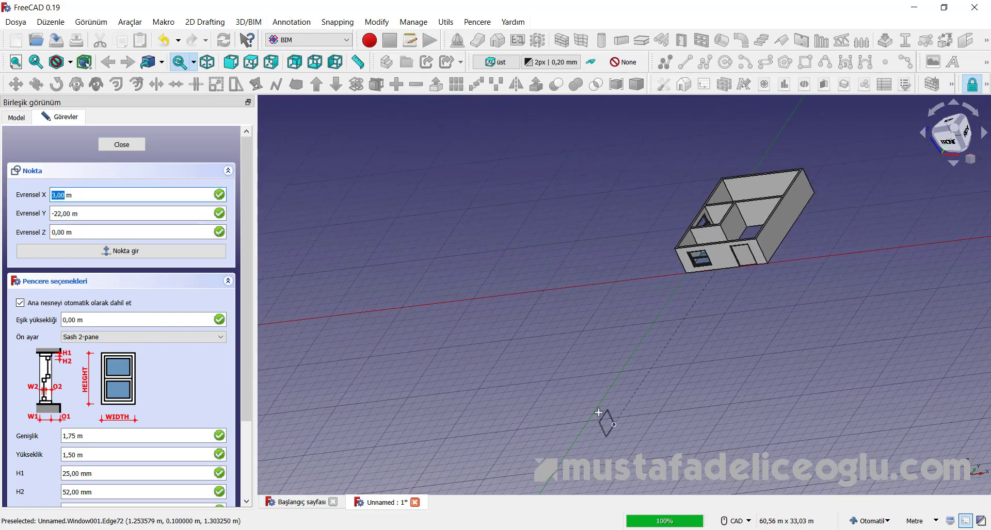
scroll(747, 289, down, 2)
scroll(640, 347, up, 2)
scroll(639, 347, up, 2)
scroll(640, 347, up, 1)
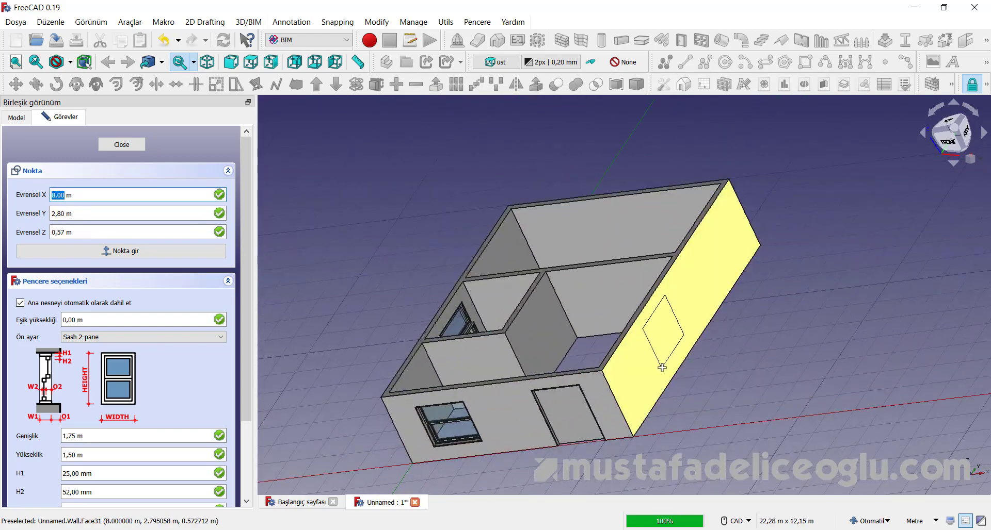
scroll(633, 435, up, 3)
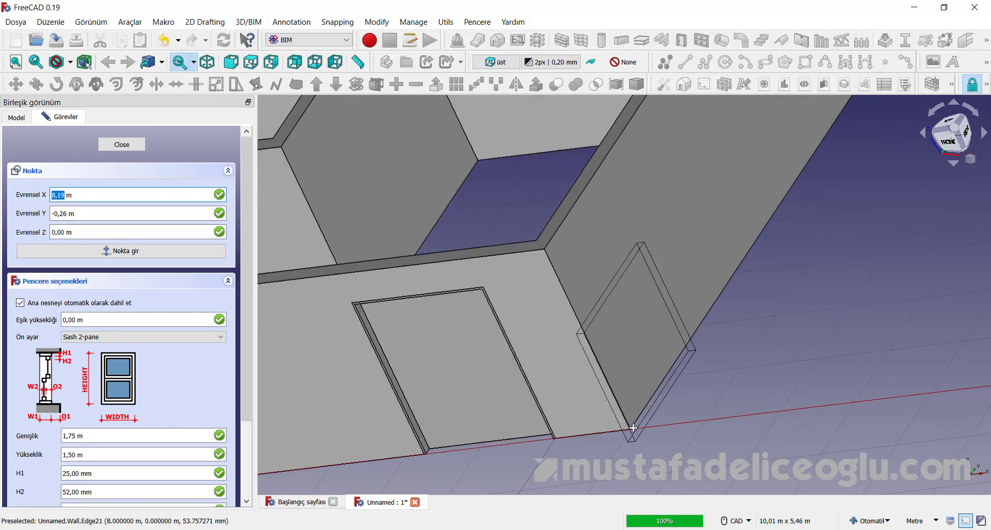
scroll(629, 428, up, 2)
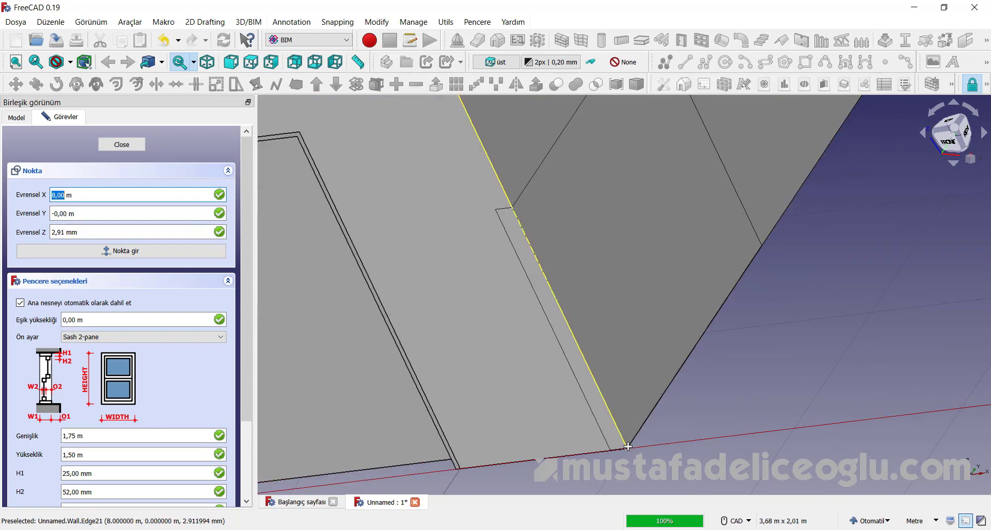
click(642, 439)
scroll(661, 391, down, 3)
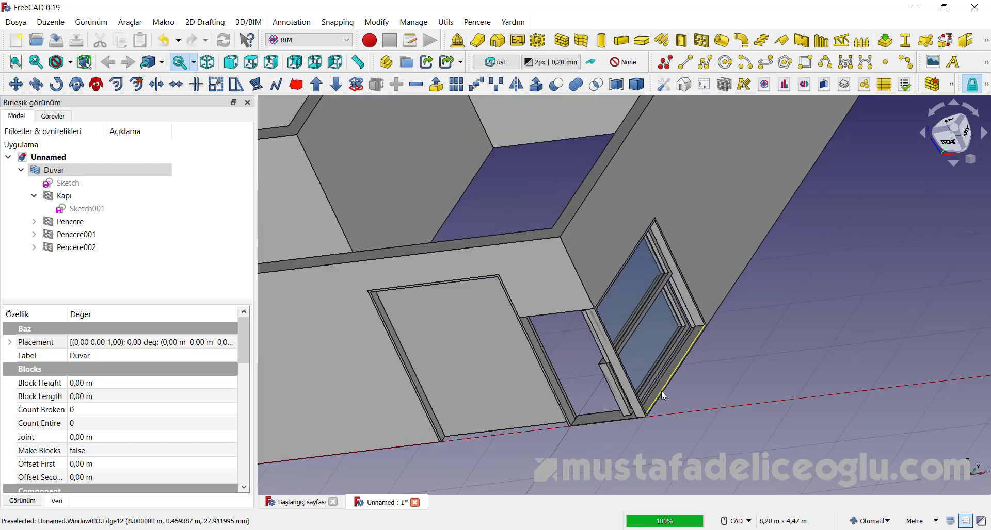
Step: Set Pencere002's placement to X 0, Y 2,5 m and Z 0,5 m and apply it
click(86, 250)
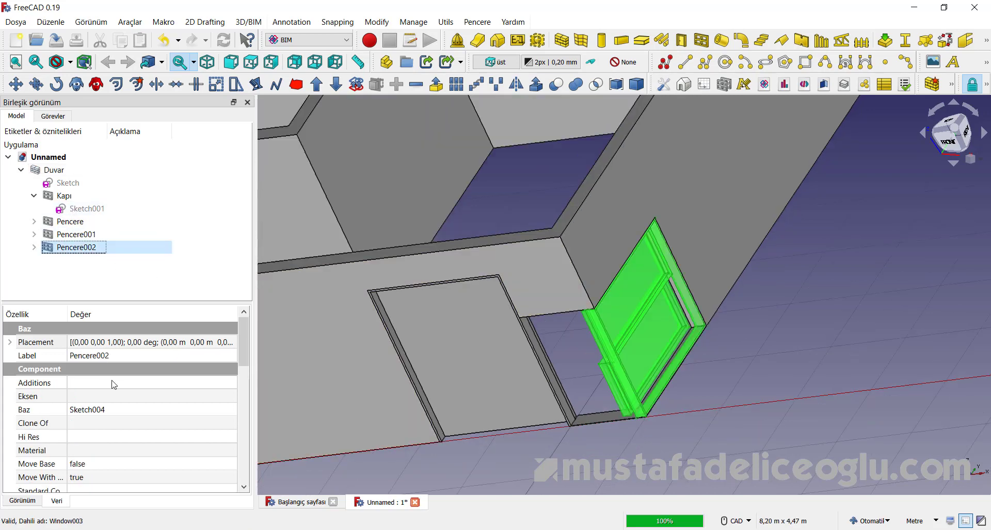
click(233, 342)
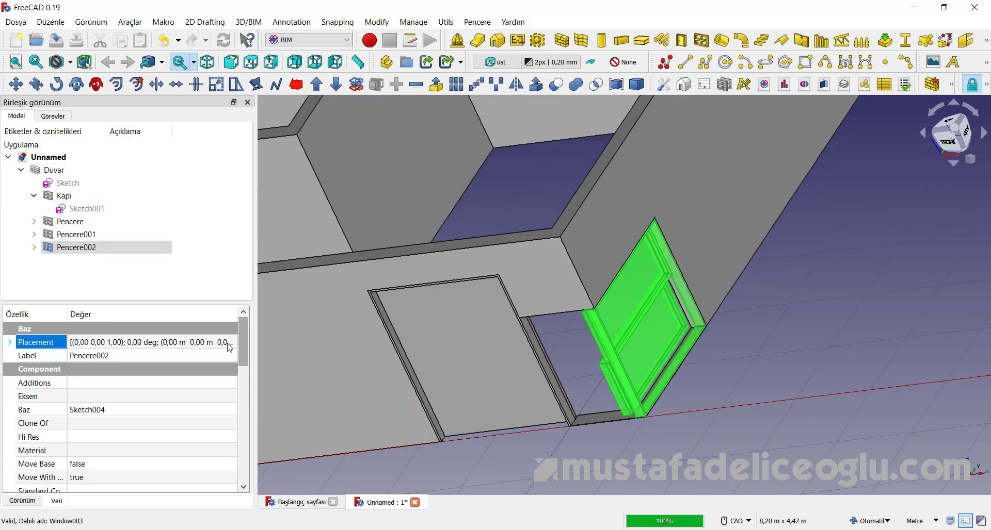
click(232, 343)
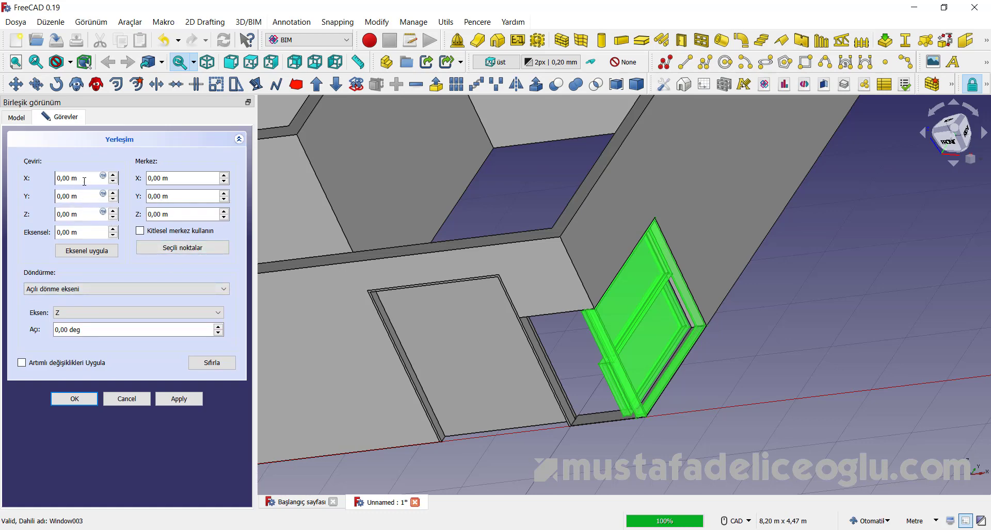
scroll(784, 391, down, 5)
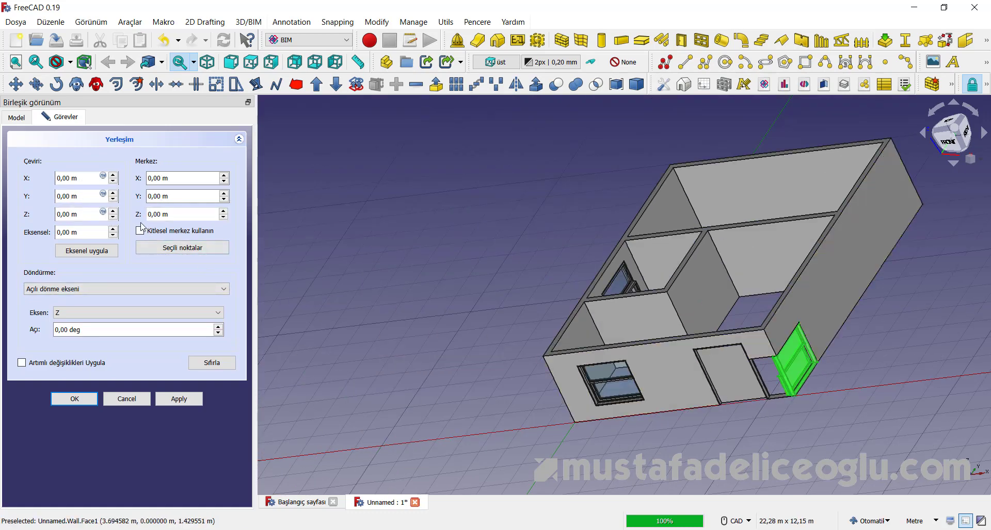
drag(87, 183, 52, 178)
text(1)
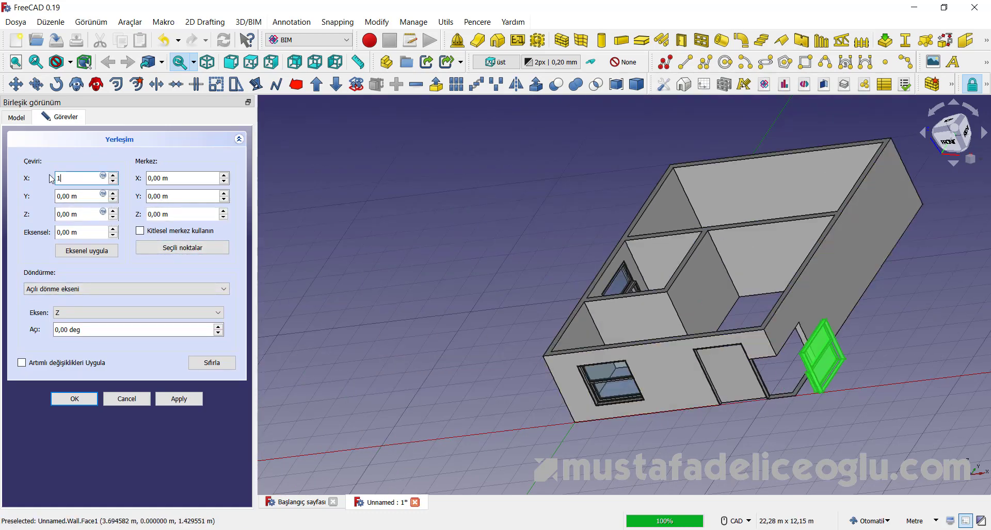
text(0)
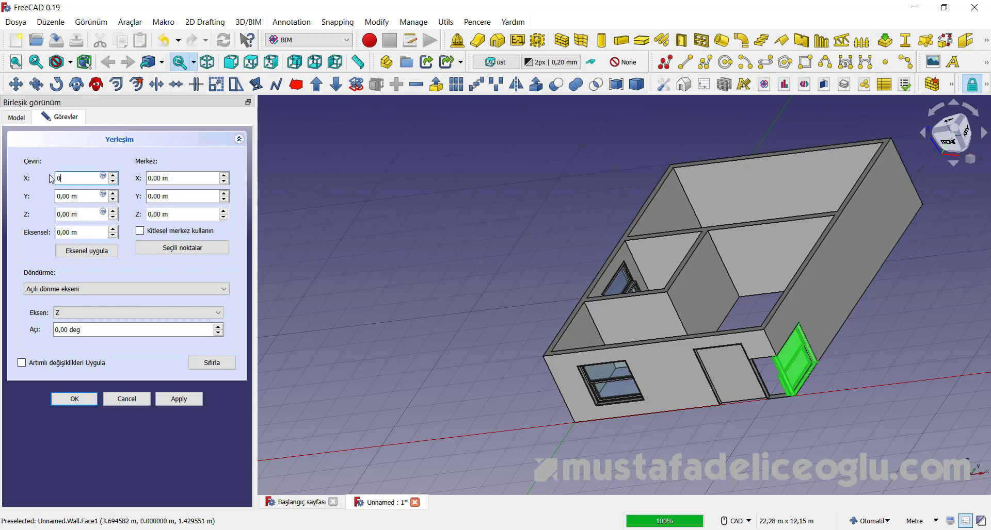
key(Tab)
text(1)
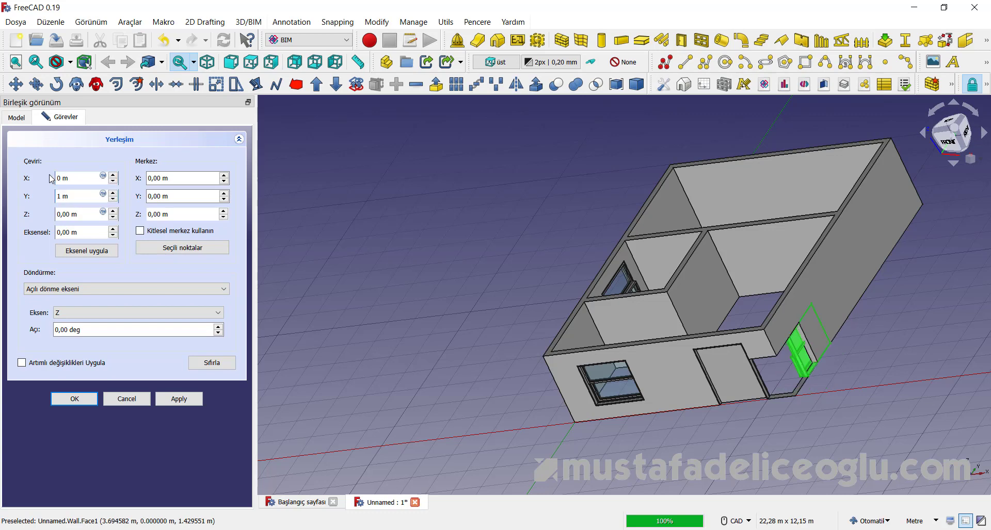
text(2)
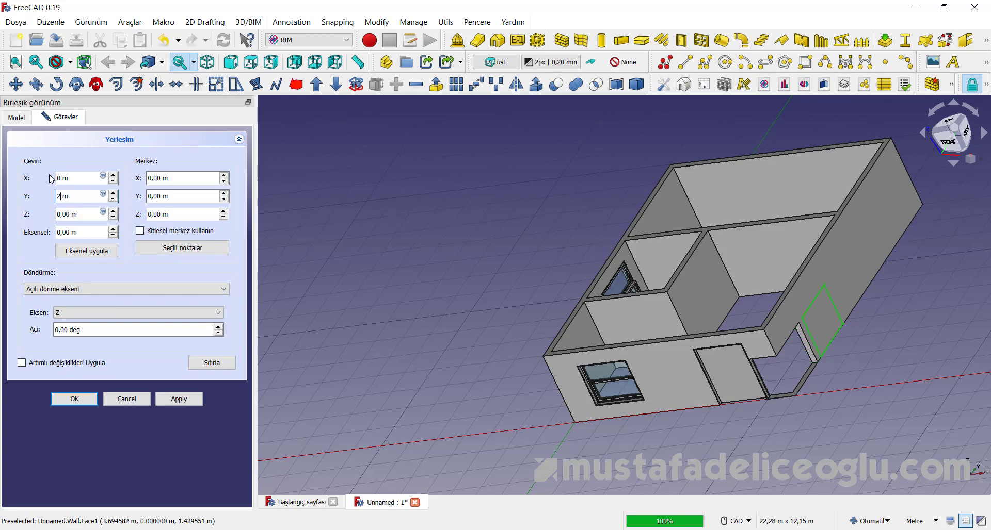
text(,5)
click(83, 215)
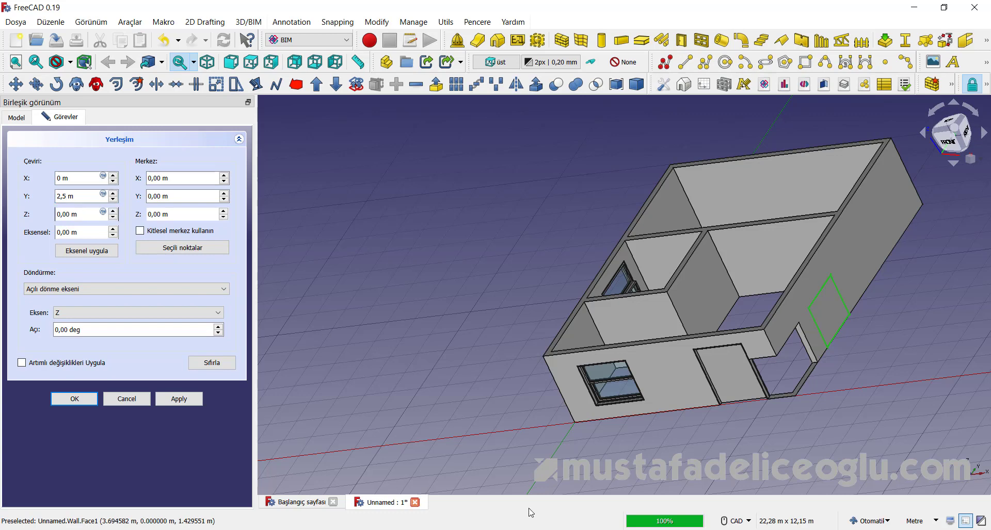
drag(79, 215, 45, 215)
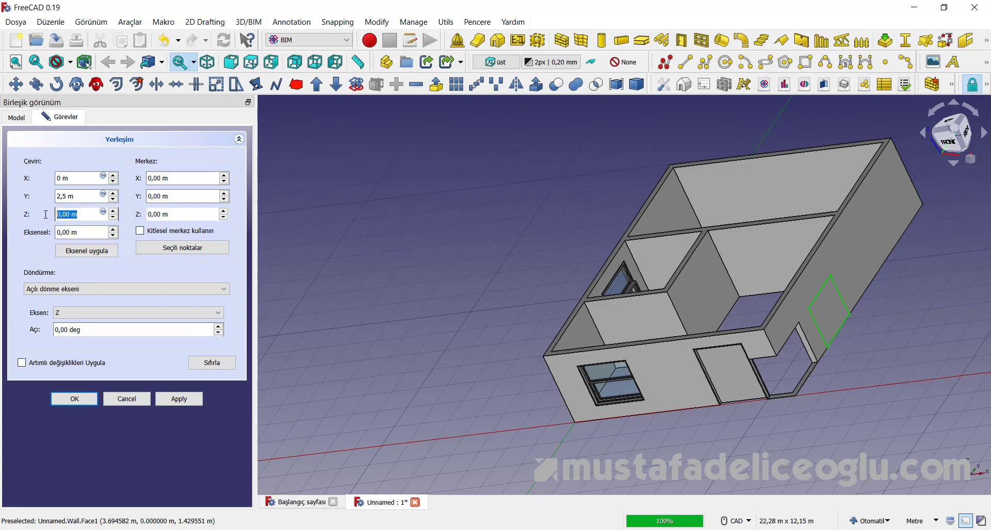
text(0,5)
click(178, 398)
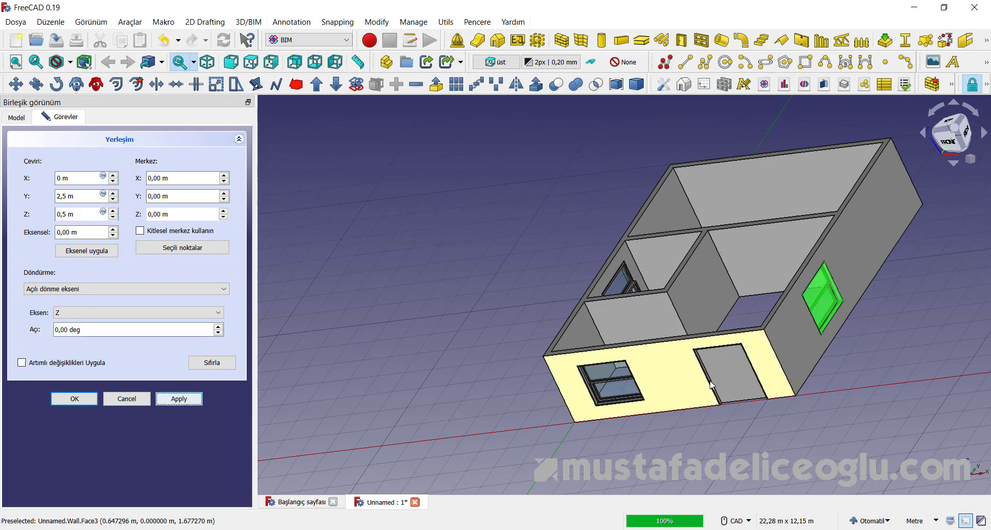
Step: Close the placement editor and reframe the house in the view
scroll(640, 389, down, 2)
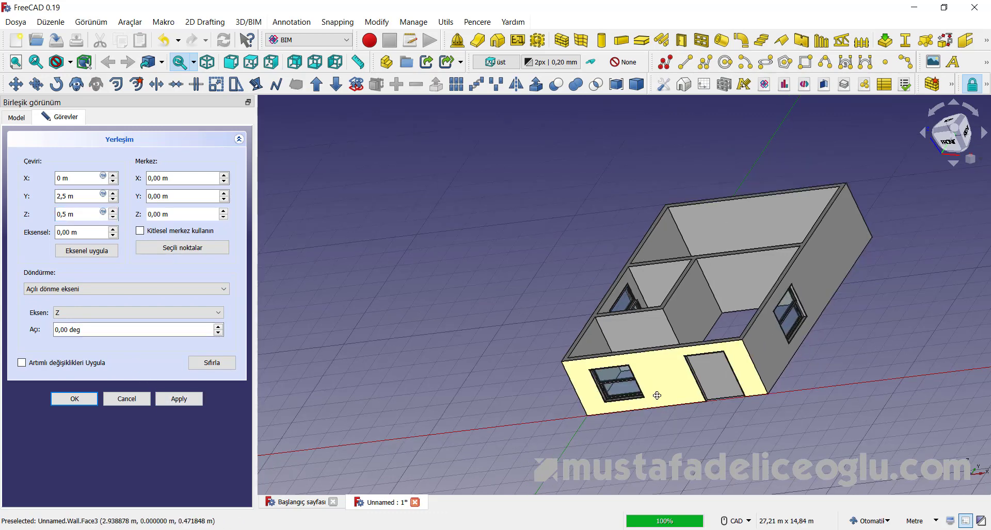
mouse_move(657, 395)
middle_down()
mouse_move(655, 184)
mouse_move(722, 217)
middle_up()
scroll(782, 240, up, 5)
scroll(549, 334, down, 4)
key(Escape)
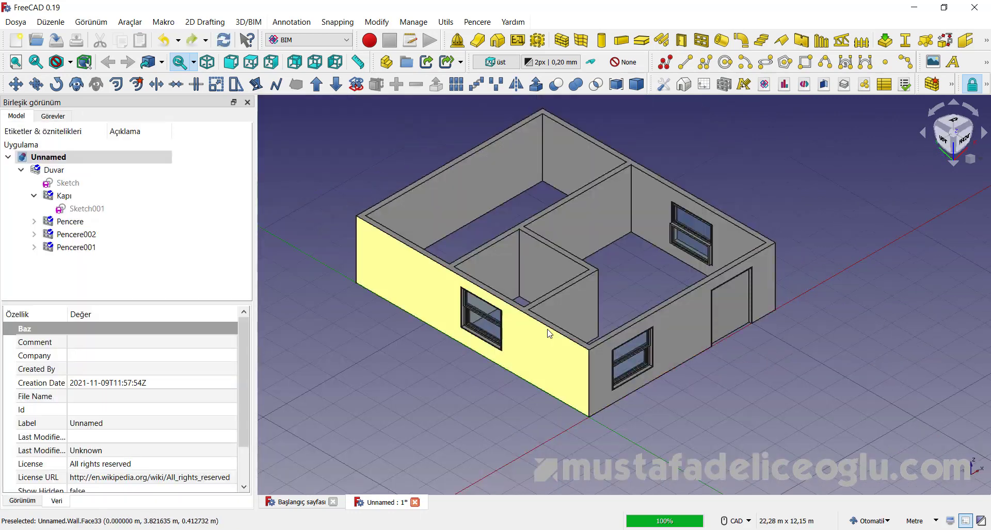
middle_drag(501, 330, 559, 351)
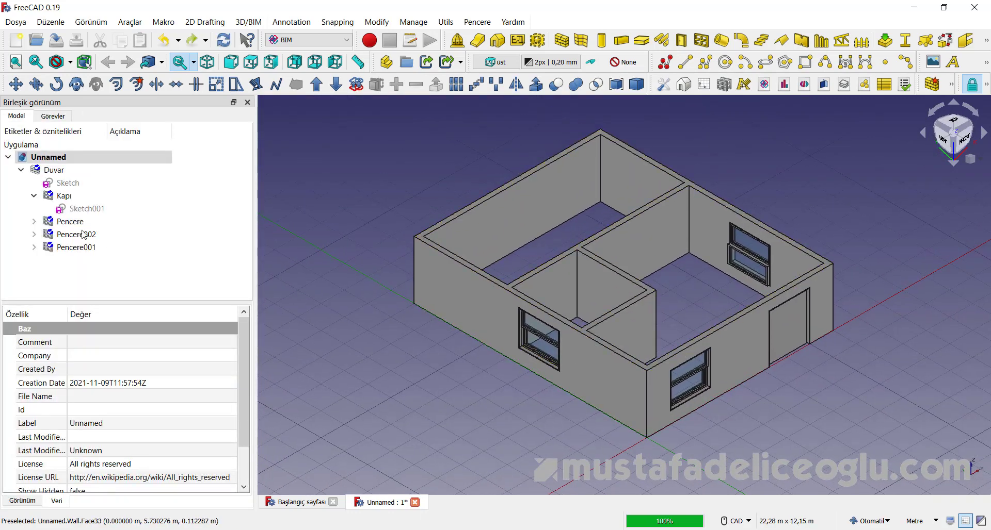
Step: Start a Sliding 2-pane window sized 2,50 m wide by 2,00 m high
click(52, 158)
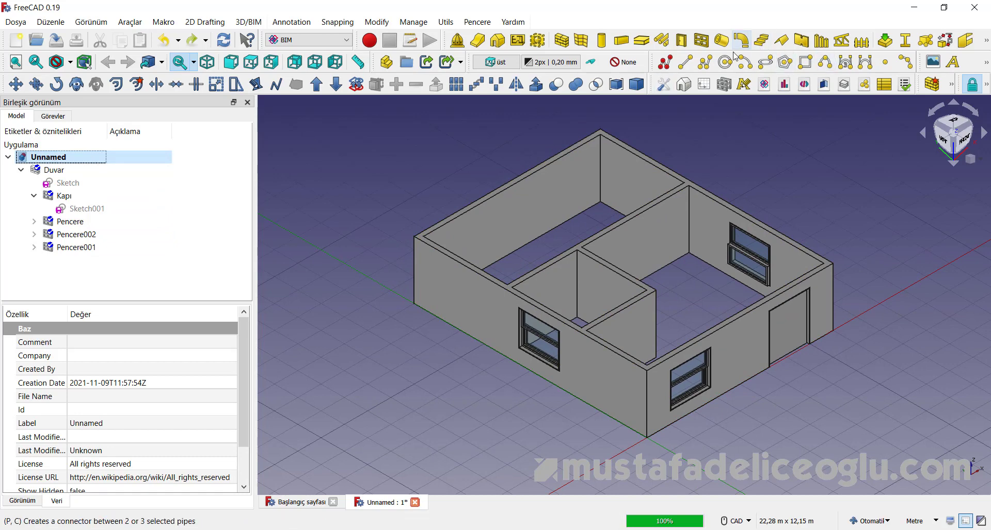
click(701, 41)
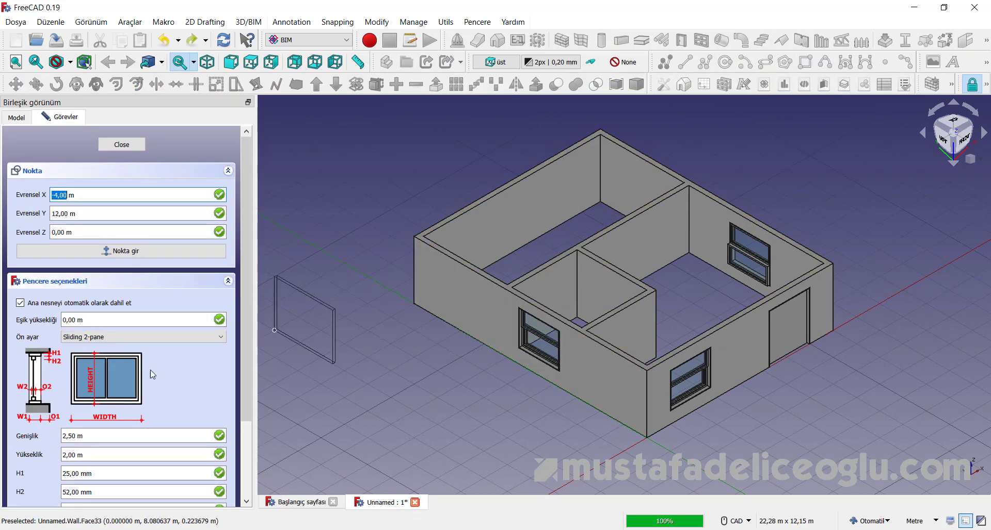
click(99, 338)
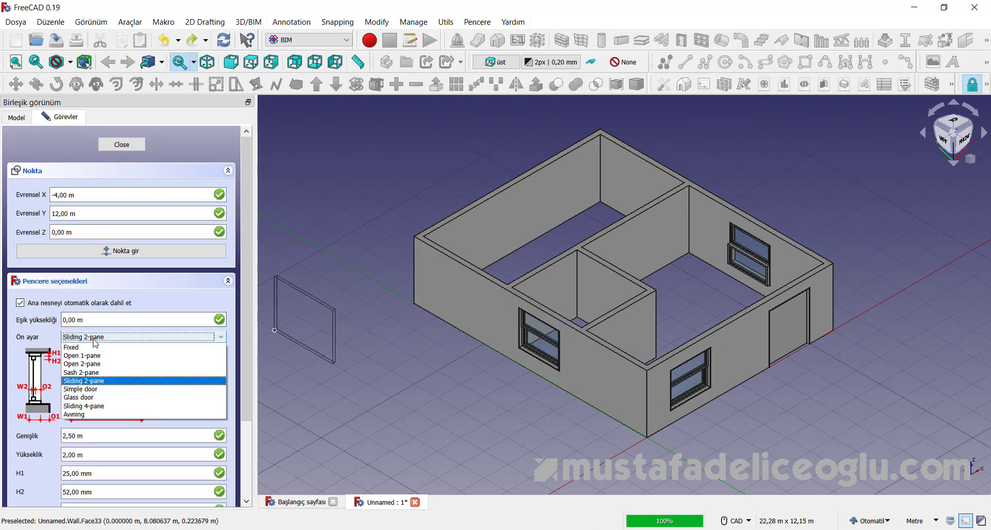
click(98, 383)
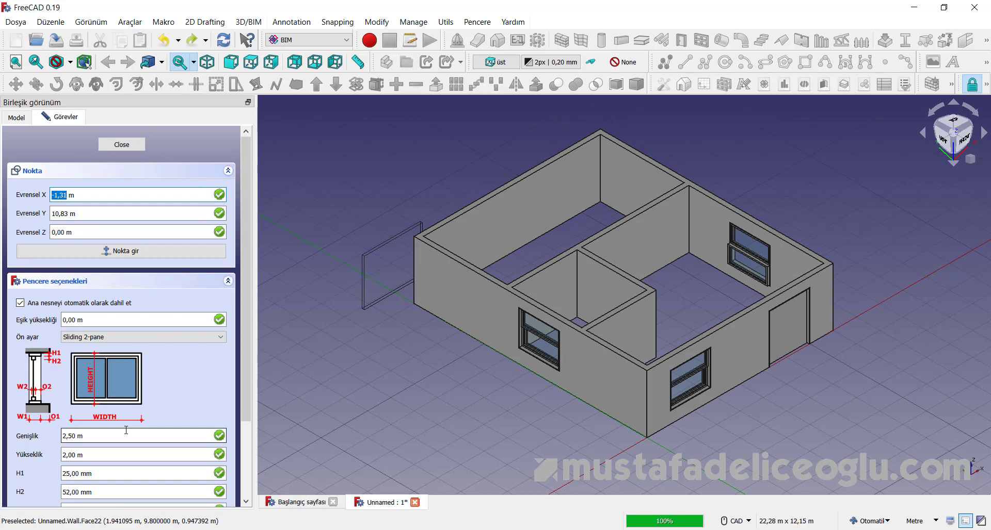
click(71, 436)
key(Tab)
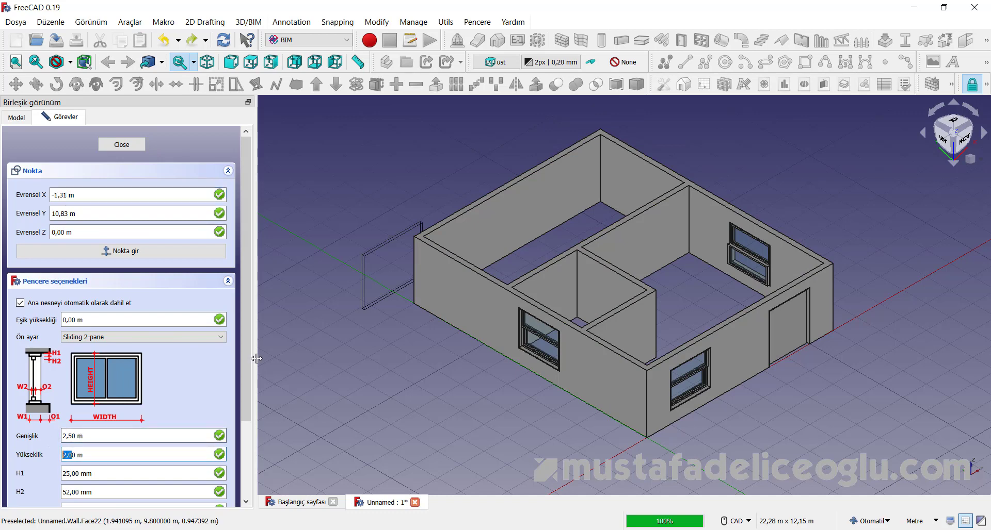
Step: Place the sliding window, Pencere003, at the corner of the long back wall
scroll(361, 393, down, 2)
scroll(392, 392, down, 2)
scroll(426, 383, down, 2)
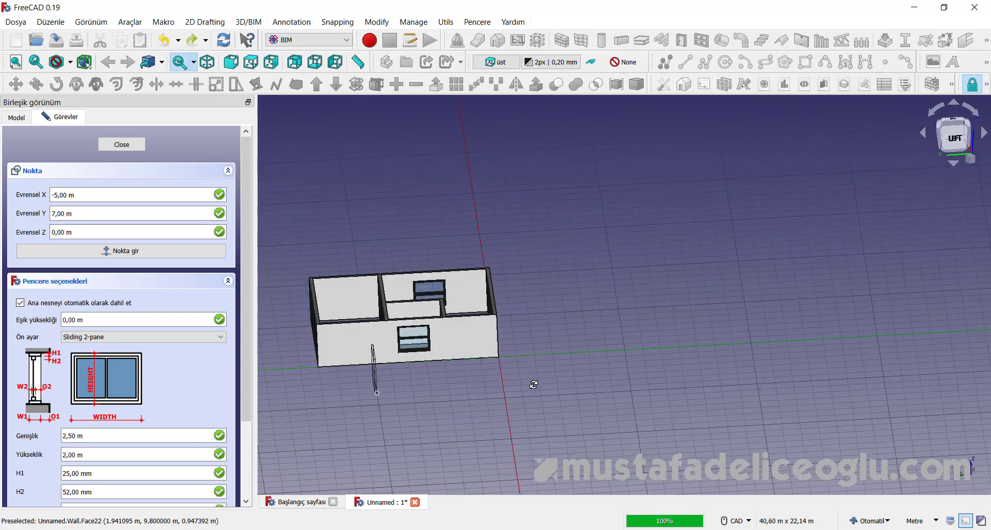
mouse_move(426, 384)
middle_down()
mouse_move(456, 328)
mouse_move(711, 365)
mouse_move(714, 353)
middle_up()
scroll(456, 328, up, 3)
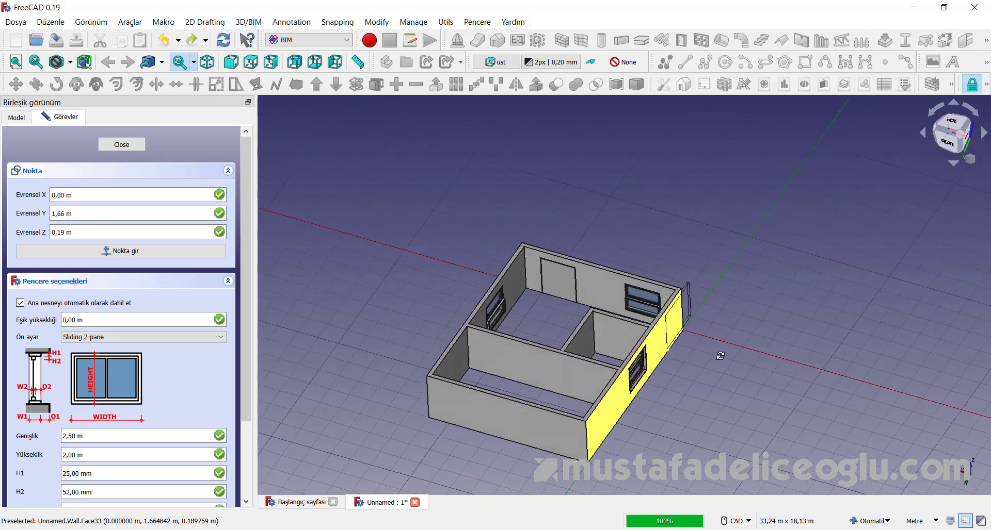
scroll(568, 330, down, 2)
scroll(475, 316, up, 3)
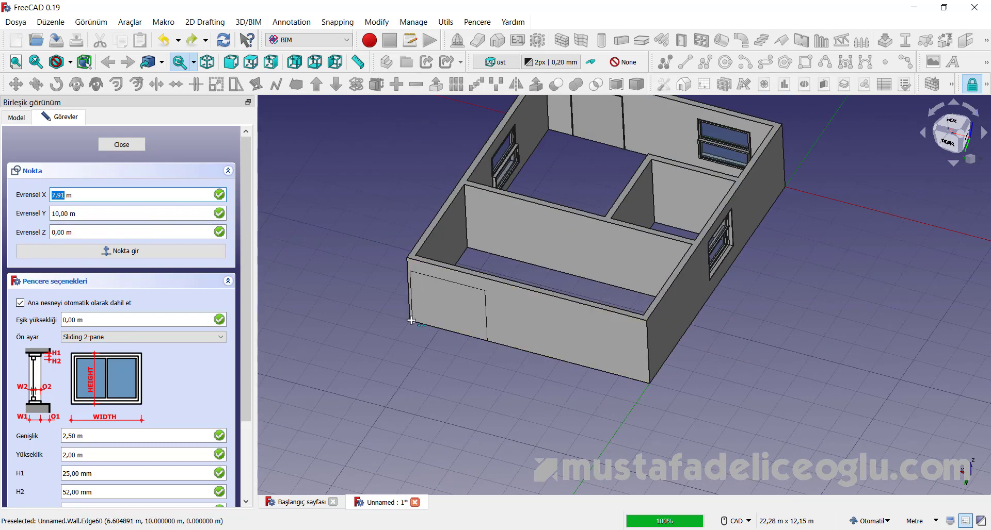
scroll(408, 321, up, 3)
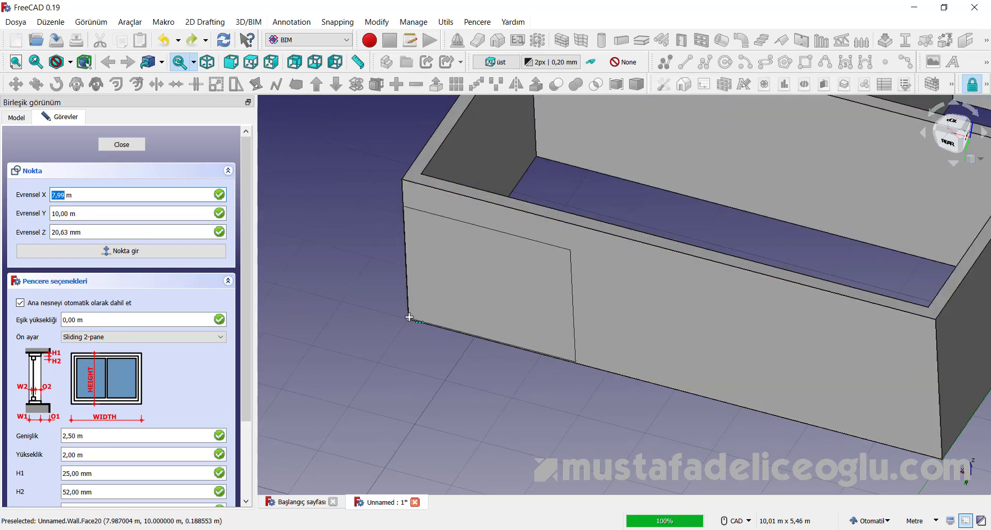
scroll(410, 318, up, 3)
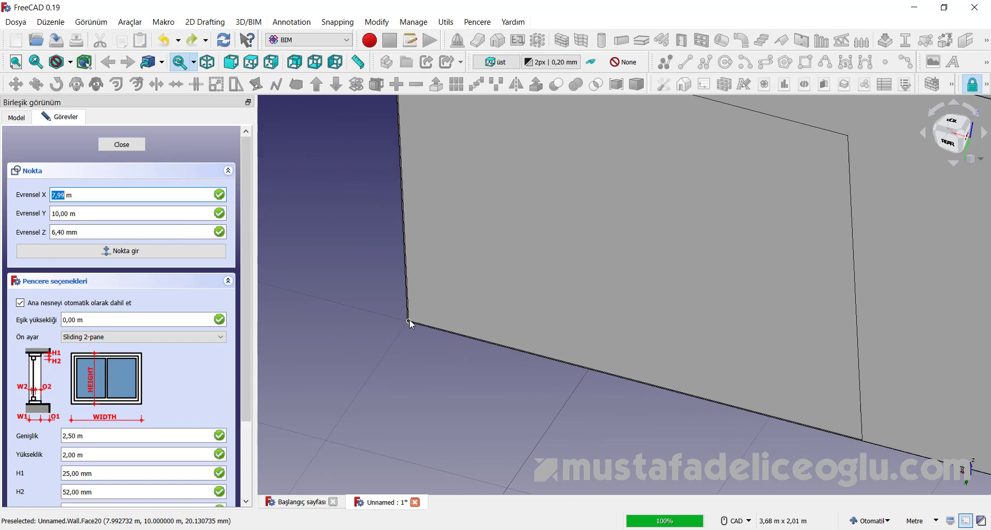
click(428, 351)
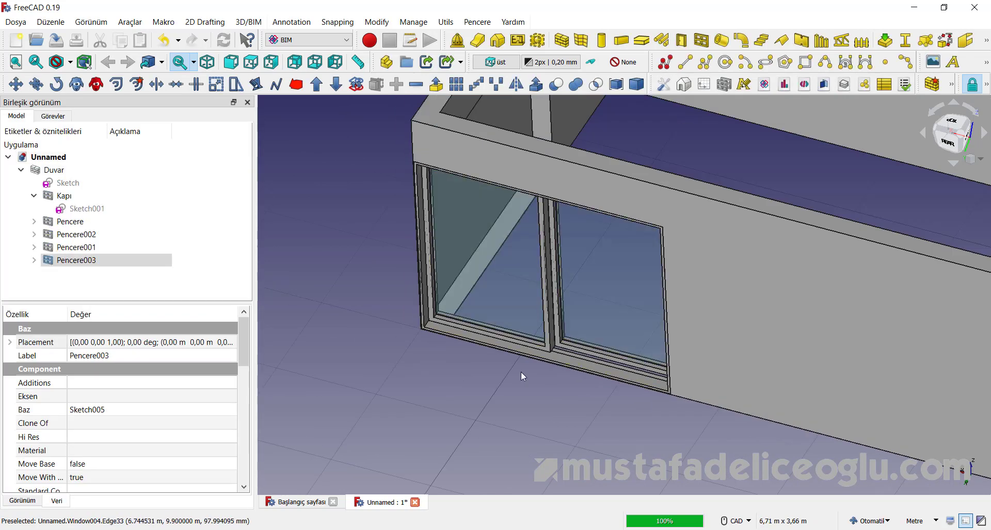
Step: Open the Placement editor for the new Pencere003 window
scroll(646, 387, up, 2)
scroll(681, 413, up, 1)
scroll(689, 407, down, 3)
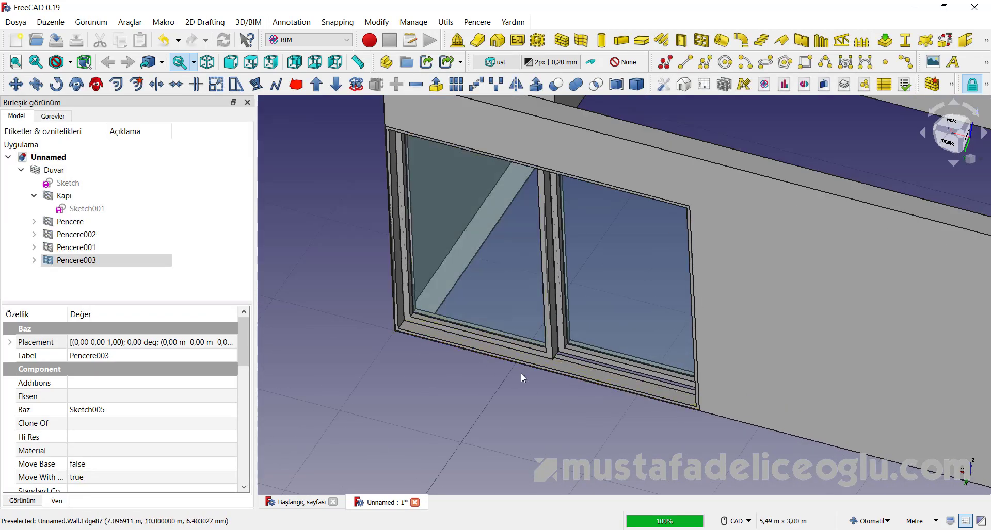
scroll(521, 373, down, 2)
click(212, 342)
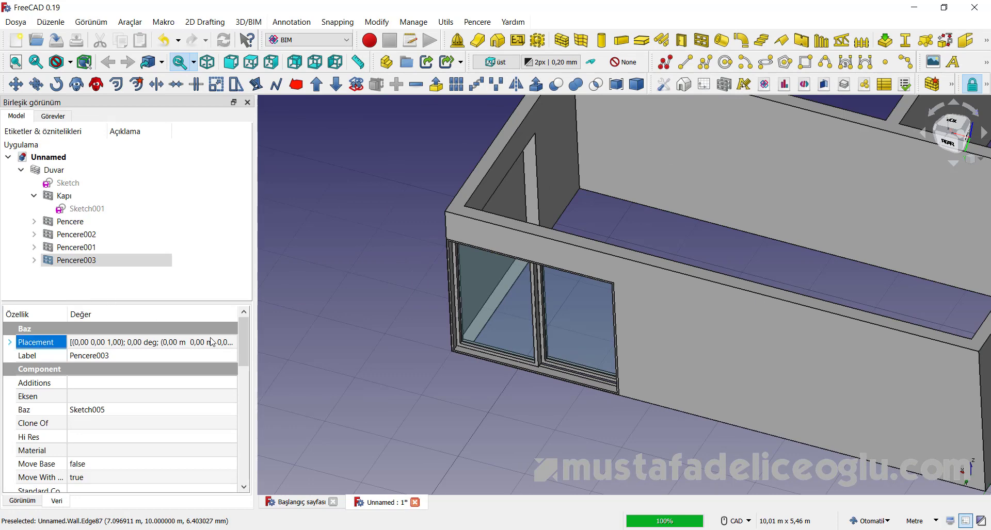
click(232, 342)
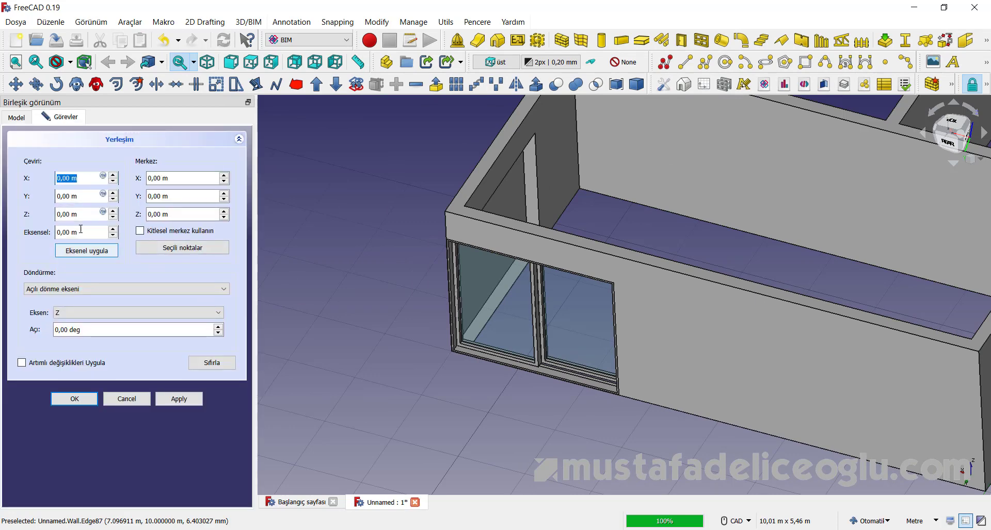
Step: Set Pencere003's translation to X −1 m and Z 0,2 m, apply and confirm
text(1)
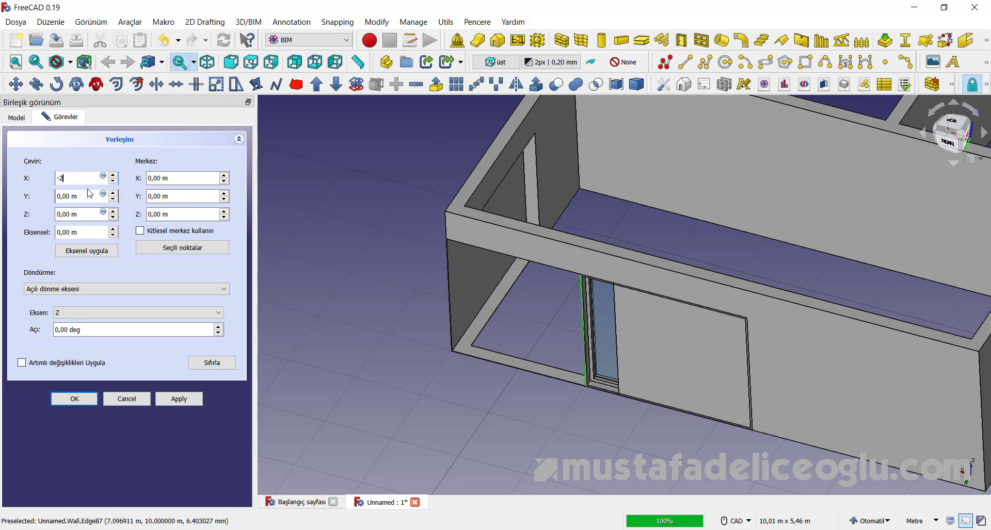
scroll(529, 326, down, 3)
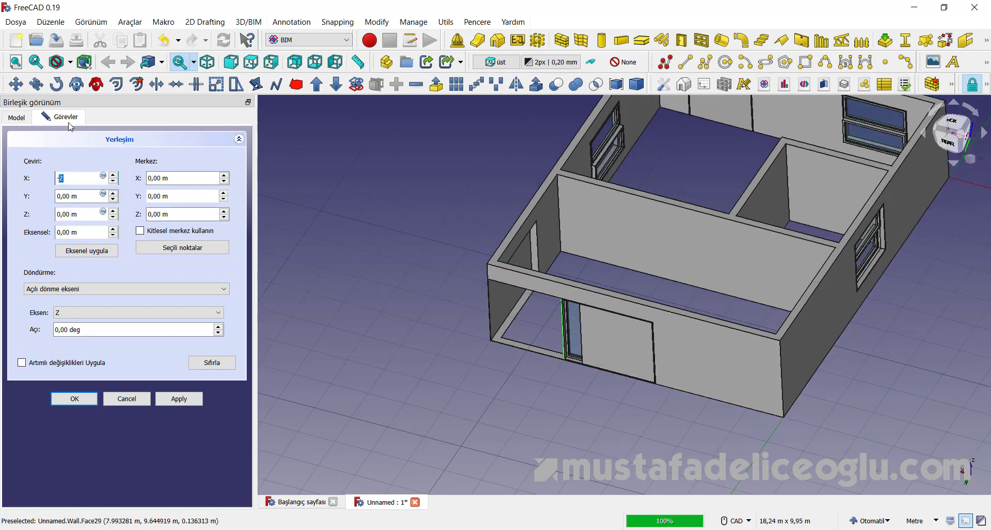
text(1)
scroll(523, 351, up, 2)
scroll(522, 354, up, 2)
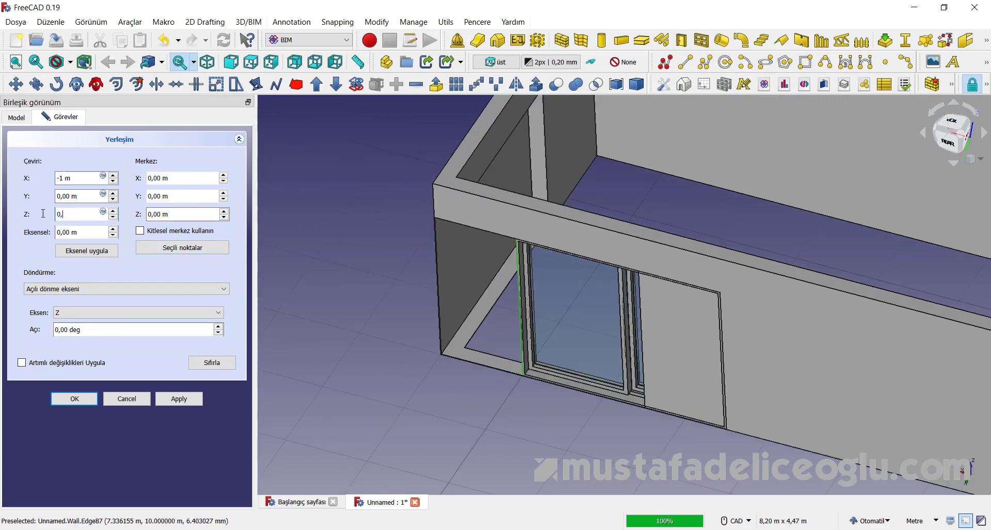
text(5)
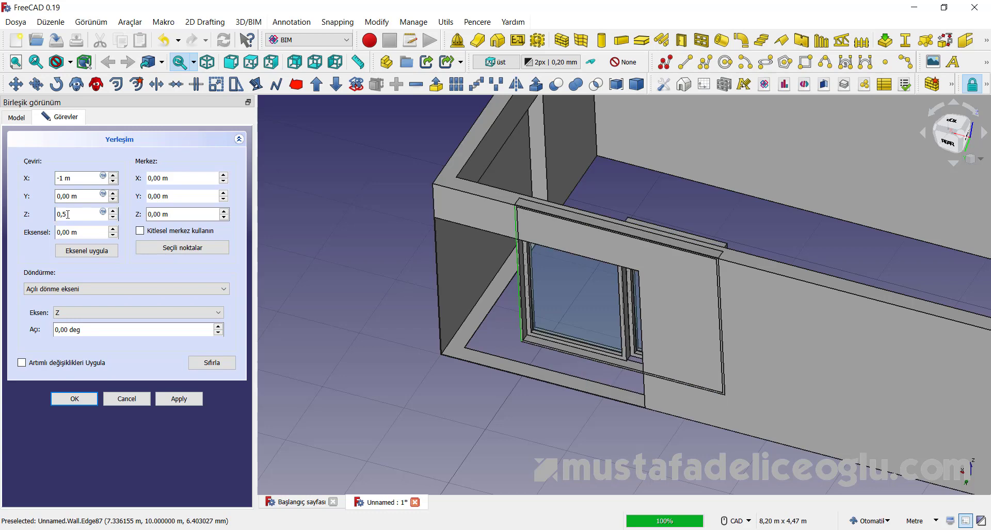
text(0,)
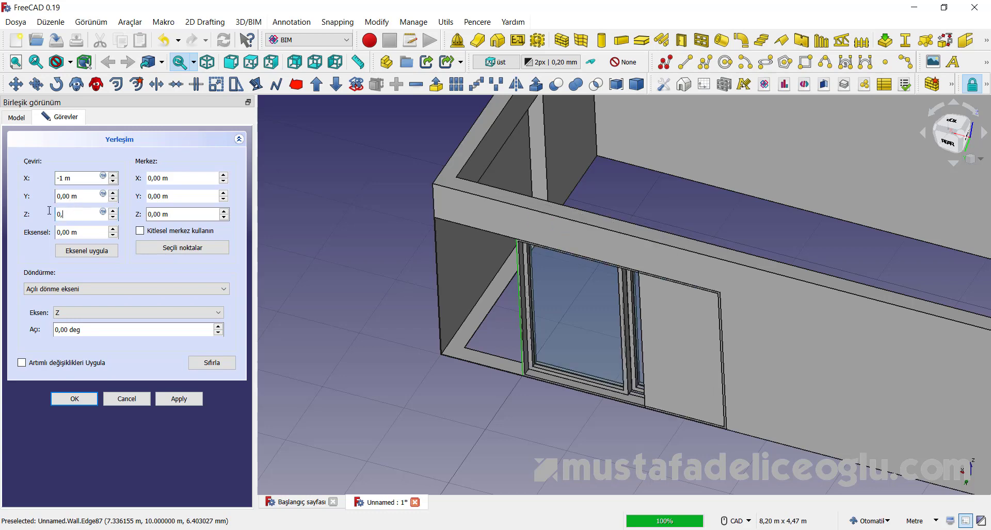
text(2)
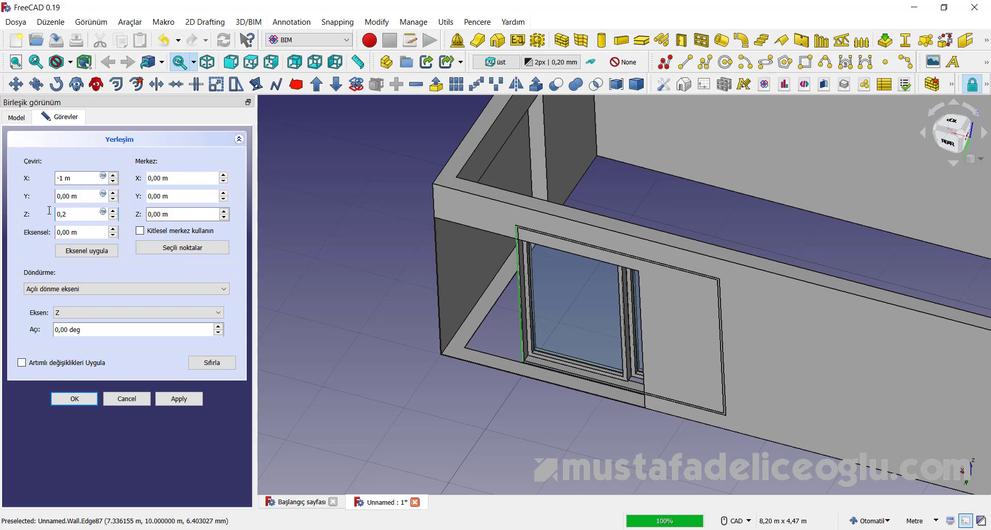
scroll(534, 293, down, 5)
mouse_move(534, 293)
middle_down()
mouse_move(563, 261)
mouse_move(560, 289)
middle_up()
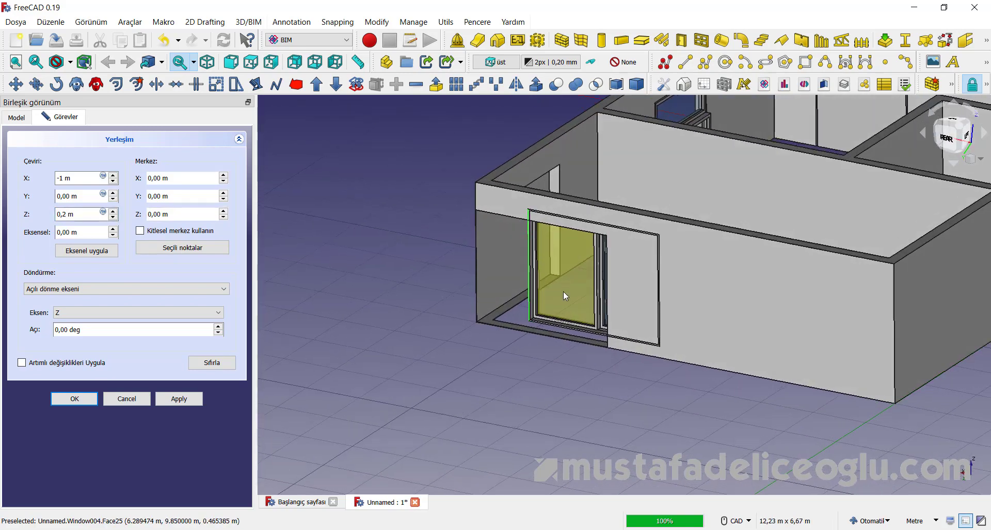
click(175, 404)
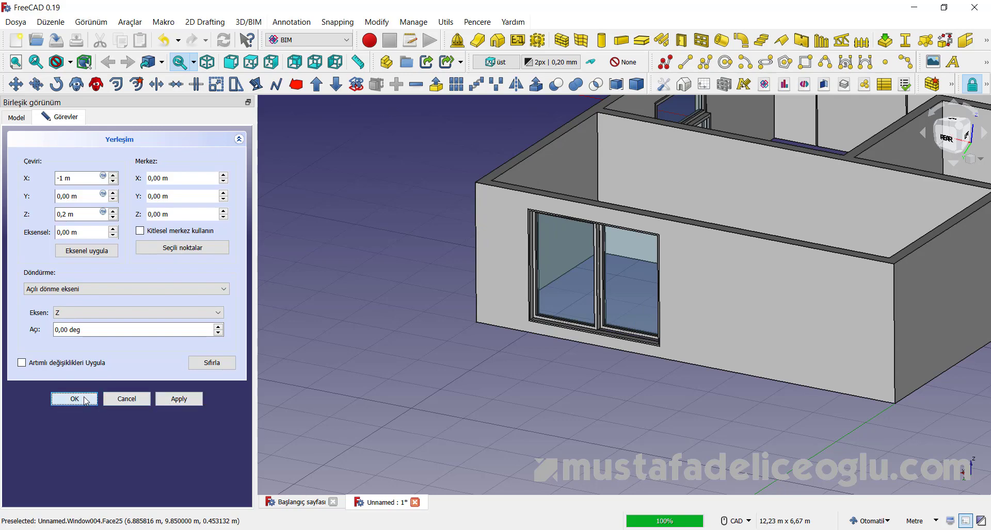
click(75, 399)
Step: Check Pencere003 in the model view, then select the Unnamed document
mouse_move(594, 335)
middle_down()
mouse_move(630, 320)
mouse_move(654, 292)
mouse_move(708, 325)
mouse_move(648, 367)
mouse_move(609, 364)
middle_up()
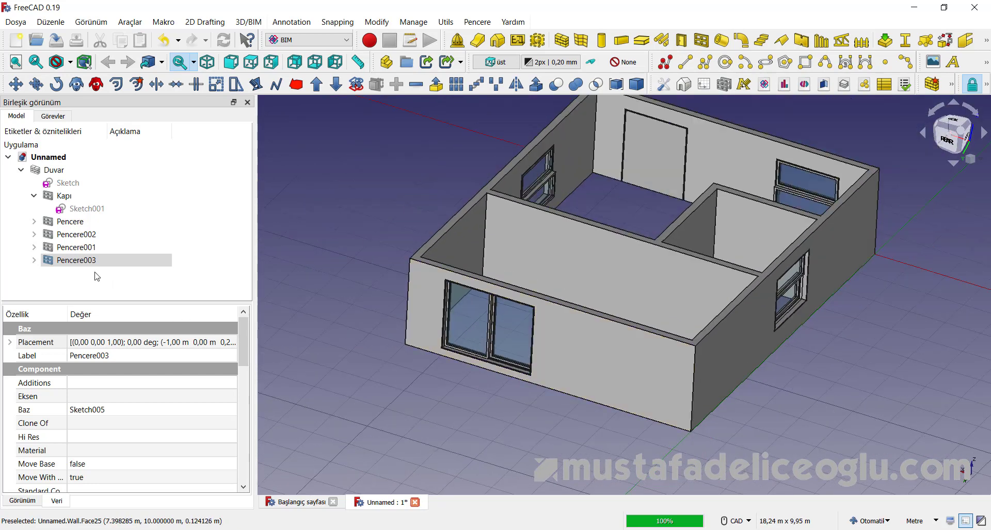
click(75, 260)
middle_drag(654, 451, 611, 447)
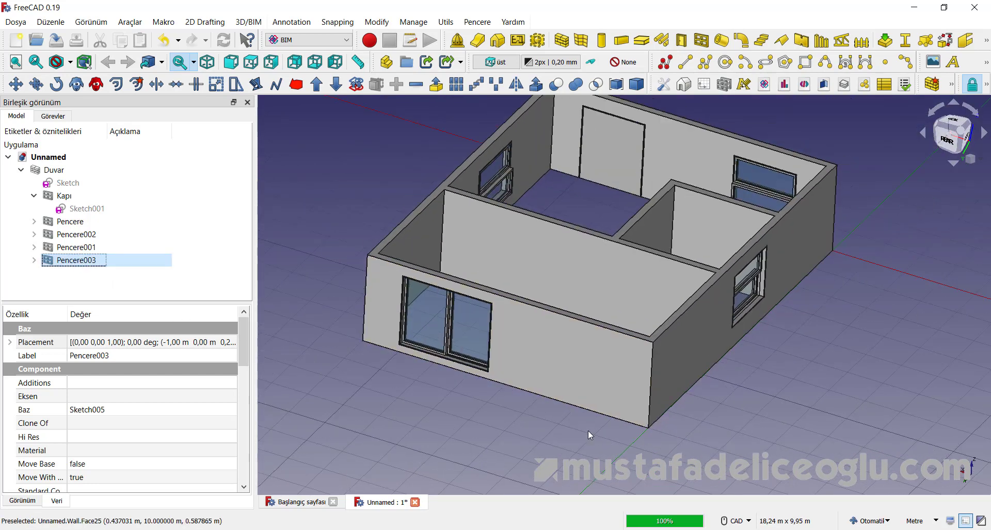
scroll(587, 431, down, 2)
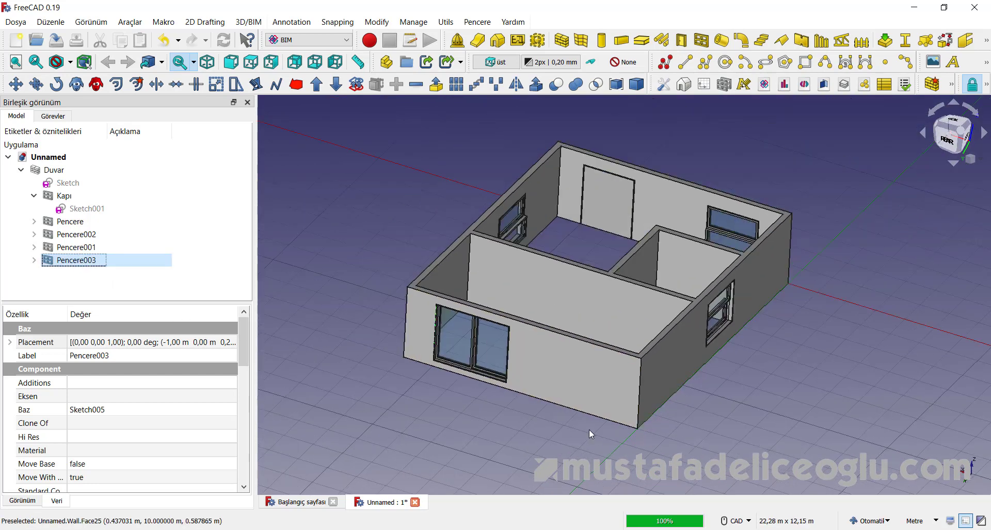
click(49, 158)
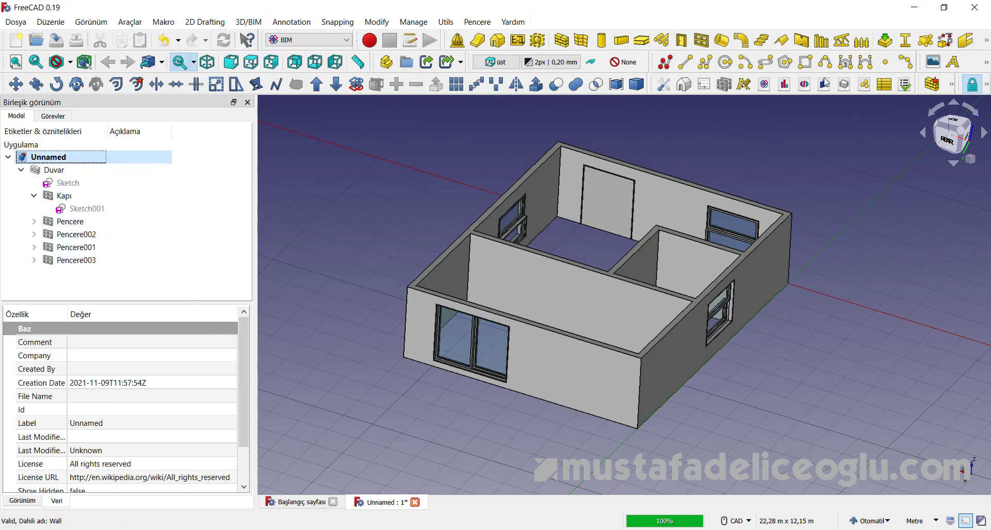
Step: Place a 1 m × 1 m Open 1-pane window, Pencere004, on the right outer wall
click(701, 41)
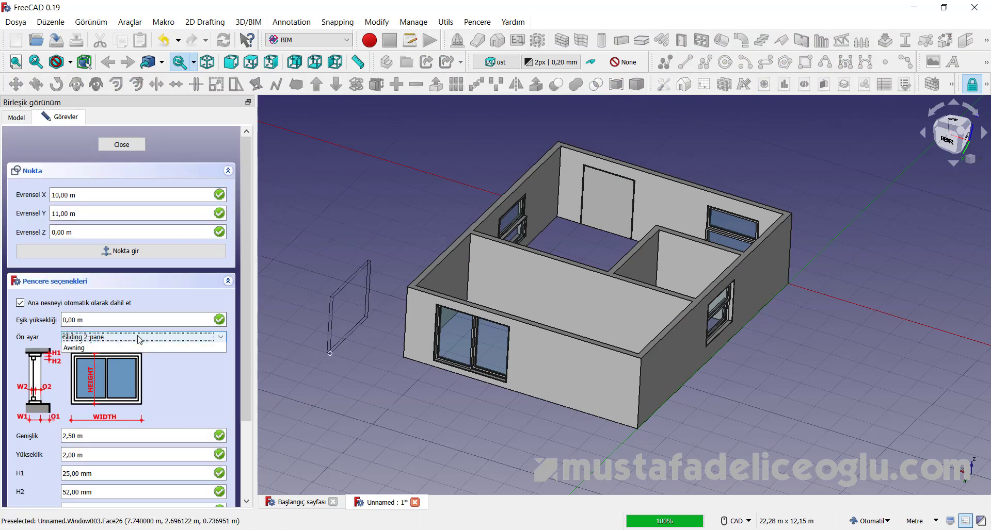
click(139, 338)
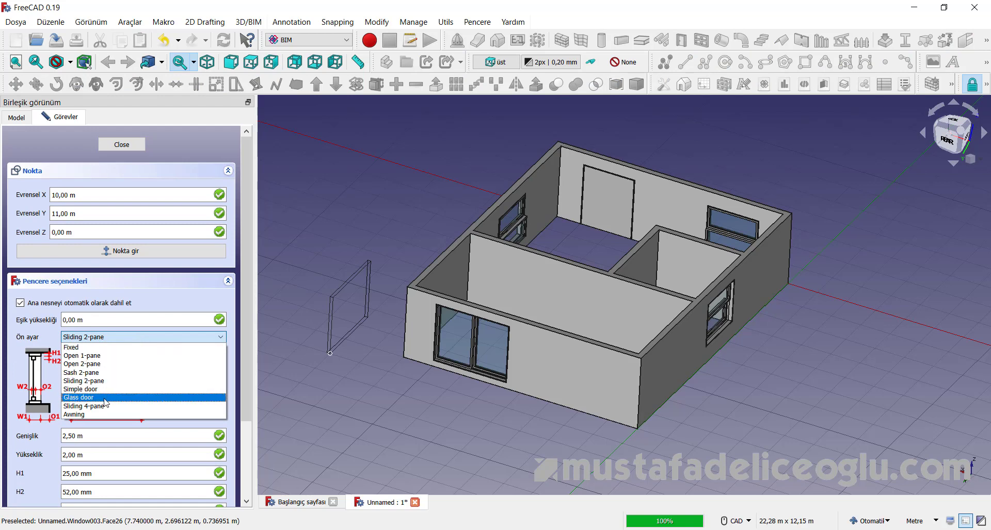
click(95, 356)
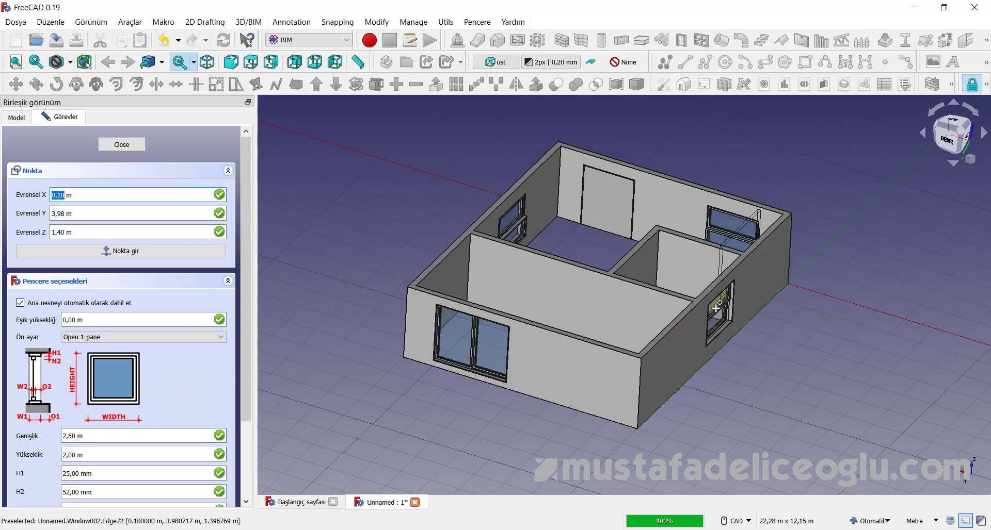
click(76, 437)
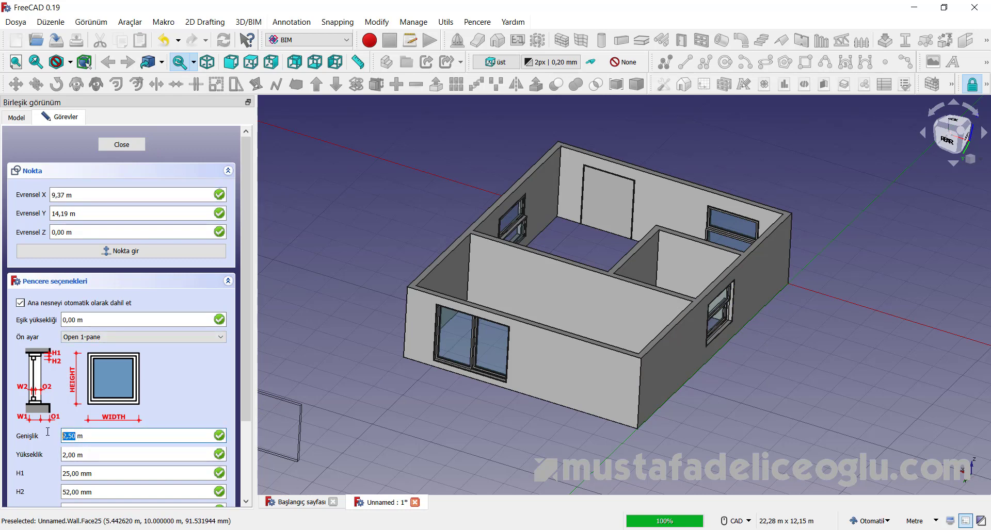
text(1)
key(Tab)
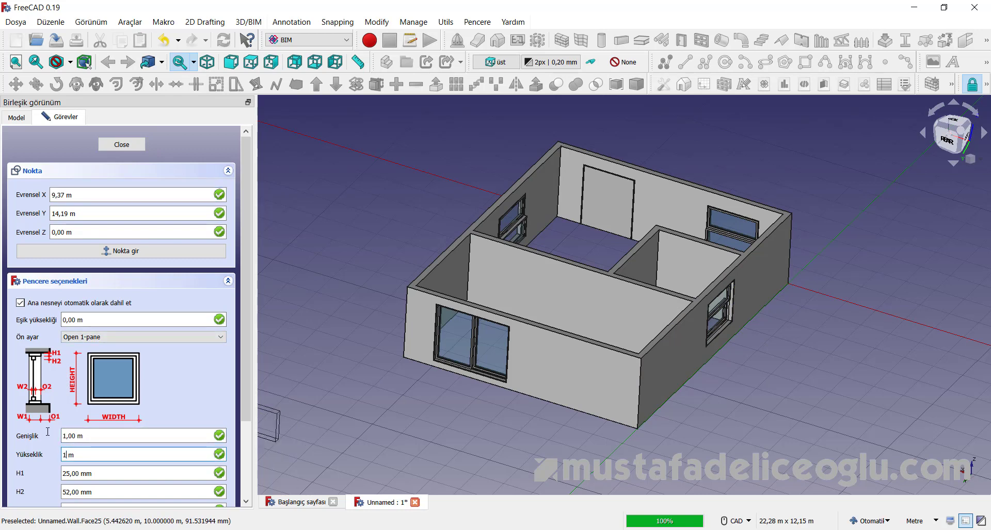
scroll(676, 354, up, 3)
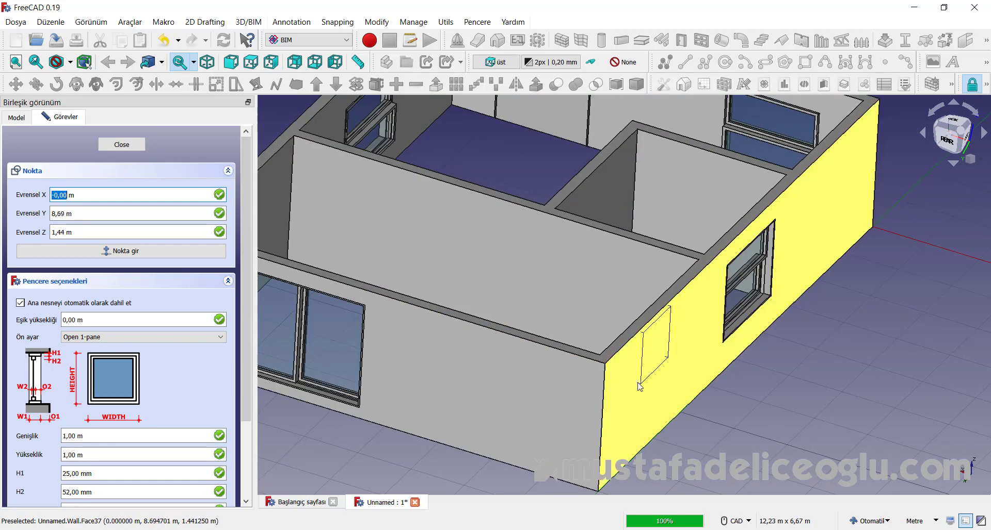
click(640, 386)
scroll(642, 382, down, 5)
mouse_move(642, 382)
middle_down()
mouse_move(546, 346)
mouse_move(732, 386)
middle_up()
Step: Select Pencere001 on the outer wall and delete it, leaving its Sketch003 behind
scroll(732, 386, up, 3)
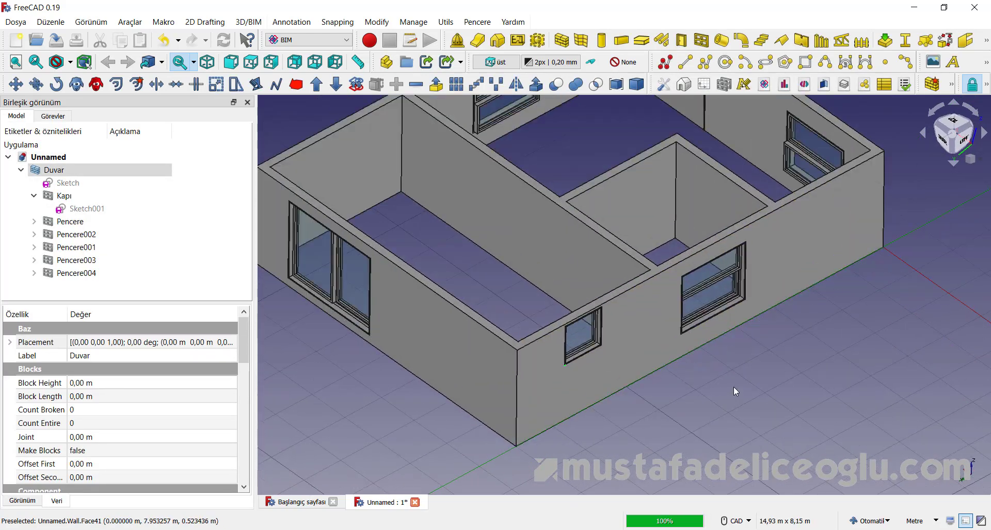
scroll(738, 292, up, 3)
scroll(738, 293, up, 3)
scroll(714, 308, down, 3)
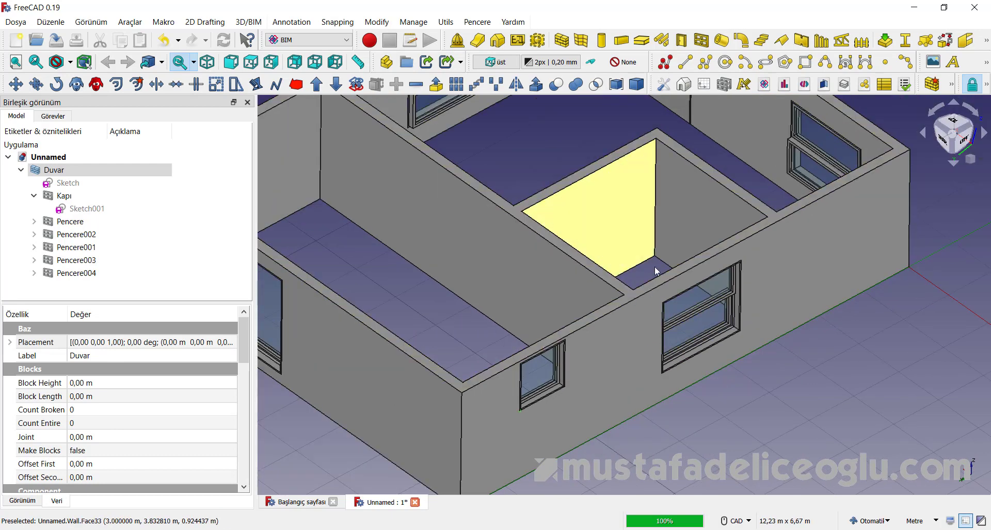
click(711, 292)
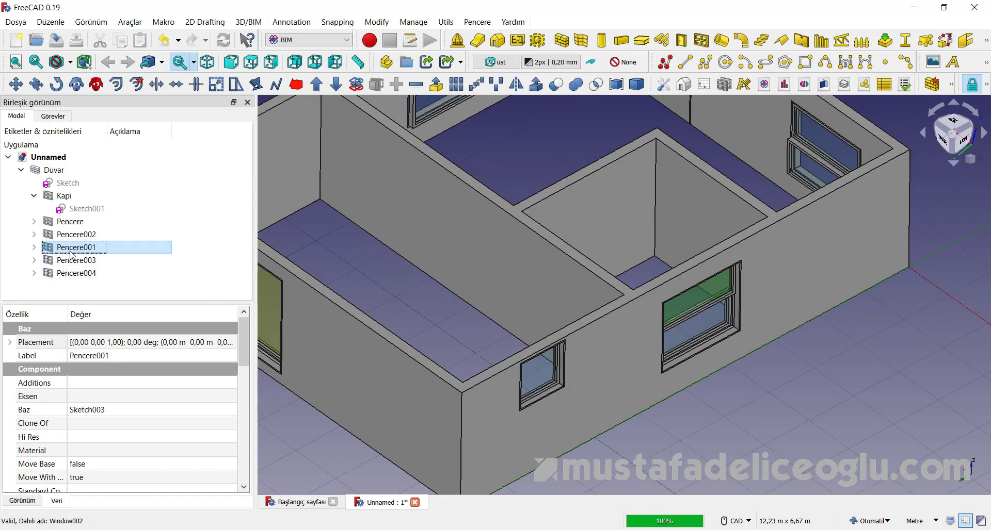
key(Delete)
scroll(717, 321, down, 3)
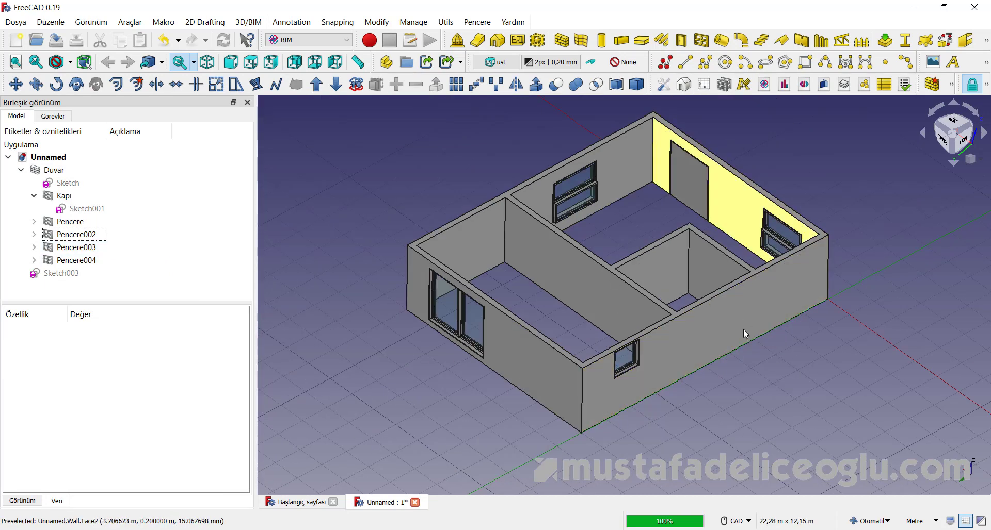
key(Home)
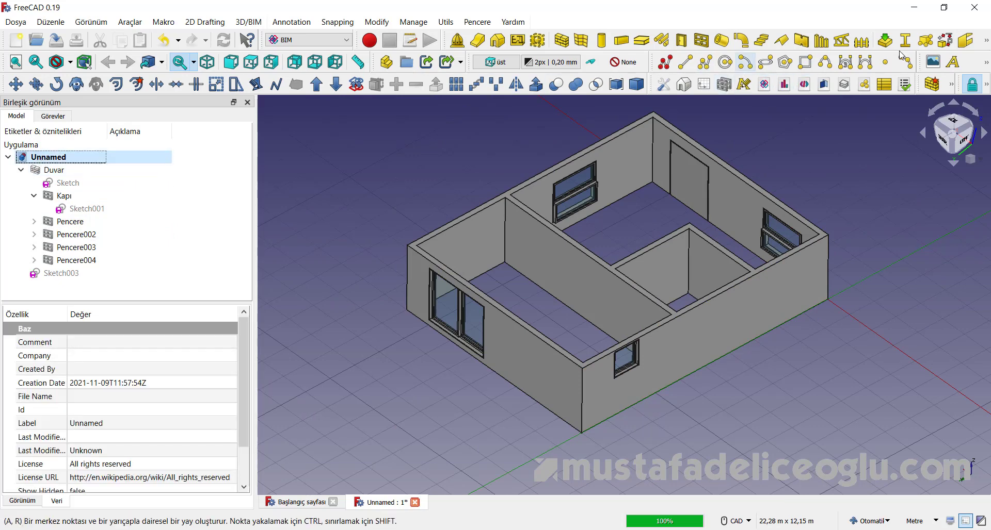
Step: Place a 1,00 m × 0,50 m window high on the outer side wall as Pencere005
click(700, 40)
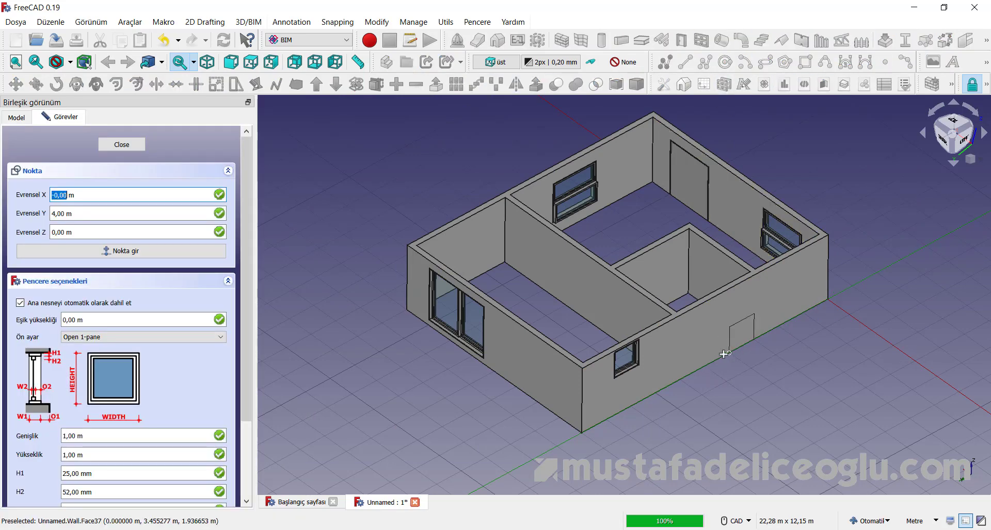
scroll(706, 356, up, 5)
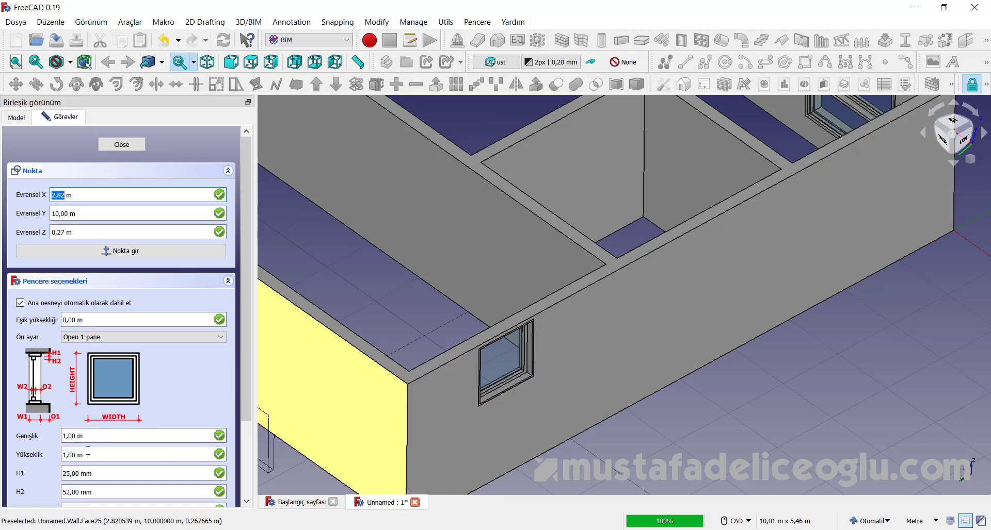
drag(77, 456, 57, 457)
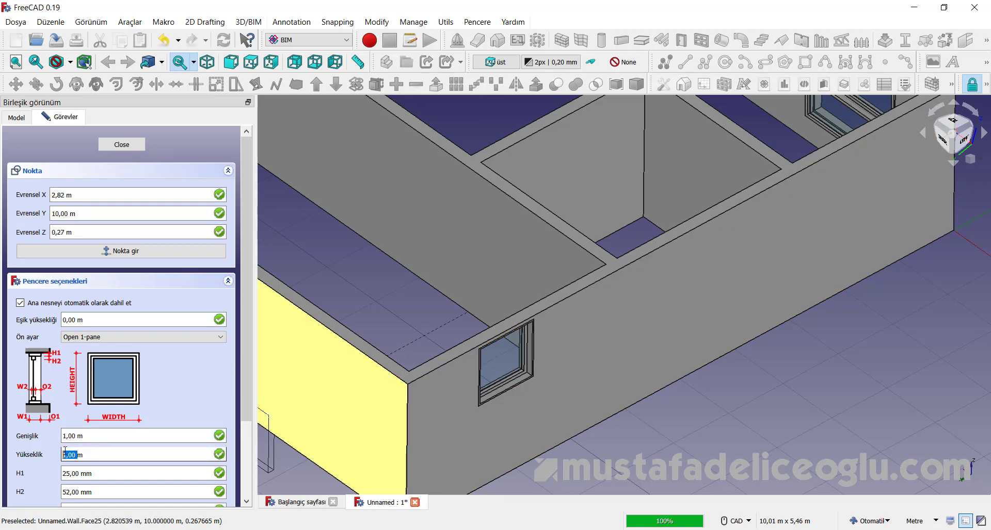
text(6,5m)
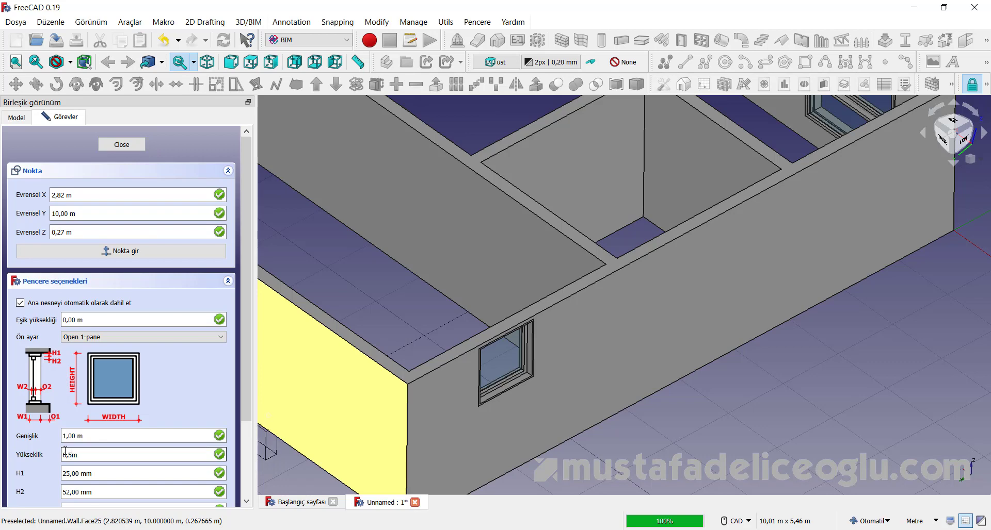
key(Return)
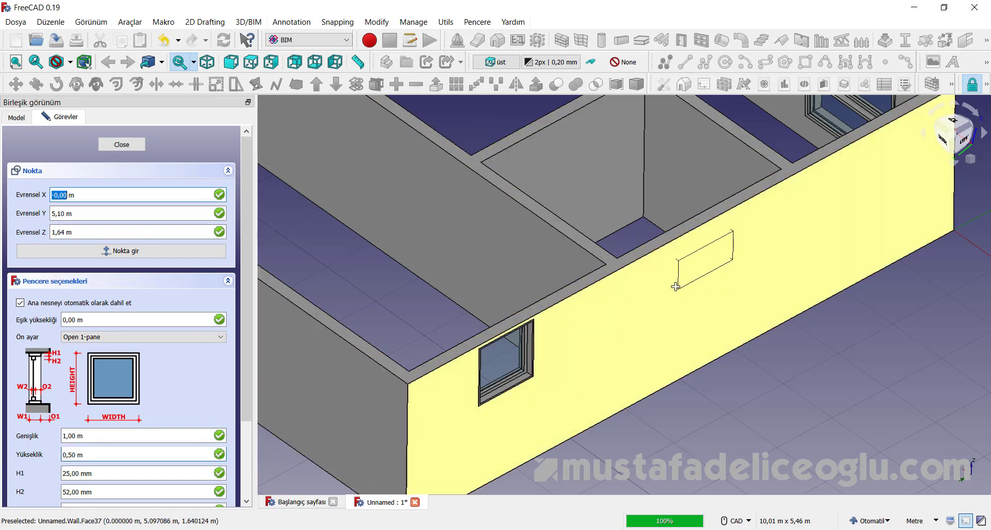
scroll(674, 283, up, 1)
scroll(671, 276, up, 1)
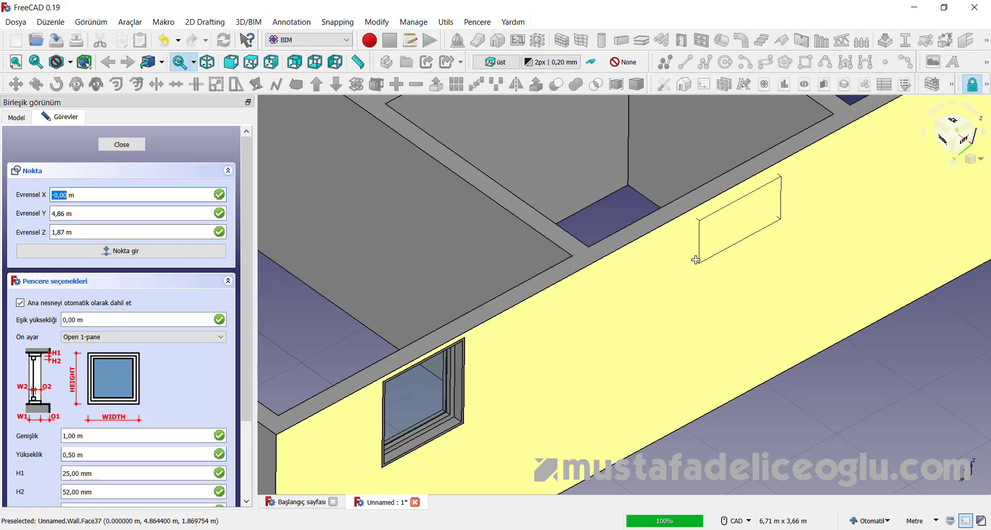
click(698, 264)
scroll(622, 305, down, 3)
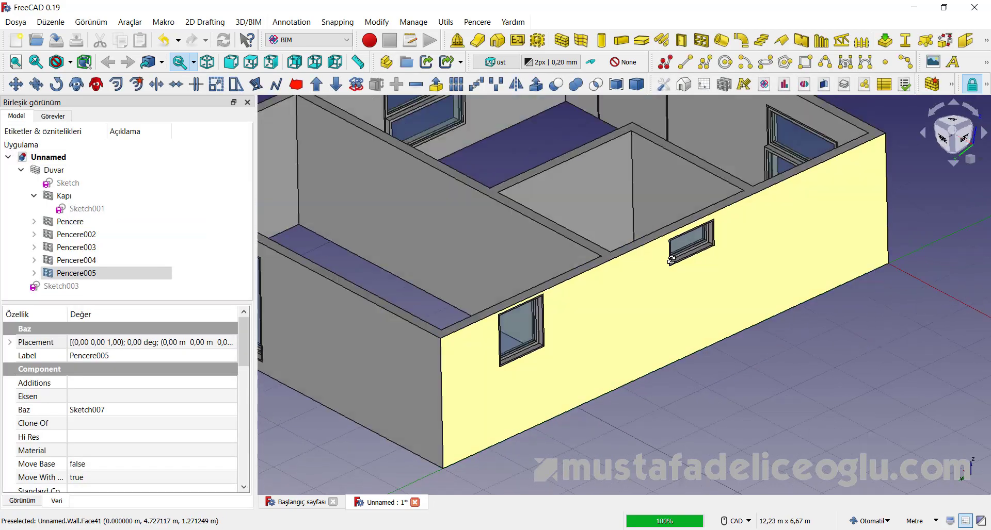
mouse_move(622, 304)
middle_down()
mouse_move(641, 238)
mouse_move(705, 363)
middle_up()
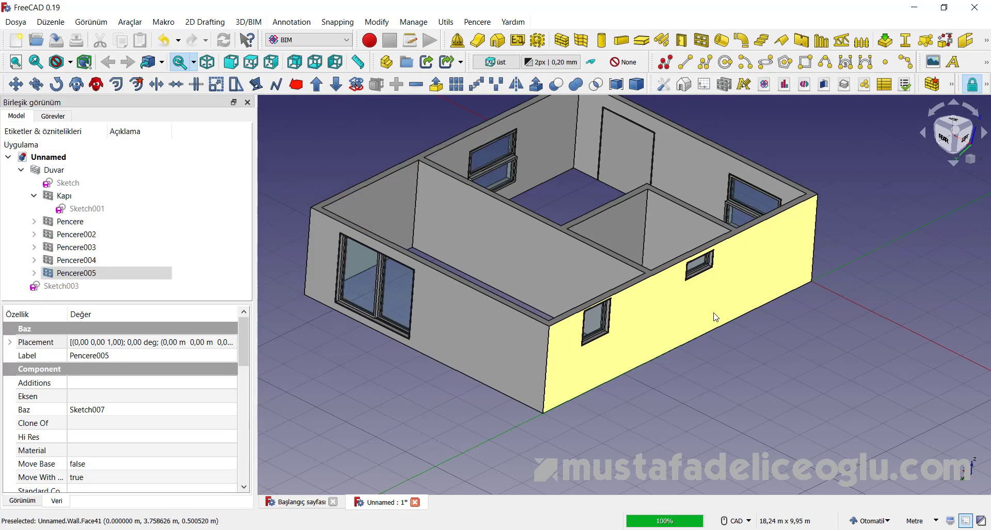
scroll(703, 358, down, 3)
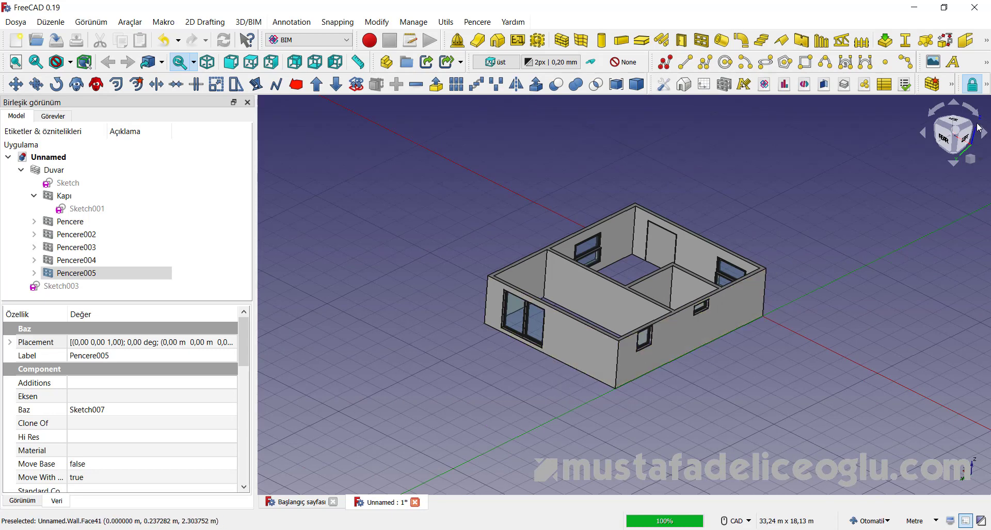
drag(957, 135, 958, 136)
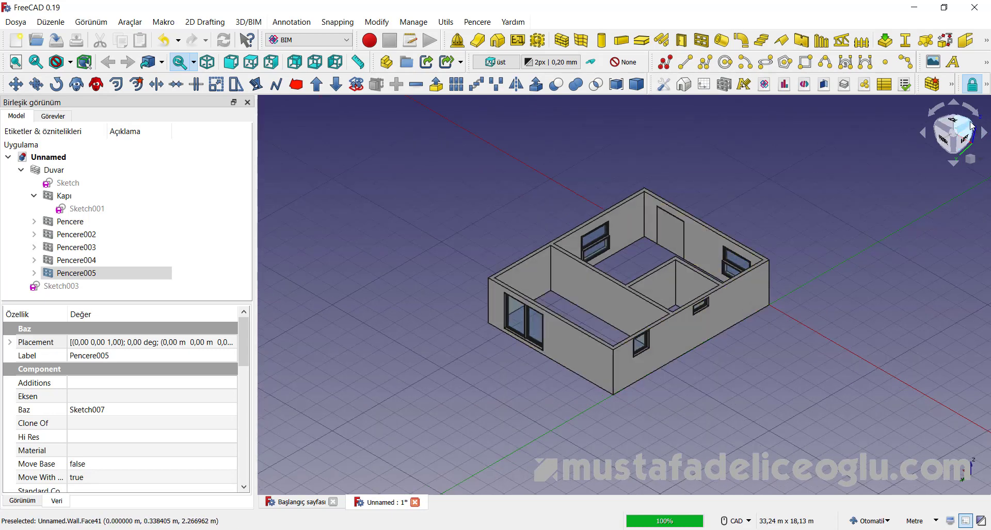
click(950, 127)
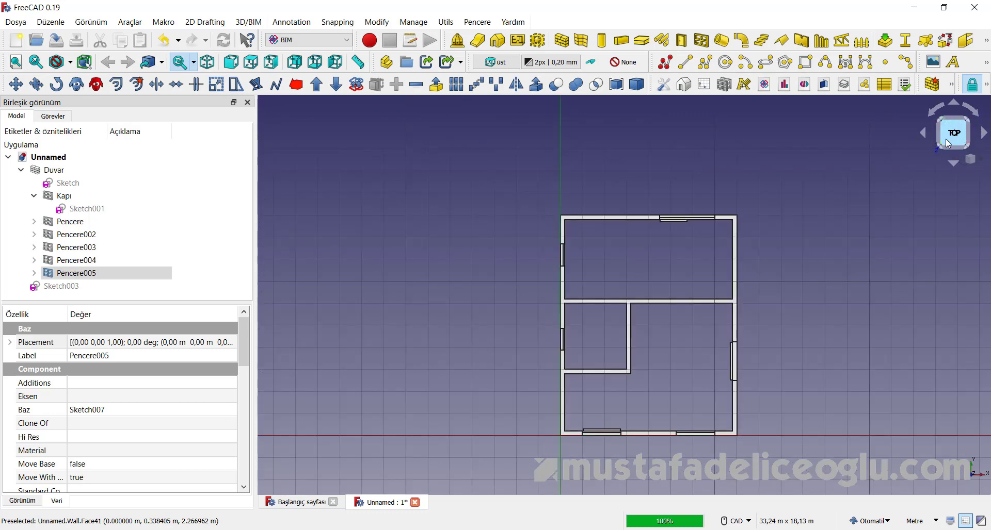
click(940, 119)
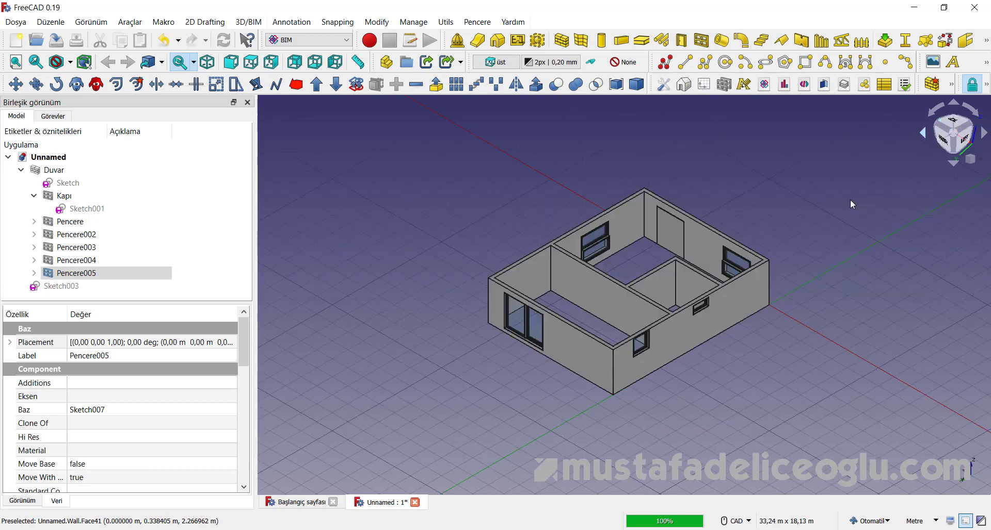
click(970, 127)
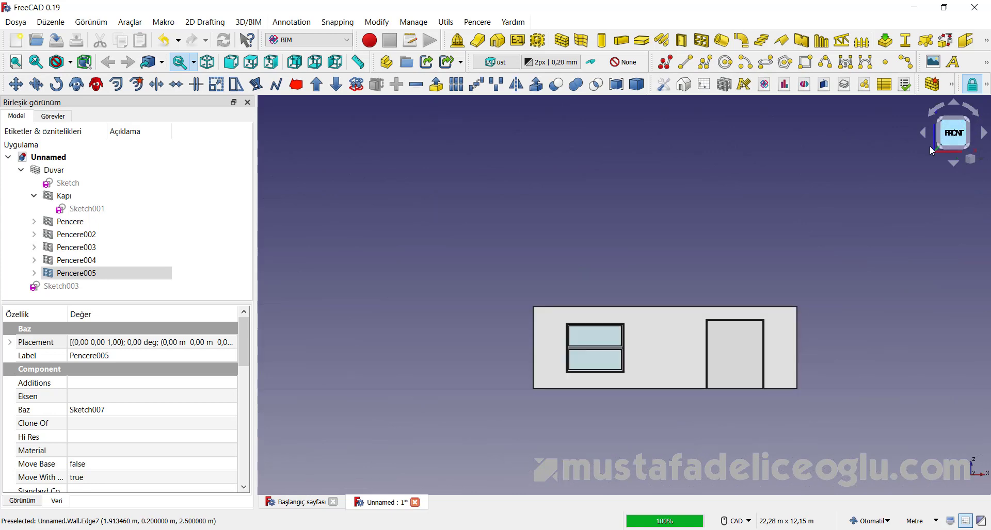
scroll(627, 313, down, 2)
mouse_move(720, 303)
middle_down()
mouse_move(596, 278)
mouse_move(633, 330)
middle_up()
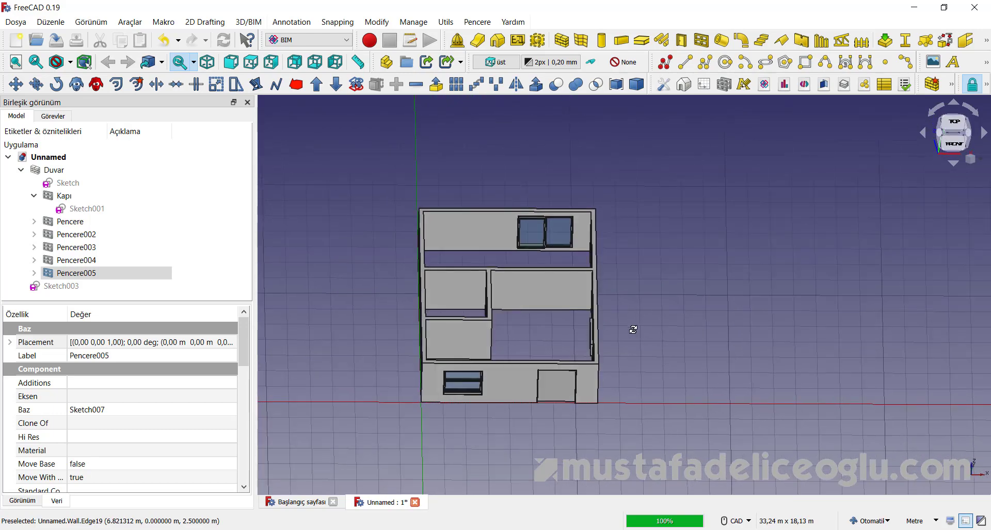
middle_drag(633, 329, 599, 311)
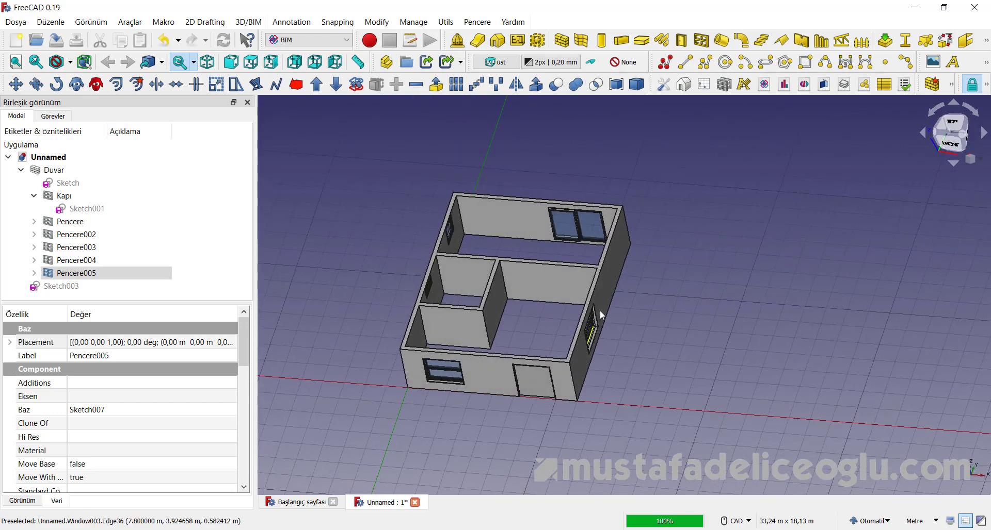
click(49, 157)
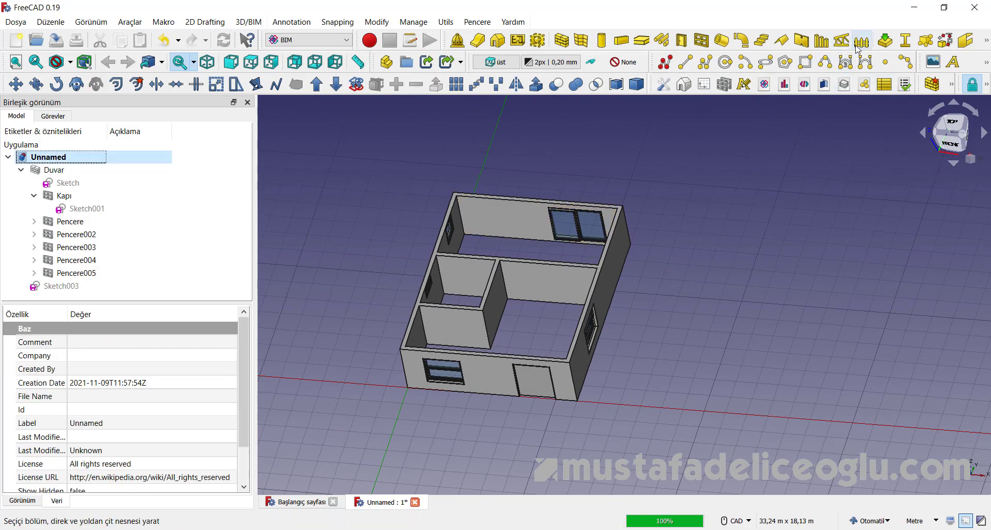
Step: Place a Simple door 1,25 m wide and 2 m tall in the interior partition wall as Kapı001
click(682, 40)
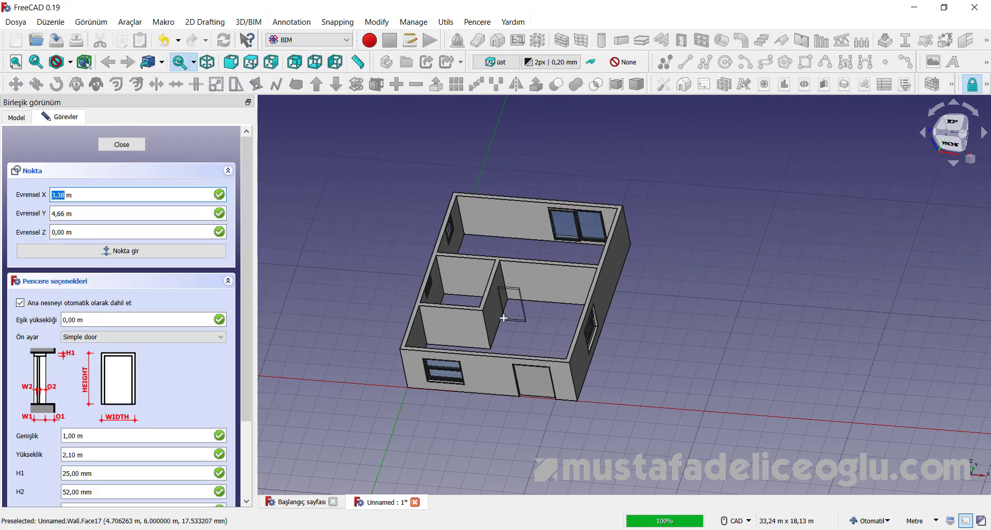
scroll(503, 318, up, 5)
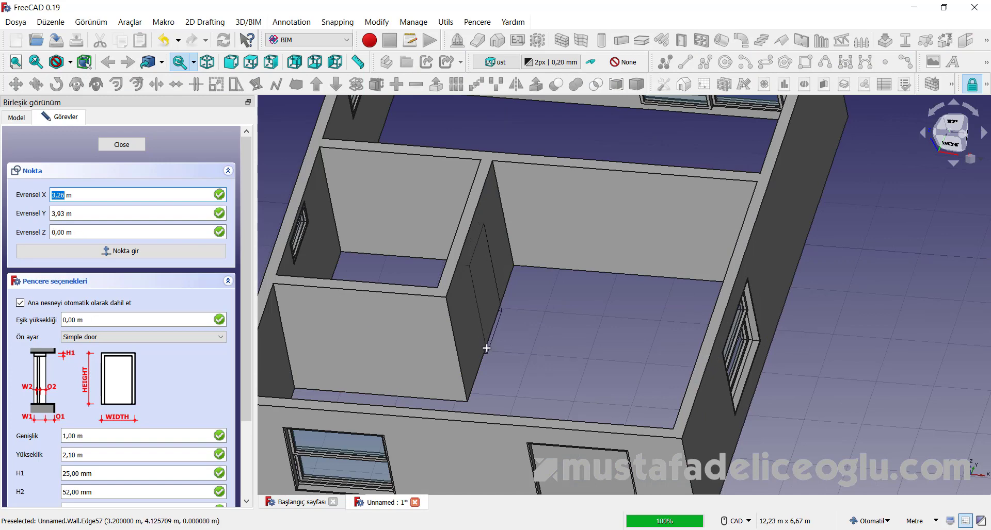
double_click(76, 438)
text(1,25)
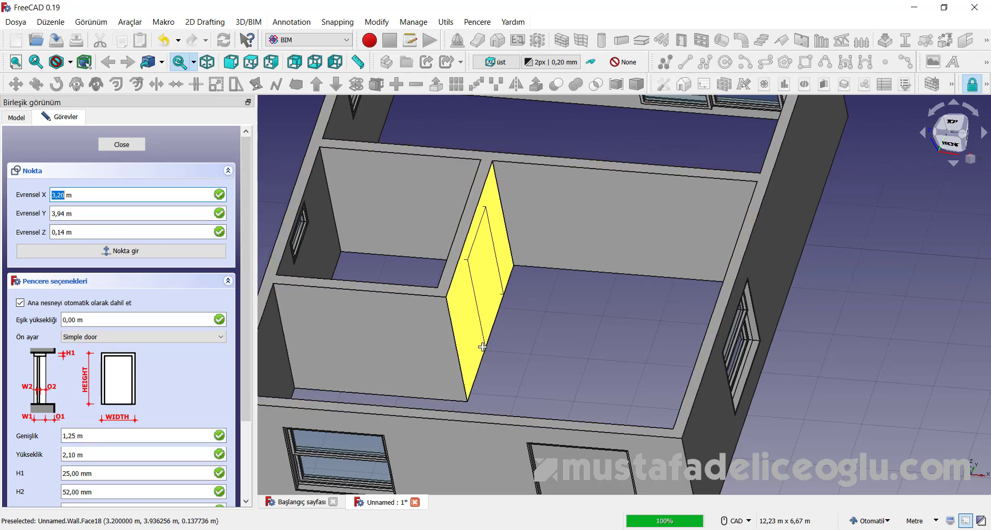
click(73, 455)
key(BackSpace)
key(BackSpace)
key(BackSpace)
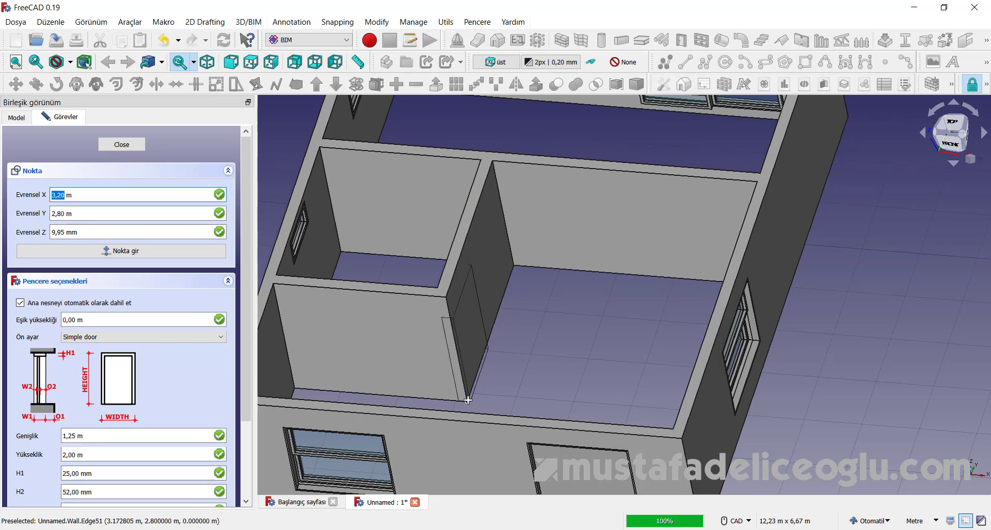
scroll(467, 400, up, 2)
scroll(468, 399, up, 3)
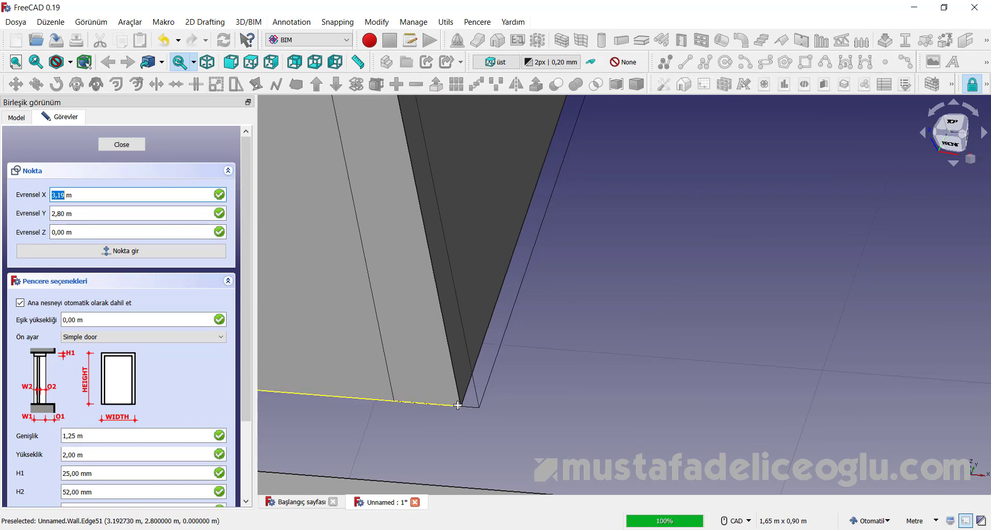
click(499, 364)
scroll(499, 366, down, 5)
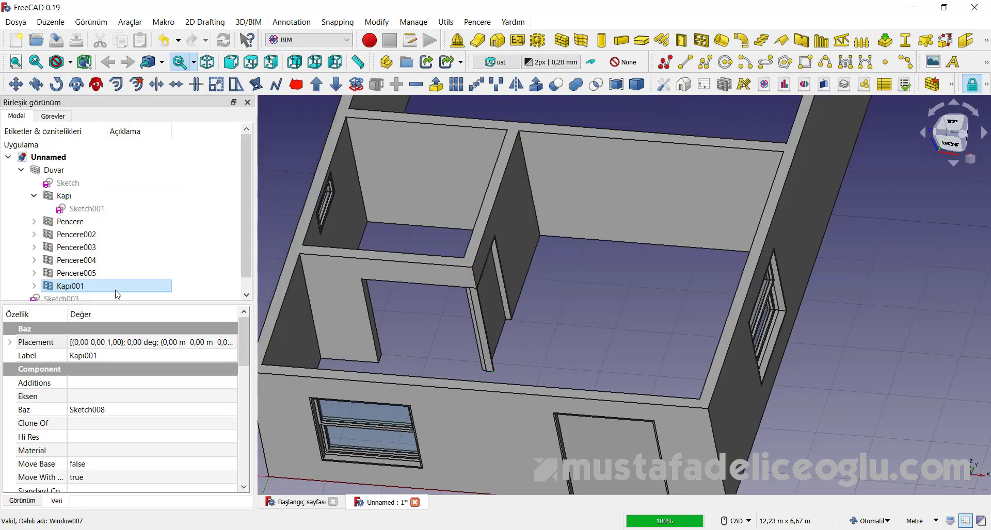
Step: Enter a 1 m Y translation in Kapı001's placement settings
click(210, 347)
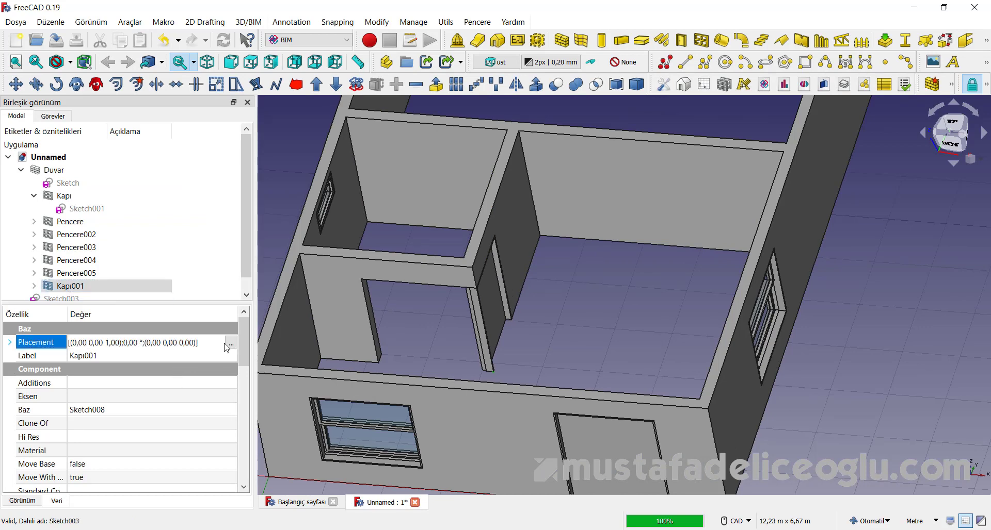
click(231, 343)
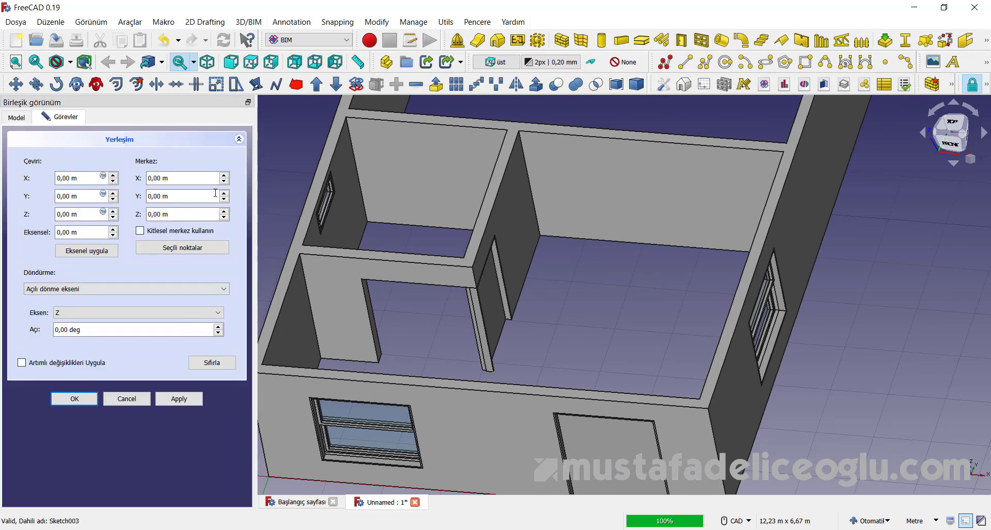
click(73, 180)
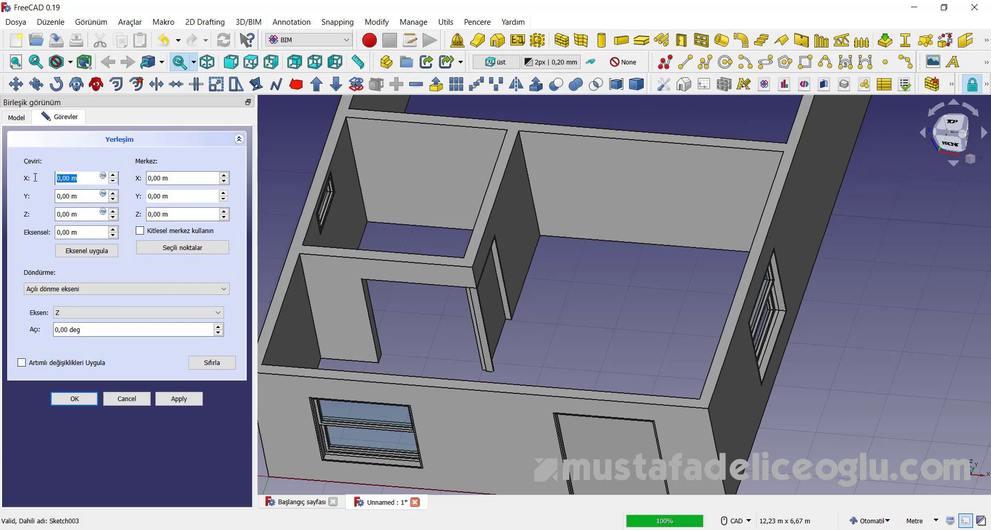
text(1)
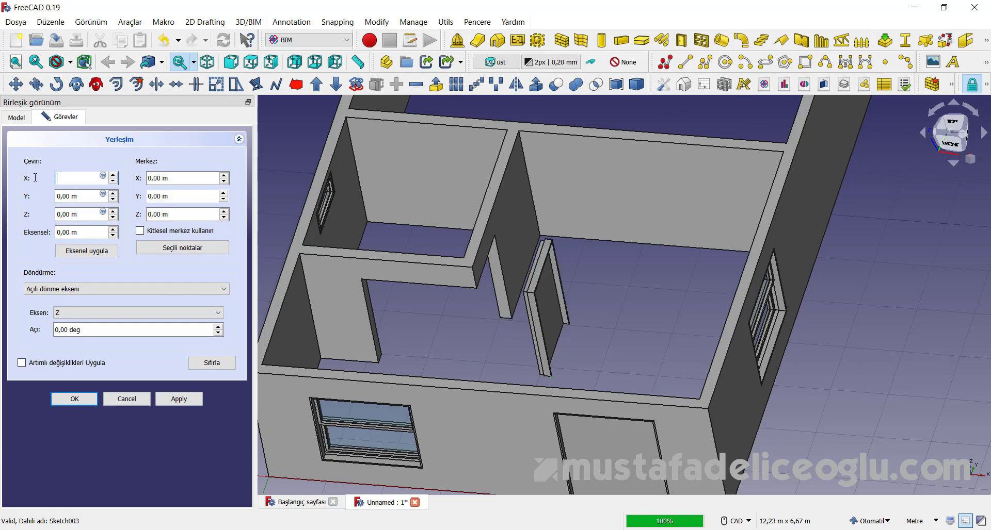
text(0)
key(Tab)
key(Tab)
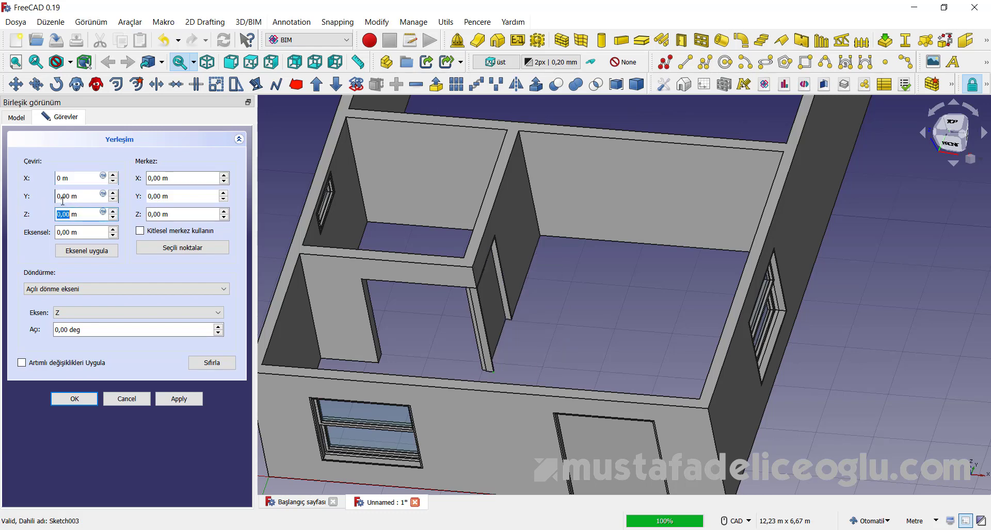
click(76, 197)
text(1)
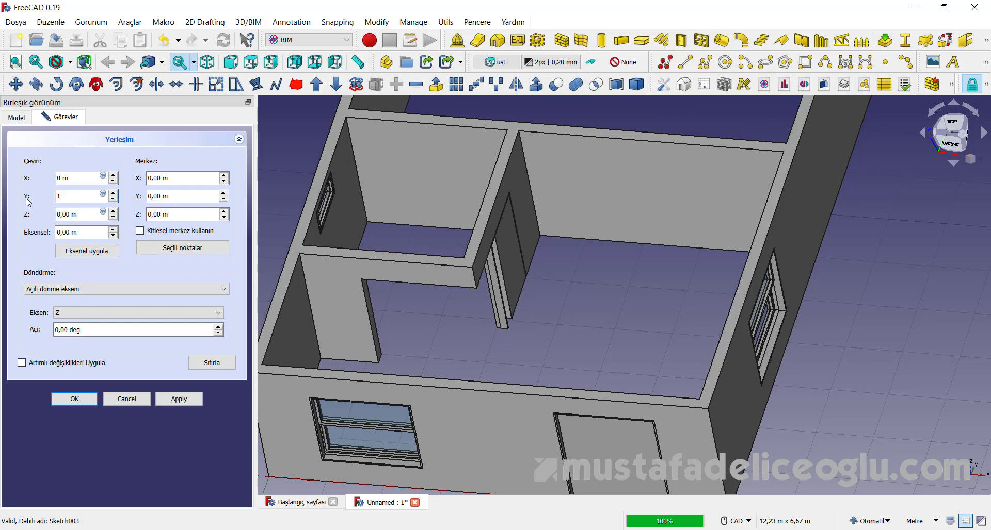
Step: Apply the 1 m Y shift, check the moved door around the house, and confirm
scroll(582, 268, down, 3)
scroll(582, 267, down, 2)
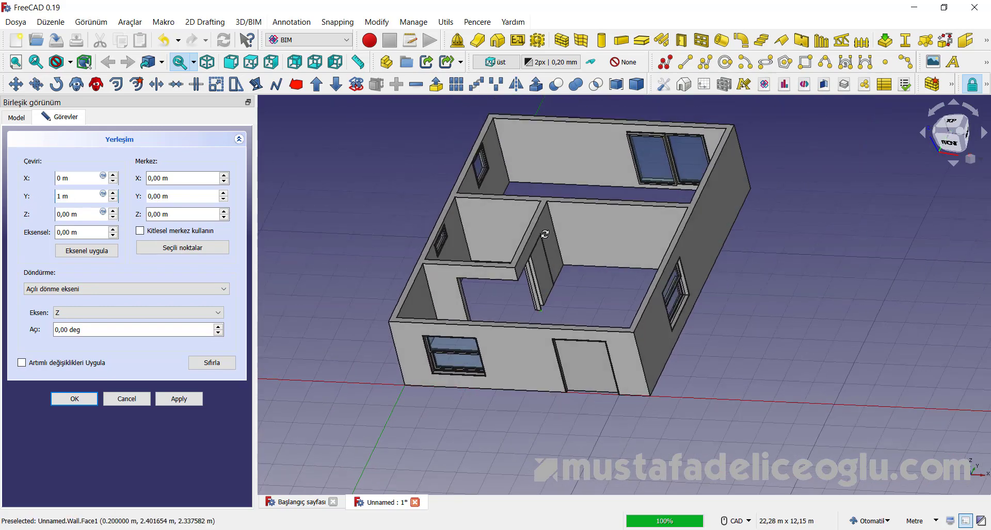
middle_drag(582, 268, 441, 259)
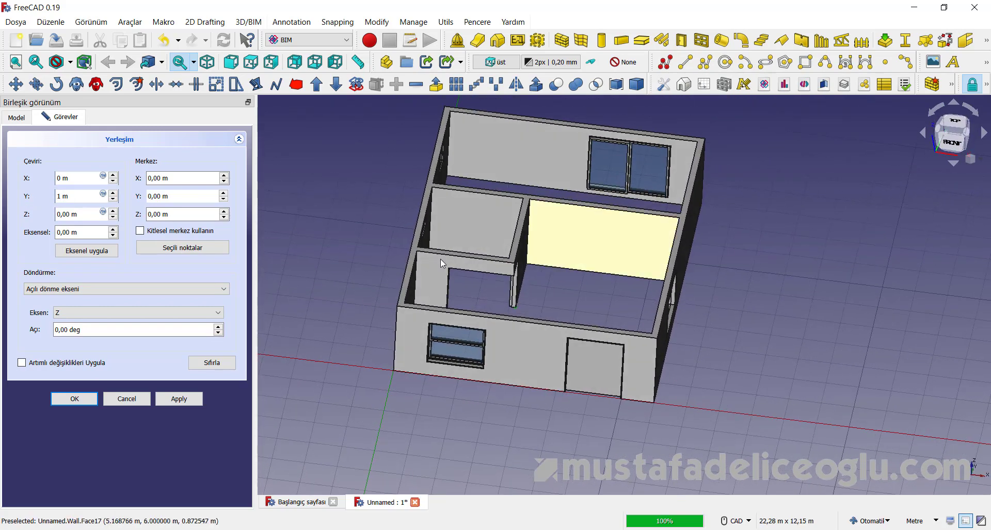
click(179, 398)
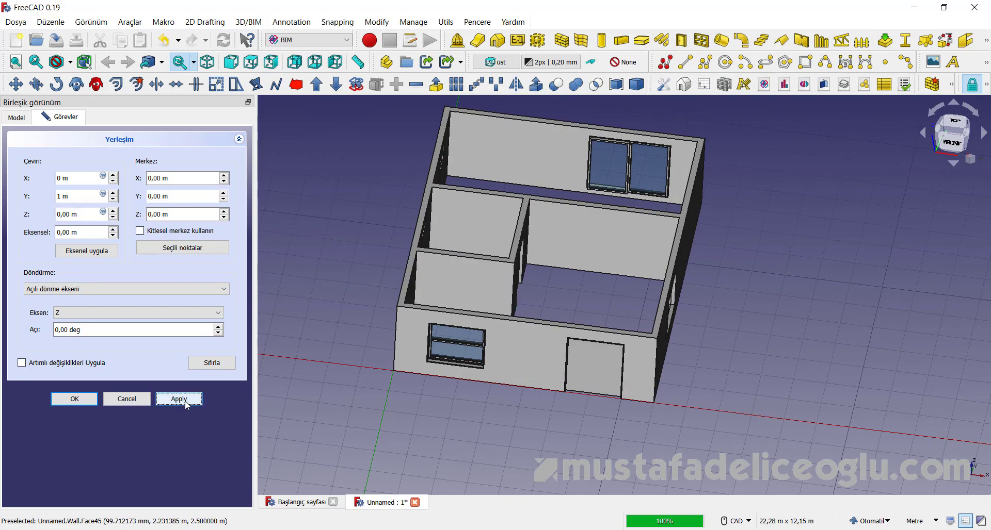
scroll(555, 224, up, 3)
mouse_move(533, 277)
middle_down()
mouse_move(467, 271)
mouse_move(619, 301)
middle_up()
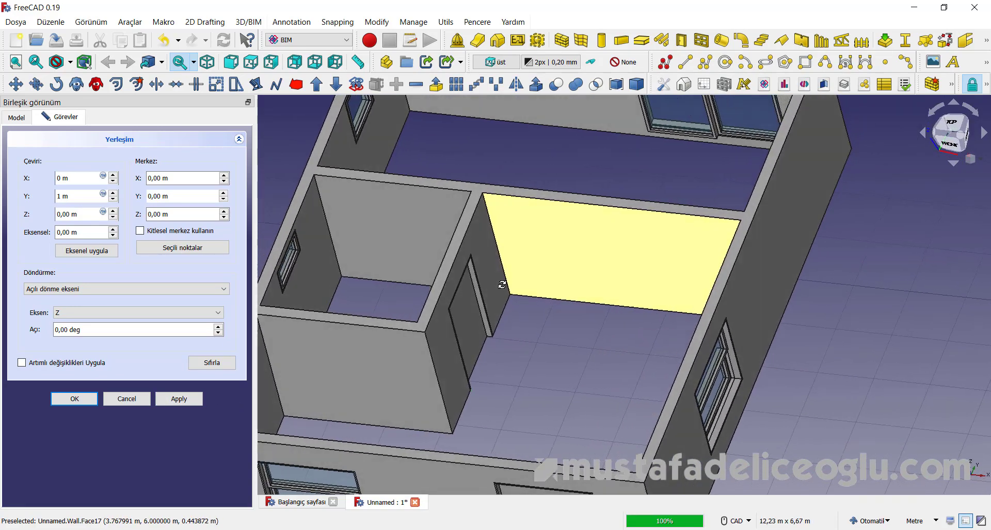
scroll(619, 301, down, 3)
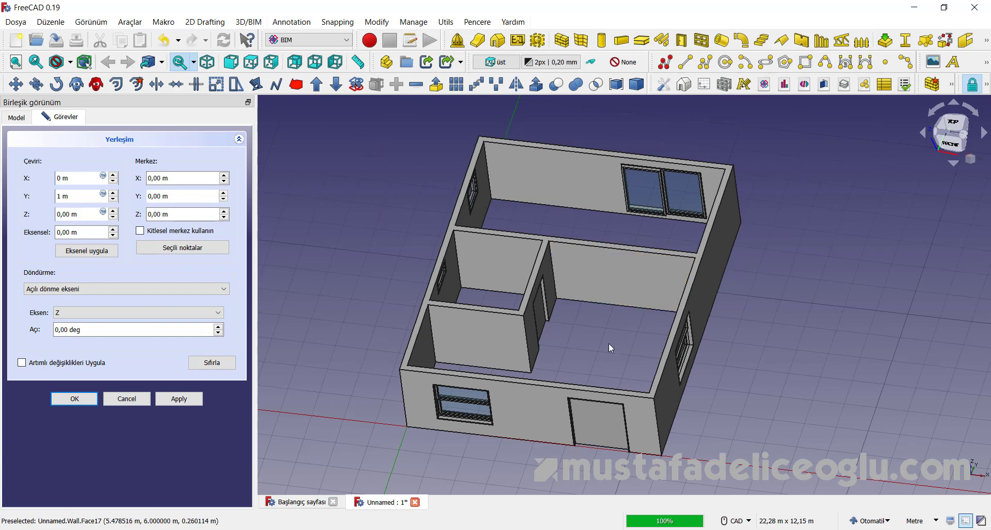
scroll(619, 335, down, 2)
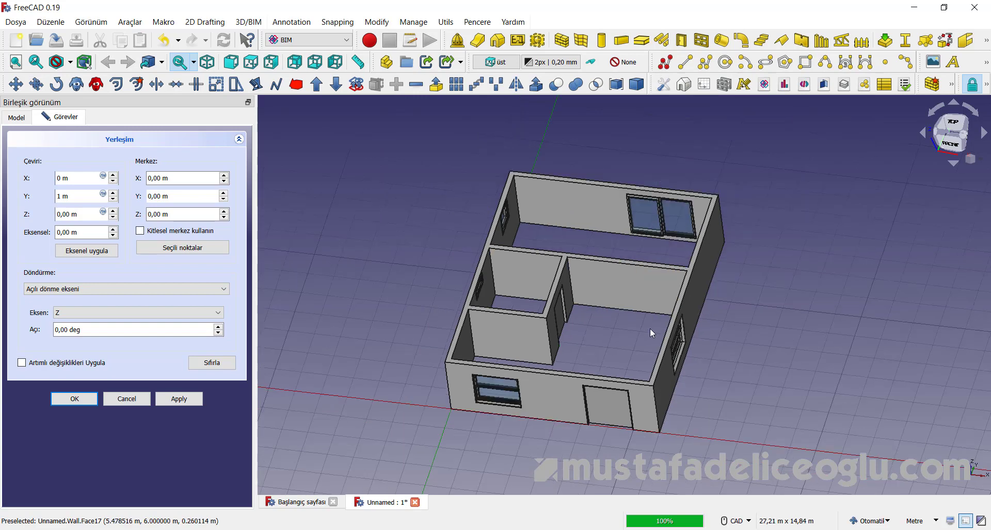
click(85, 401)
click(49, 157)
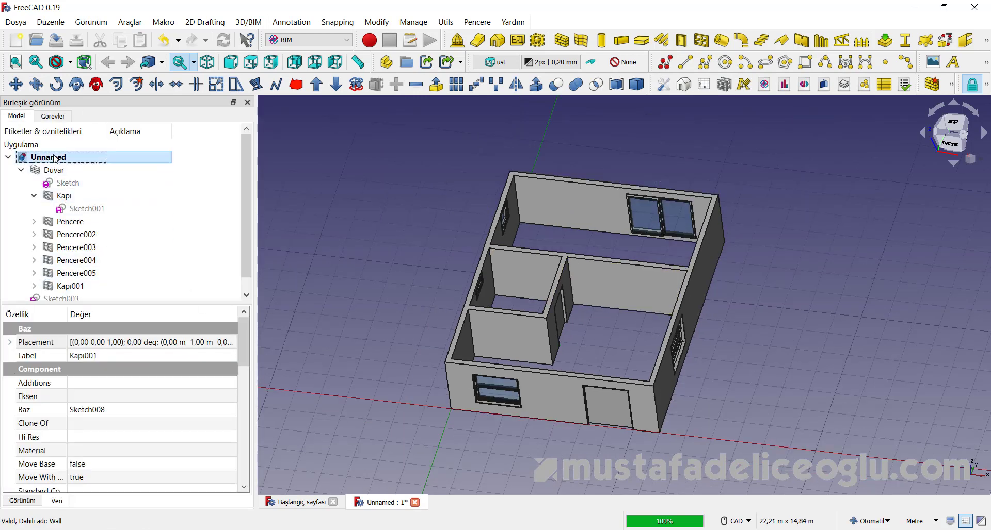
click(684, 43)
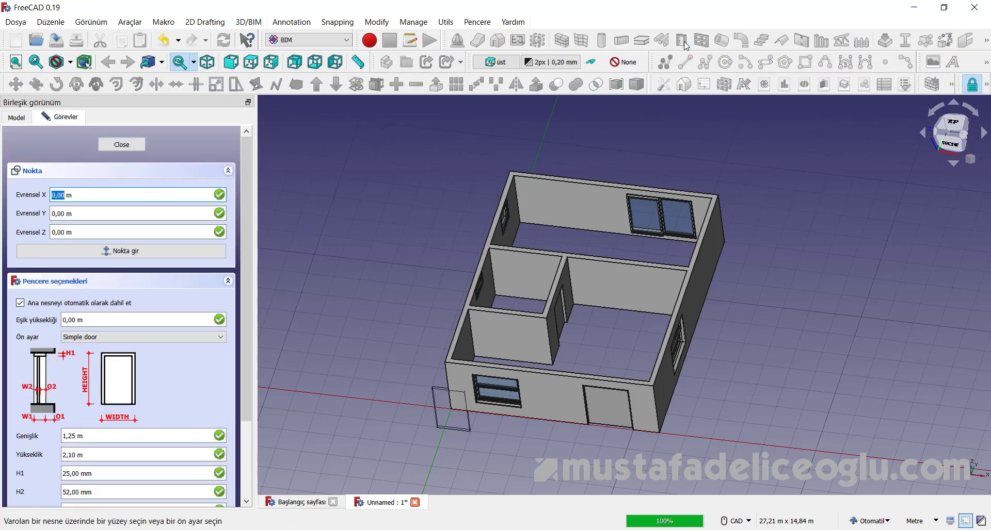
click(165, 339)
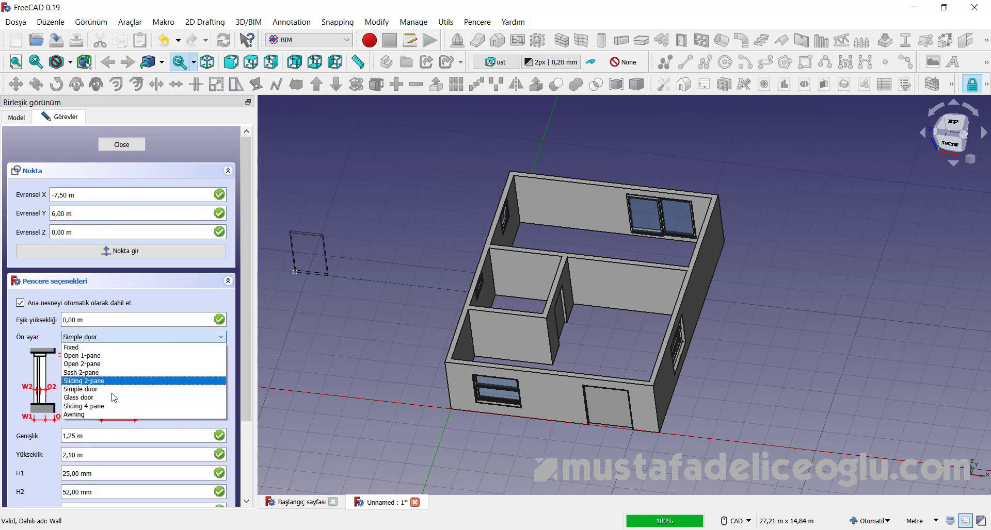
click(96, 398)
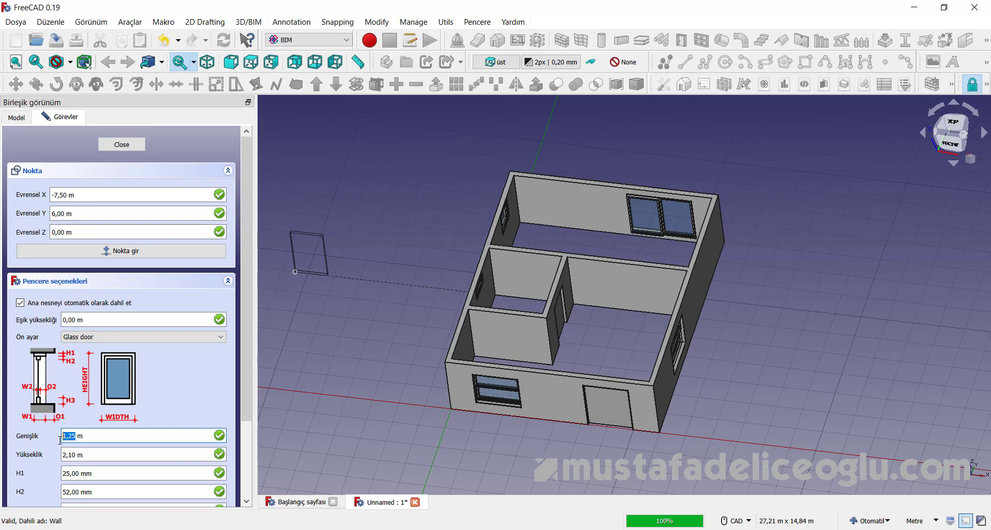
text(2)
key(Tab)
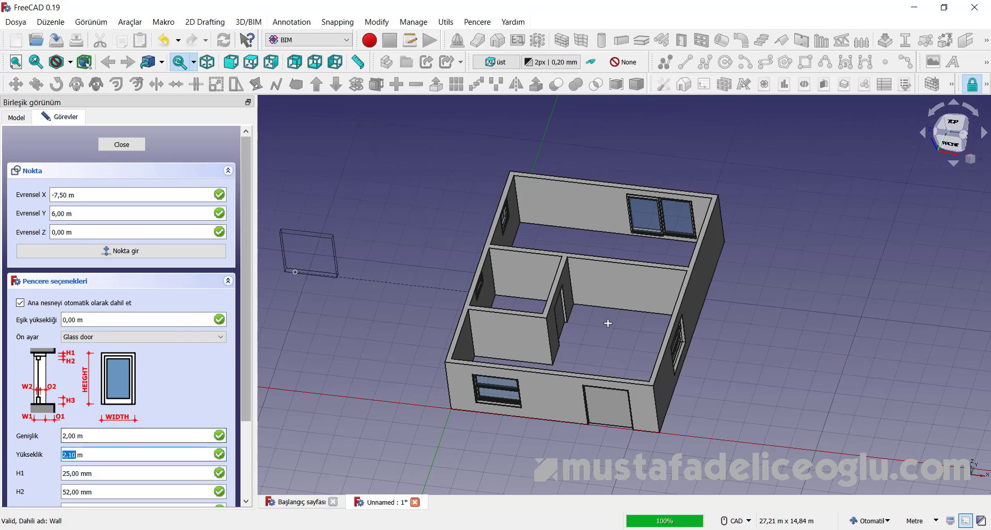
scroll(603, 295, up, 5)
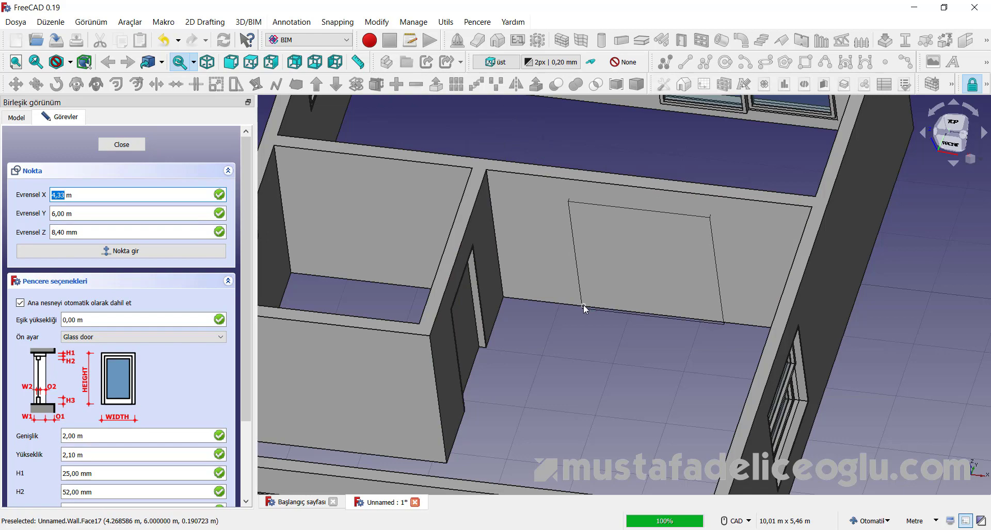
click(584, 306)
scroll(637, 320, down, 5)
mouse_move(637, 320)
middle_down()
mouse_move(702, 269)
mouse_move(662, 261)
middle_up()
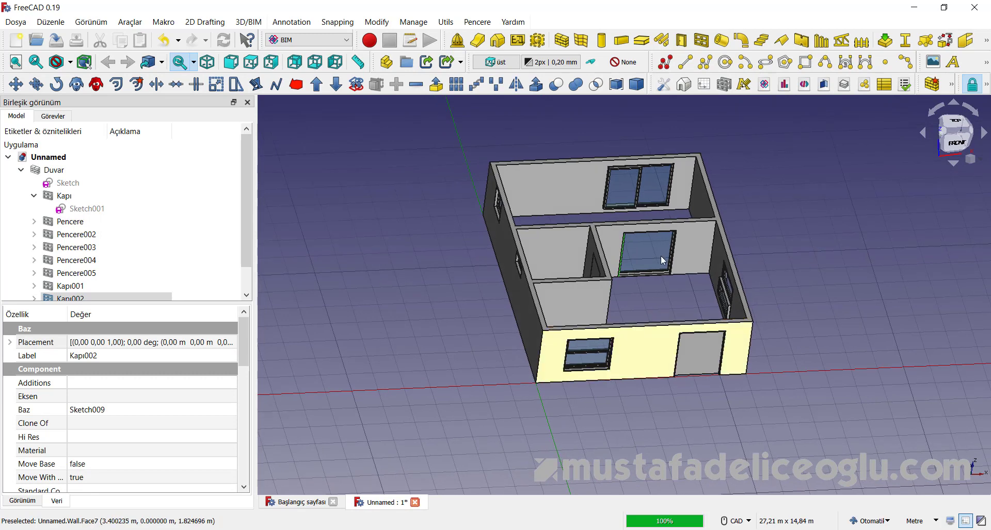
scroll(97, 297, down, 1)
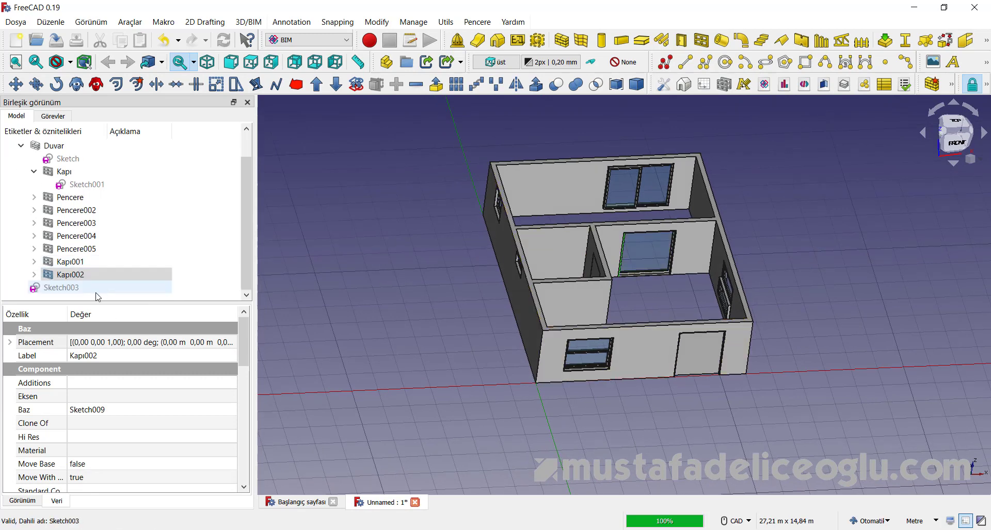
right_click(49, 275)
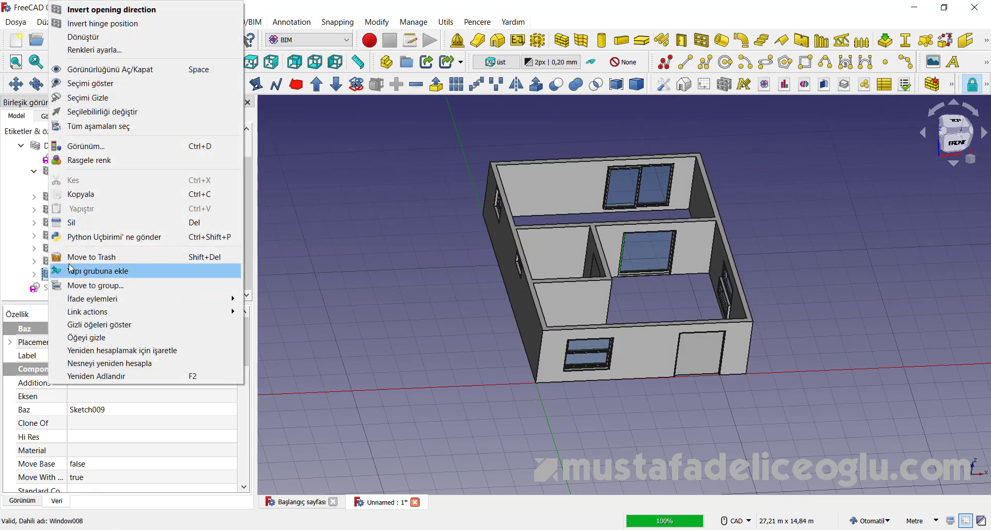
click(83, 222)
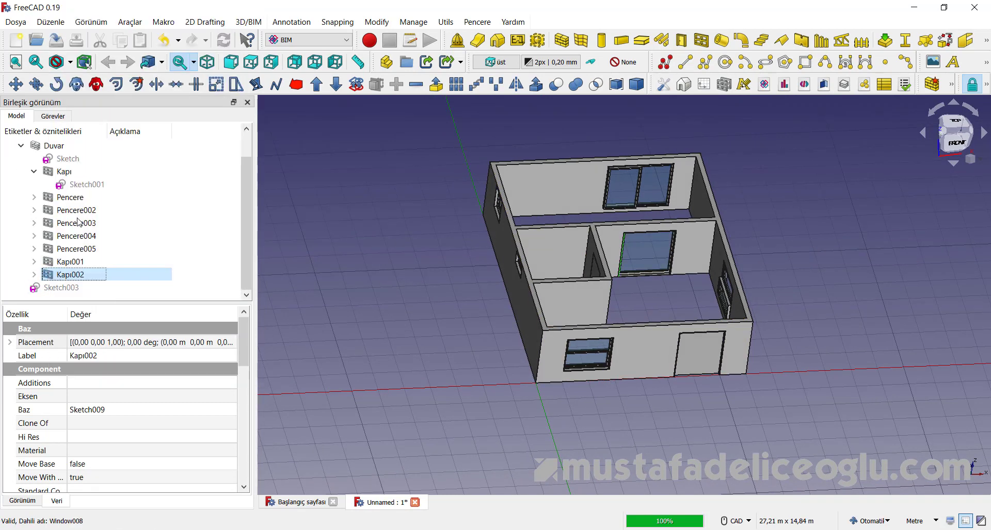
scroll(54, 170, up, 1)
click(48, 157)
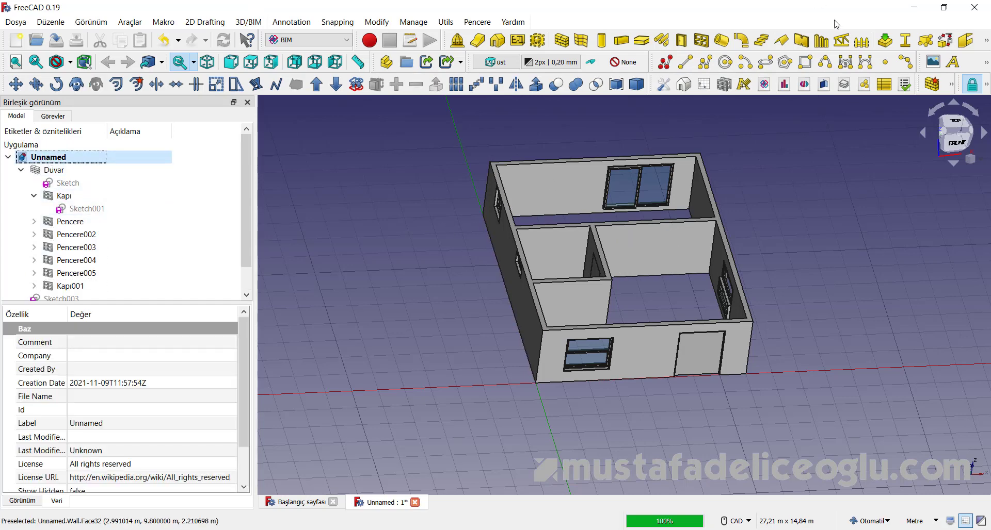
Step: Start a new window using the Sliding 4-pane preset with a 3 m width
click(700, 50)
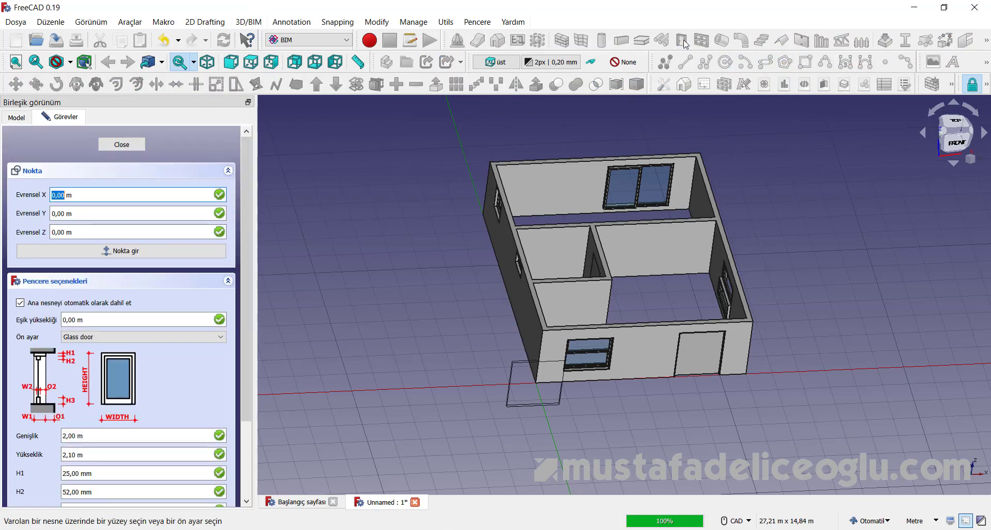
click(145, 338)
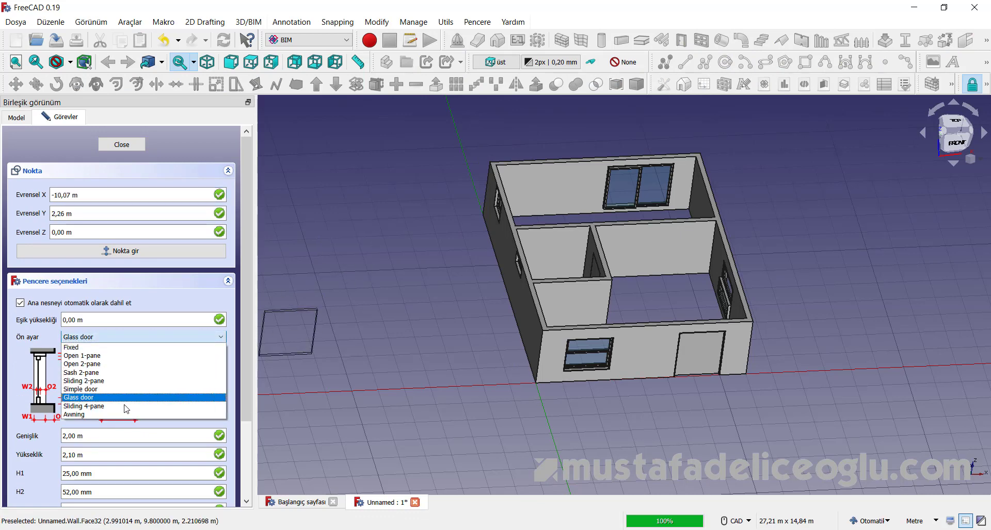
click(119, 403)
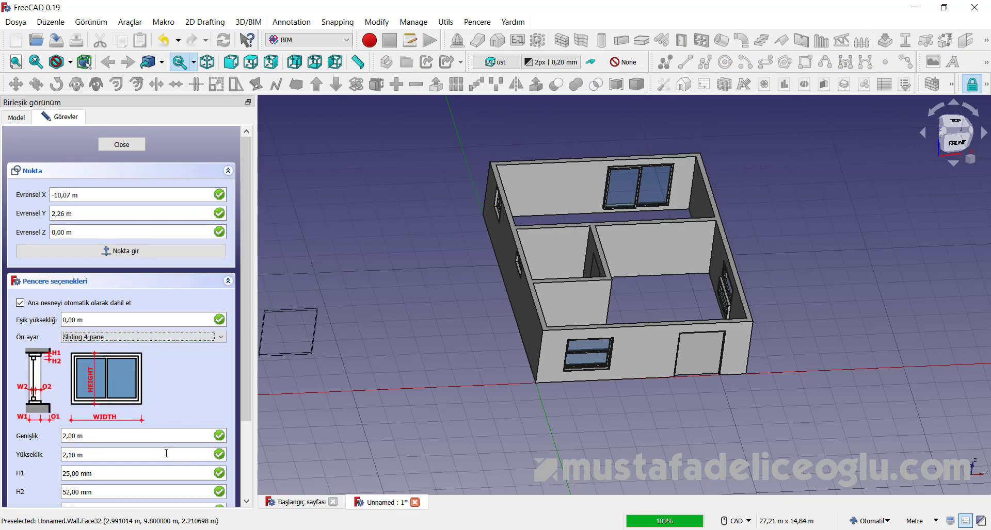
click(74, 438)
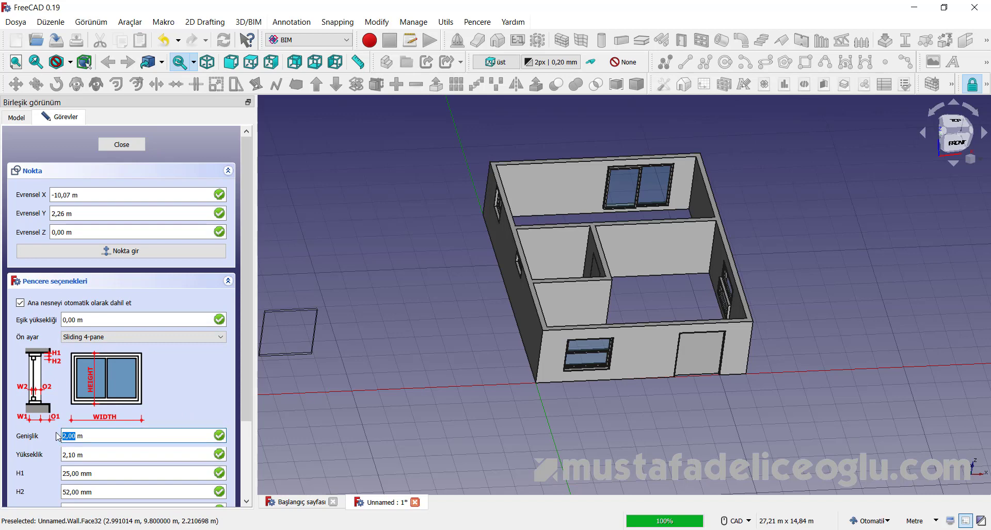
text(3)
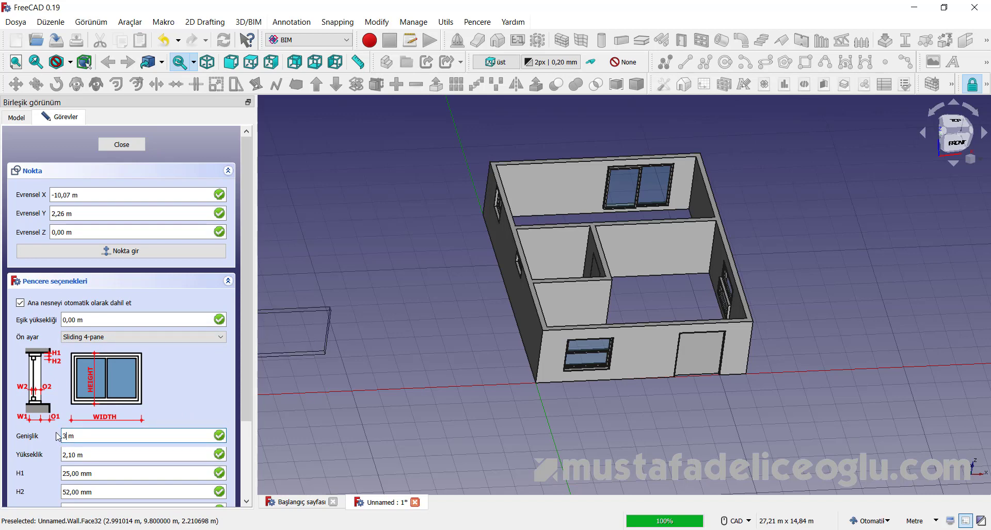
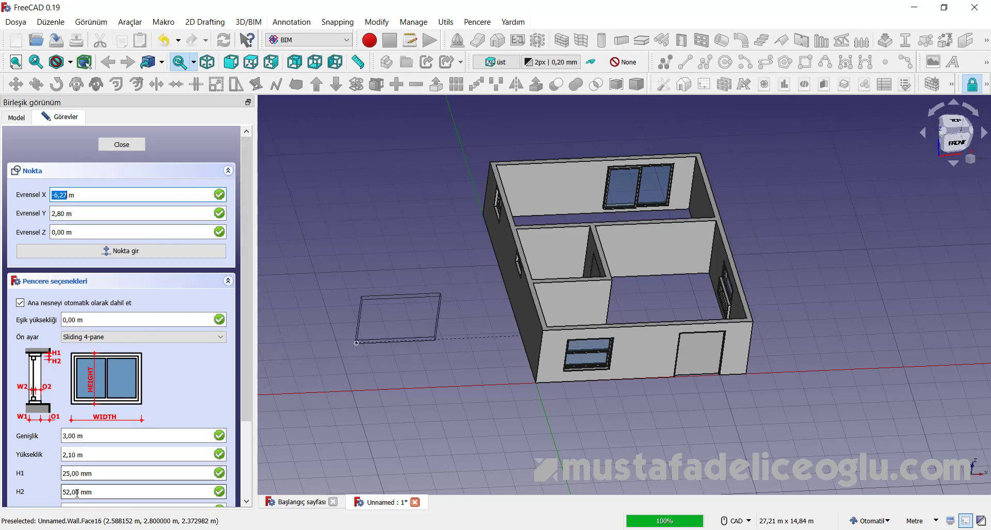
Step: Place the 3 m sliding 4-pane window (Pencere006) in the interior wall between the rooms
scroll(636, 276, up, 4)
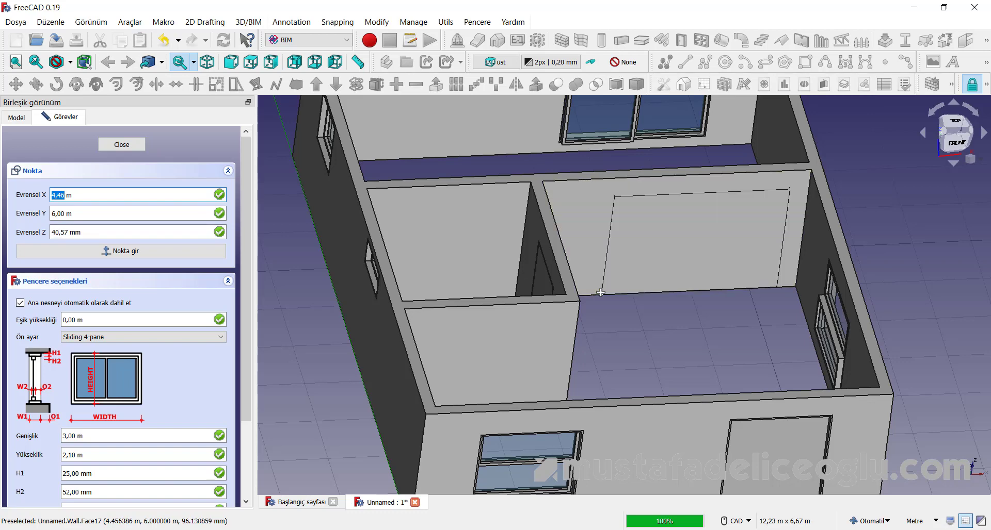
scroll(600, 290, up, 3)
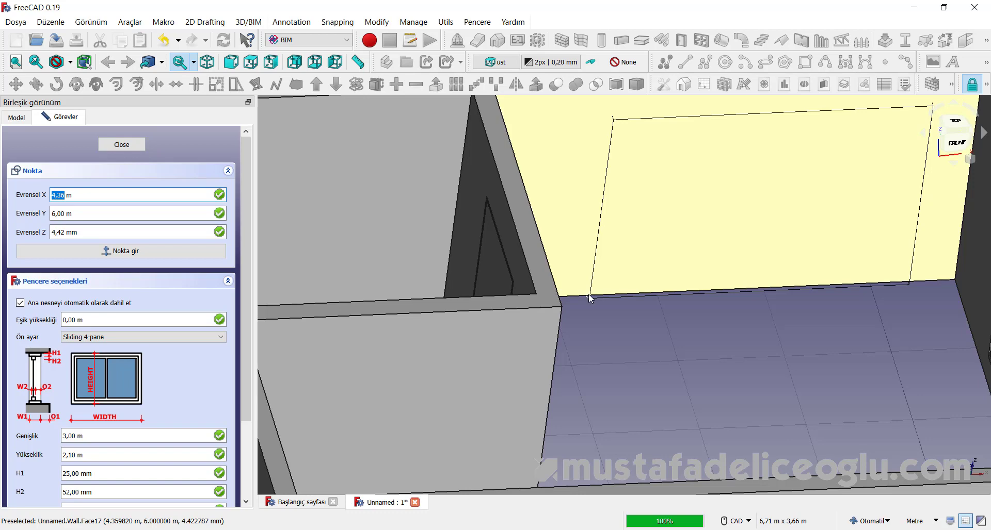
click(590, 299)
scroll(588, 315, down, 3)
scroll(602, 308, down, 2)
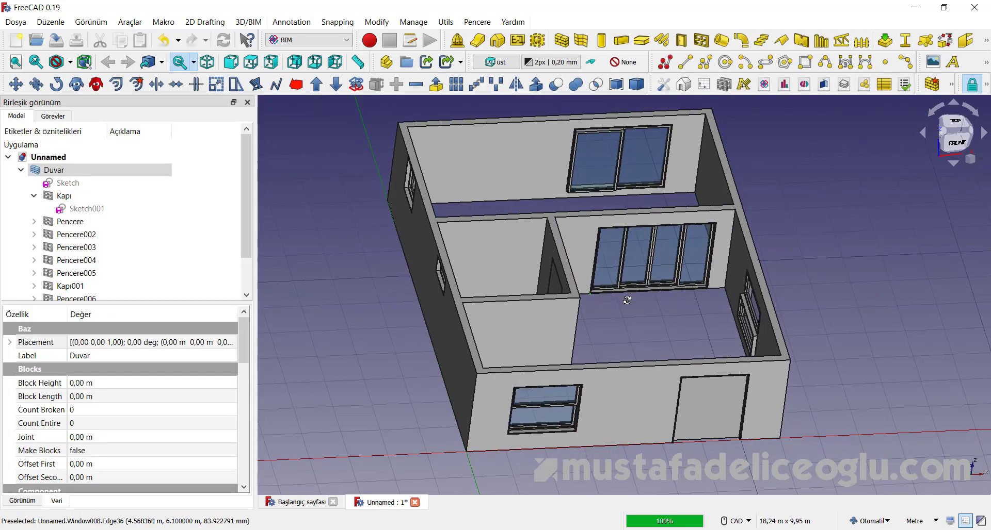
middle_drag(626, 301, 426, 218)
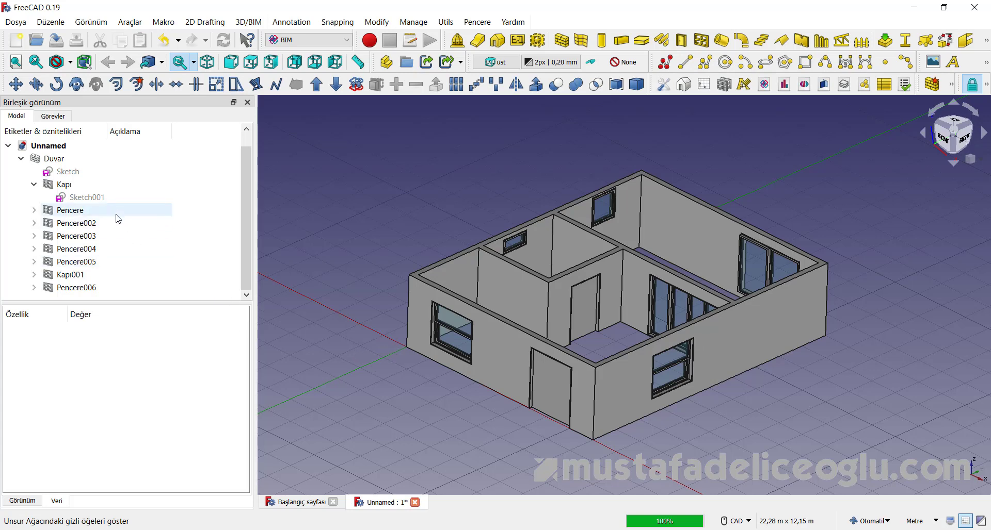
Step: Draw an 8 m × 10 m rectangle between opposite outer wall-top corners at 2.50 m height
click(73, 146)
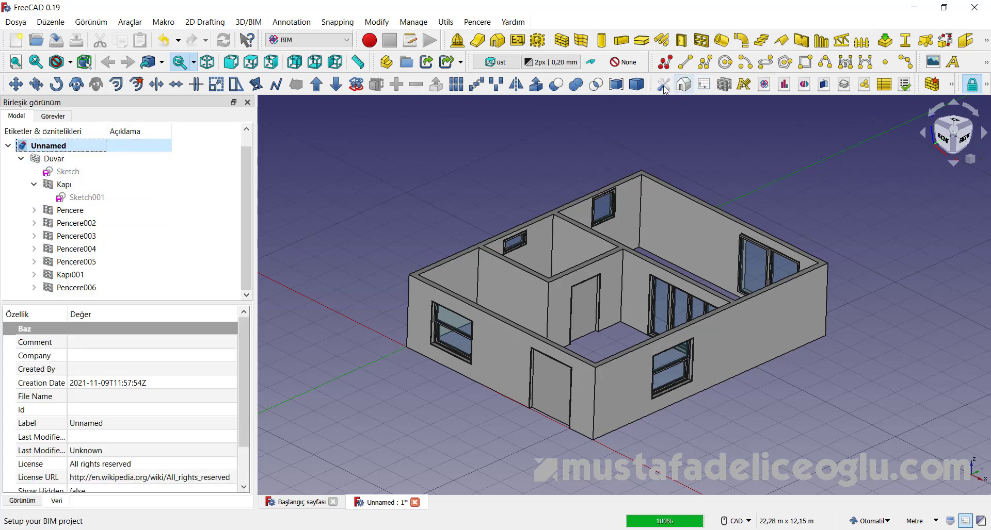
click(809, 68)
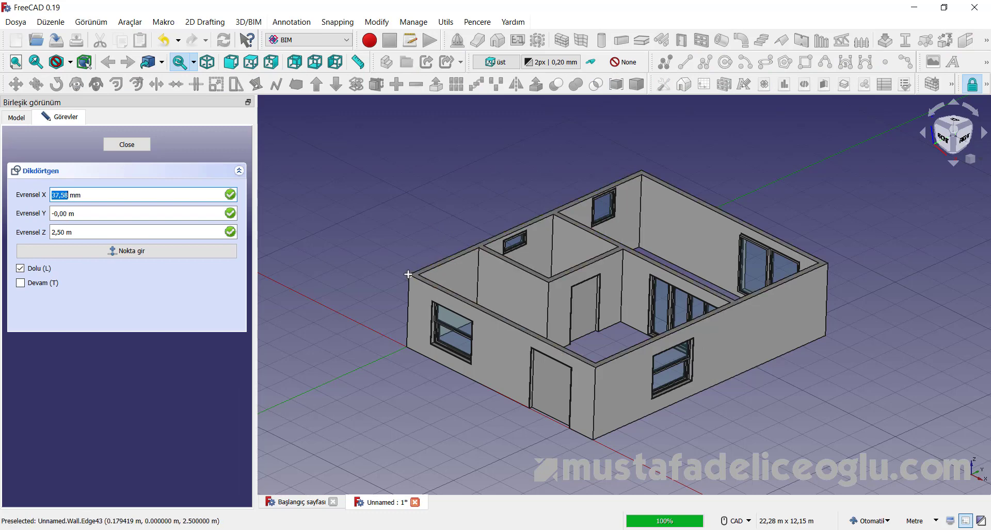
scroll(408, 273, up, 1)
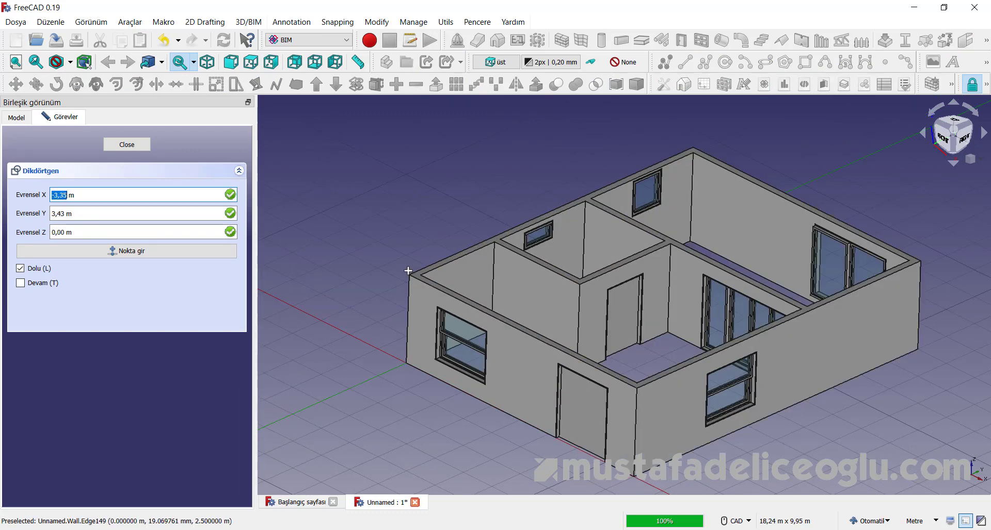
click(407, 273)
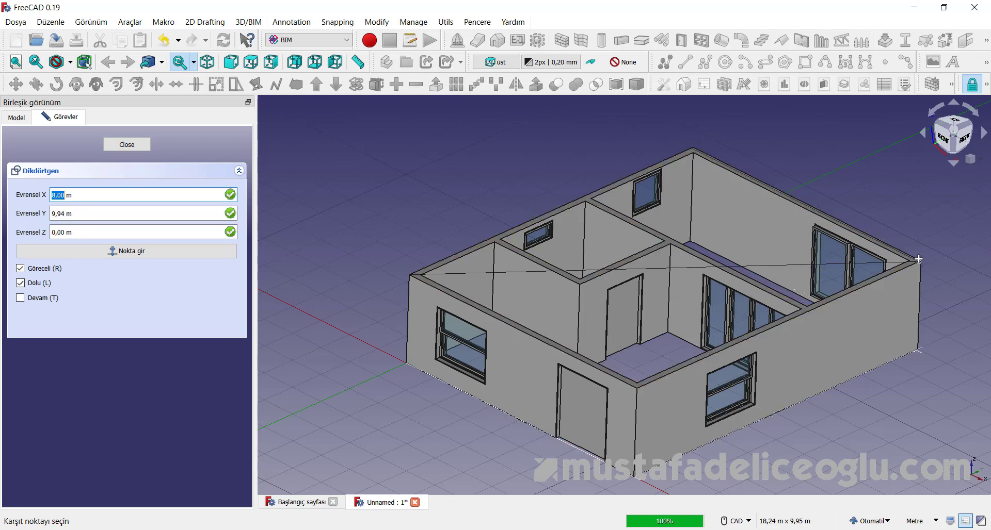
click(919, 260)
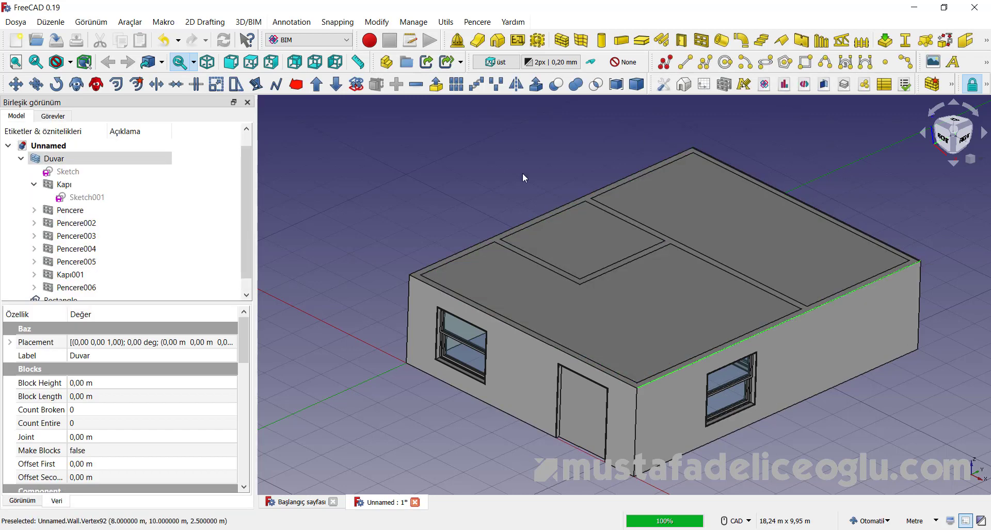
Step: Convert the roof rectangle into an Arch Slab
right_click(420, 203)
click(426, 197)
click(642, 348)
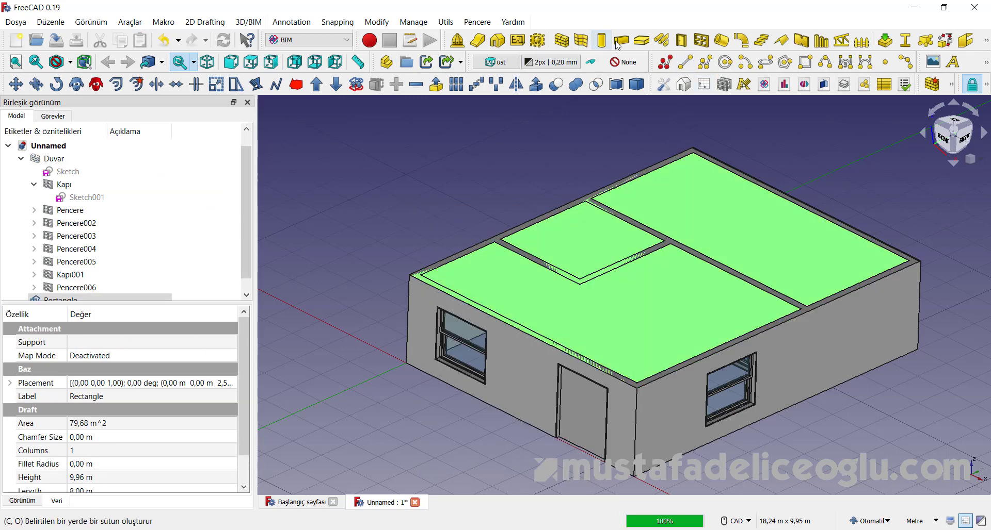
click(640, 45)
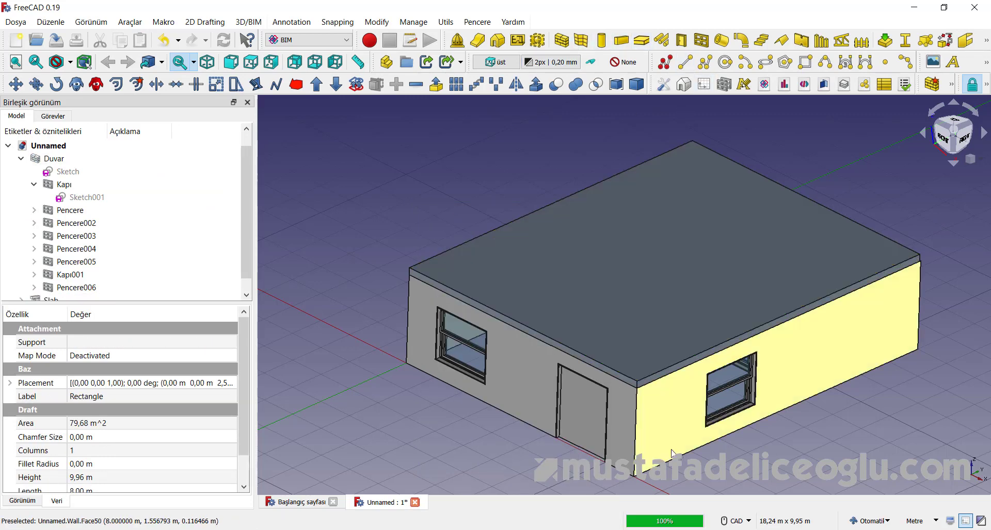
scroll(673, 452, up, 3)
scroll(672, 453, down, 3)
Step: Check that the slab's Height property is 0.20 m in the Data panel
click(516, 232)
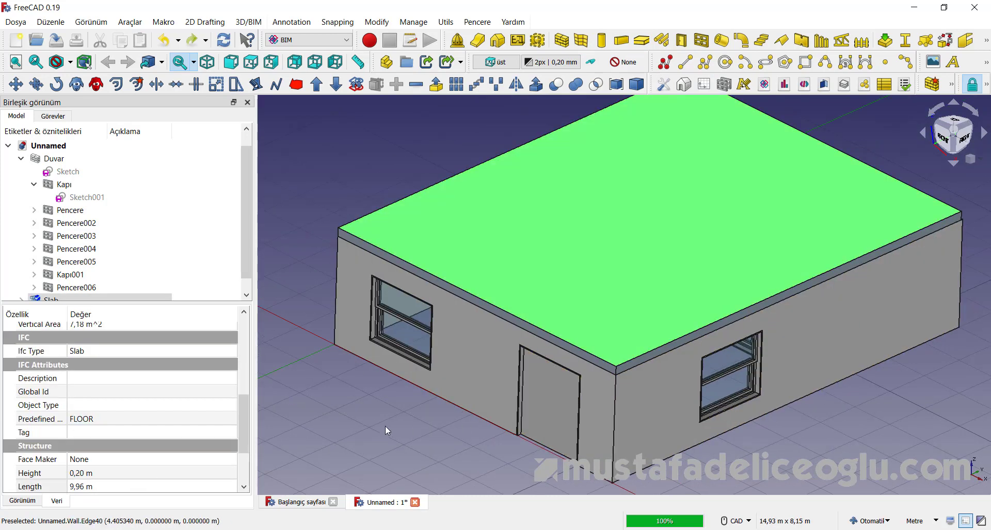
click(385, 426)
click(479, 271)
click(336, 455)
click(598, 304)
scroll(614, 371, down, 1)
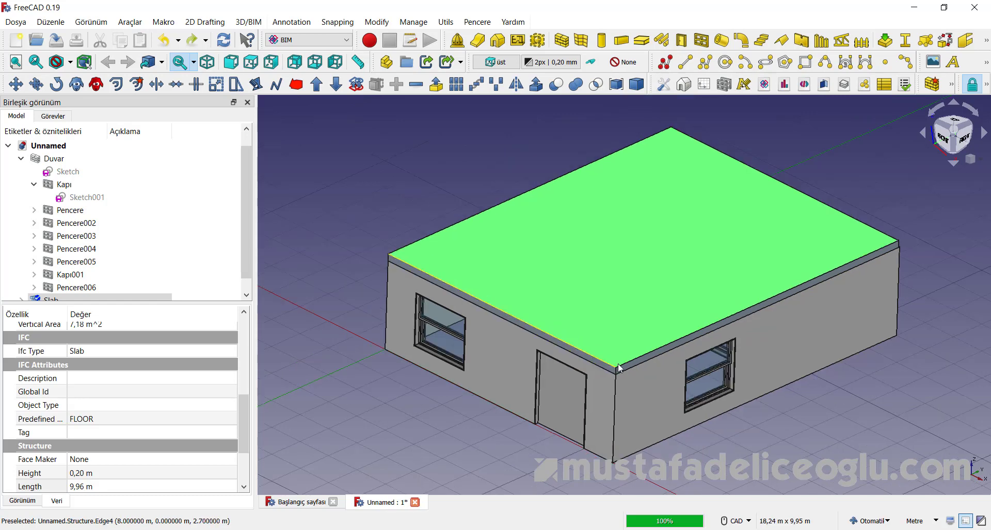
click(80, 475)
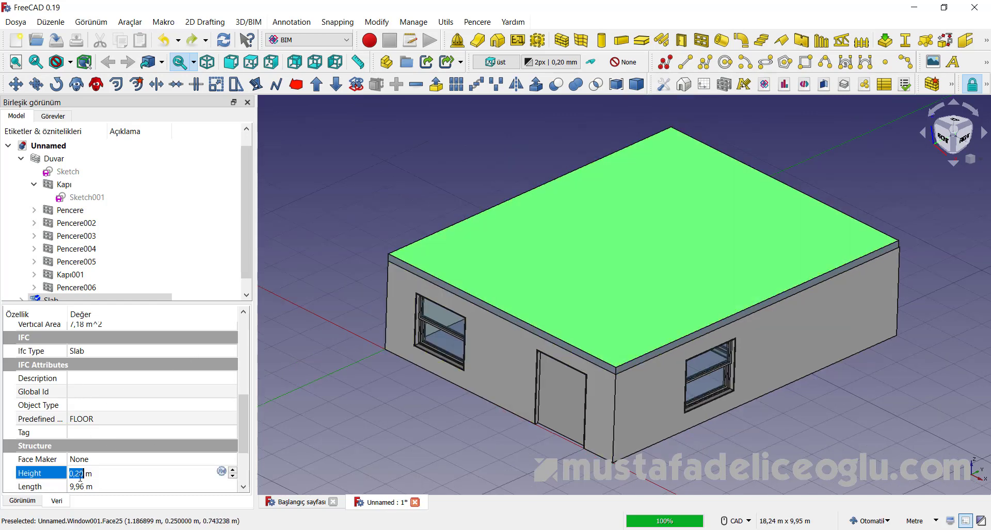
click(411, 413)
scroll(518, 378, down, 1)
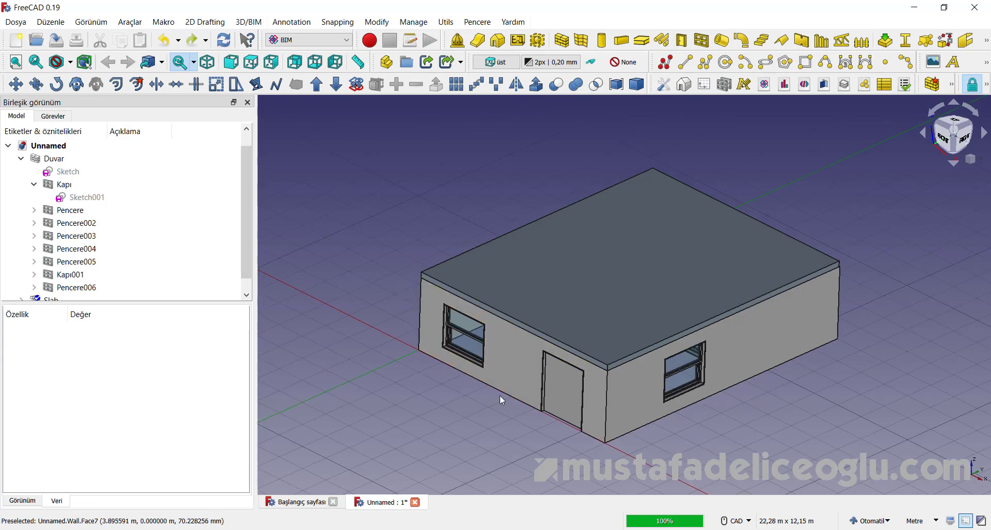
Step: Change the Duvar wall's shape colour from pink to white in its display properties
click(522, 376)
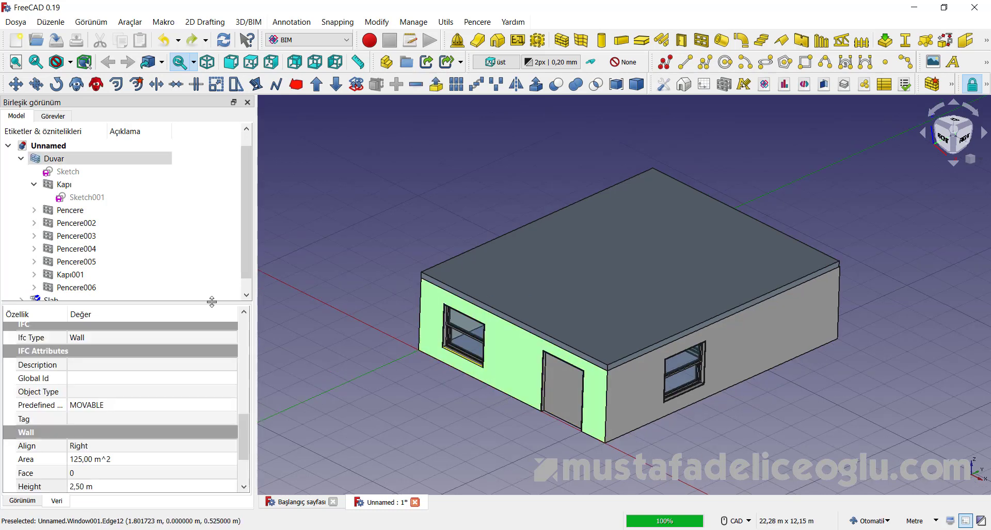
right_click(61, 165)
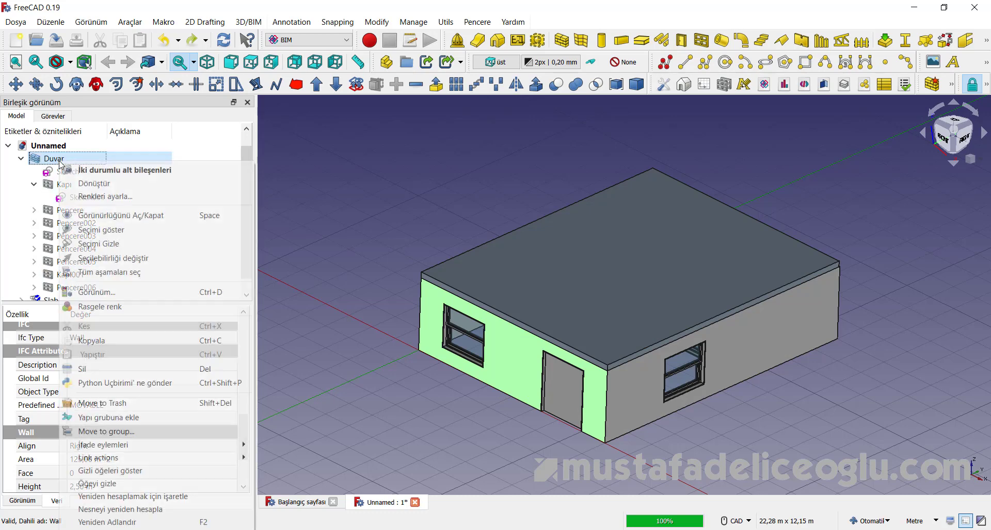
click(117, 298)
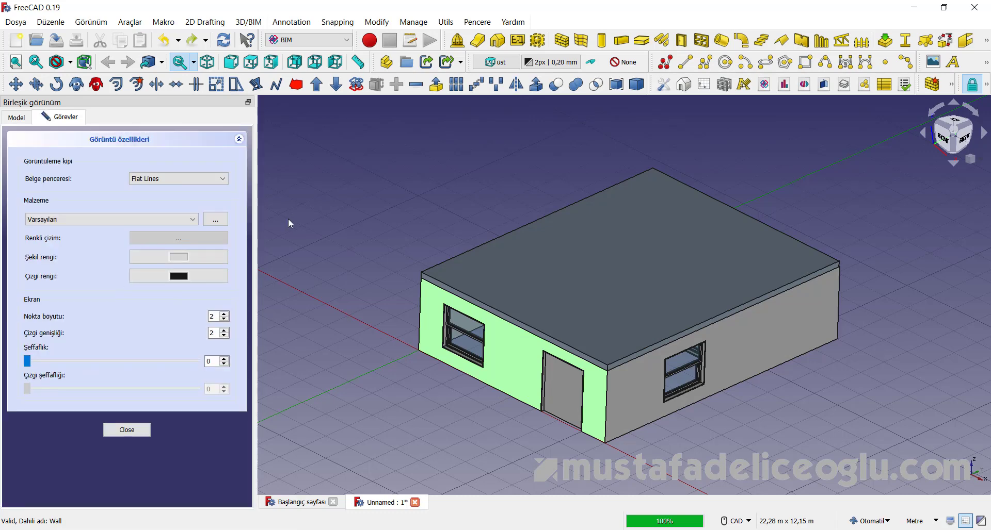
click(178, 257)
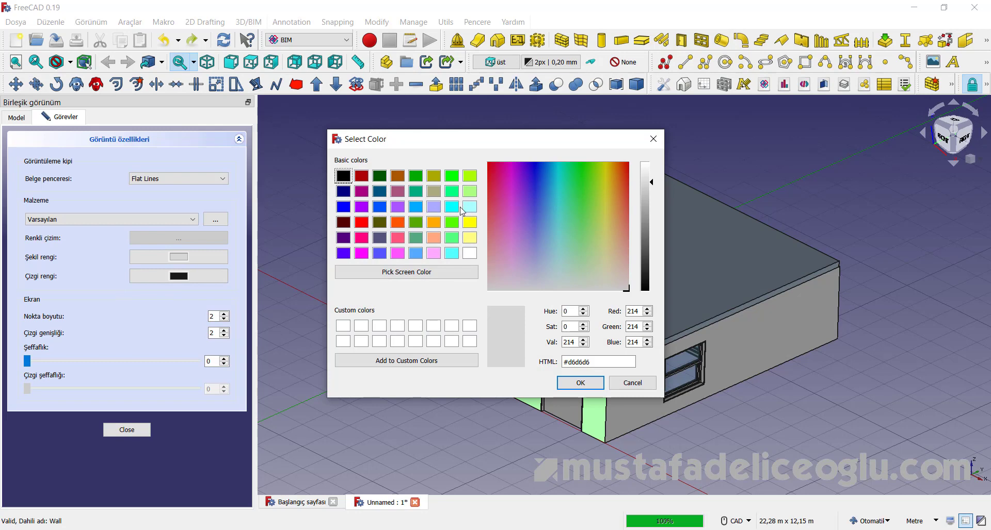
drag(503, 235, 599, 243)
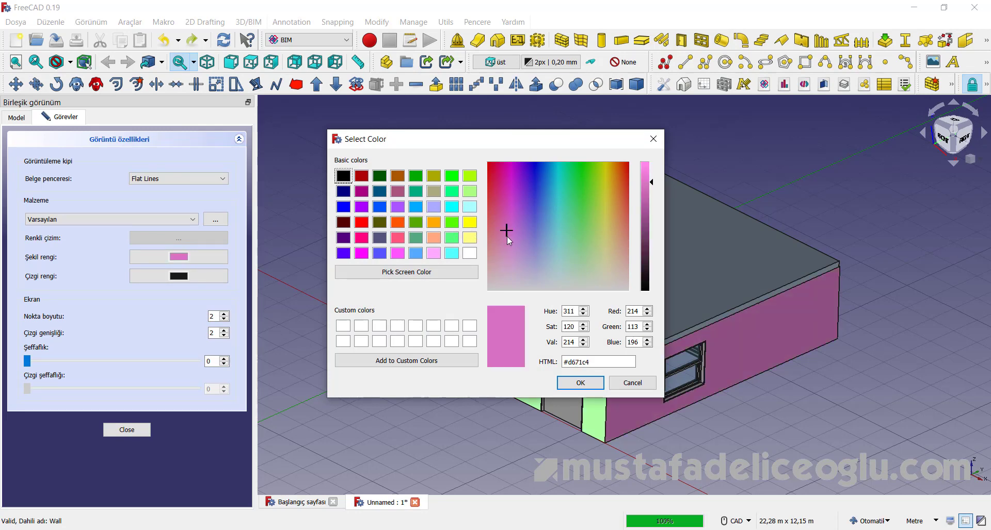
mouse_move(604, 202)
mouse_down()
mouse_move(626, 205)
mouse_move(609, 194)
mouse_move(597, 287)
mouse_move(491, 295)
mouse_up()
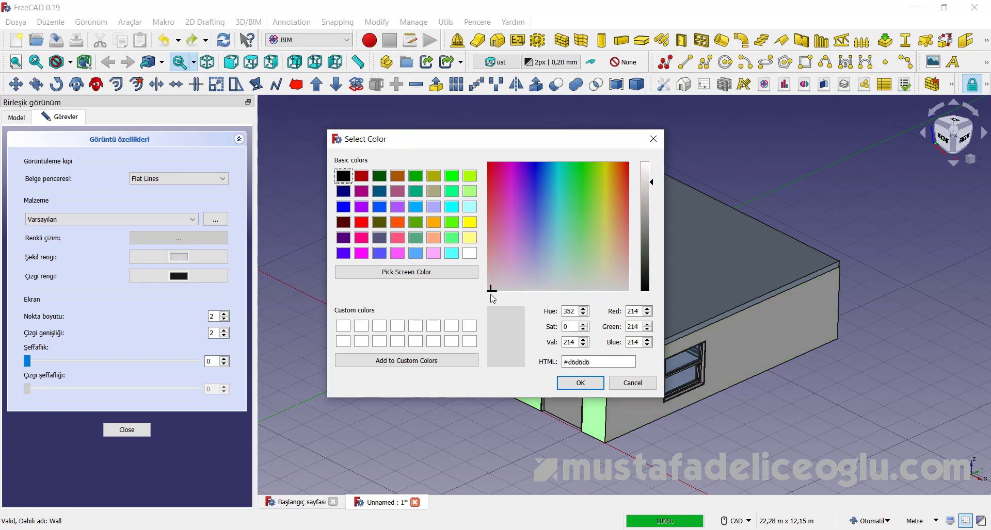
click(469, 253)
mouse_move(542, 217)
mouse_down()
mouse_move(500, 220)
mouse_move(543, 168)
mouse_move(482, 221)
mouse_move(482, 287)
mouse_move(497, 291)
mouse_up()
click(579, 385)
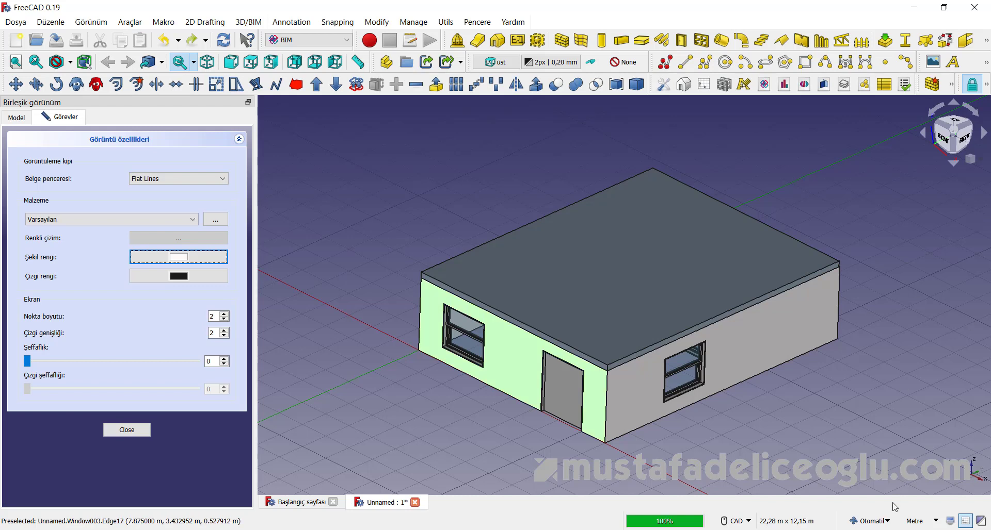
Step: Close the display properties panel and hide the roof slab with Space
click(129, 435)
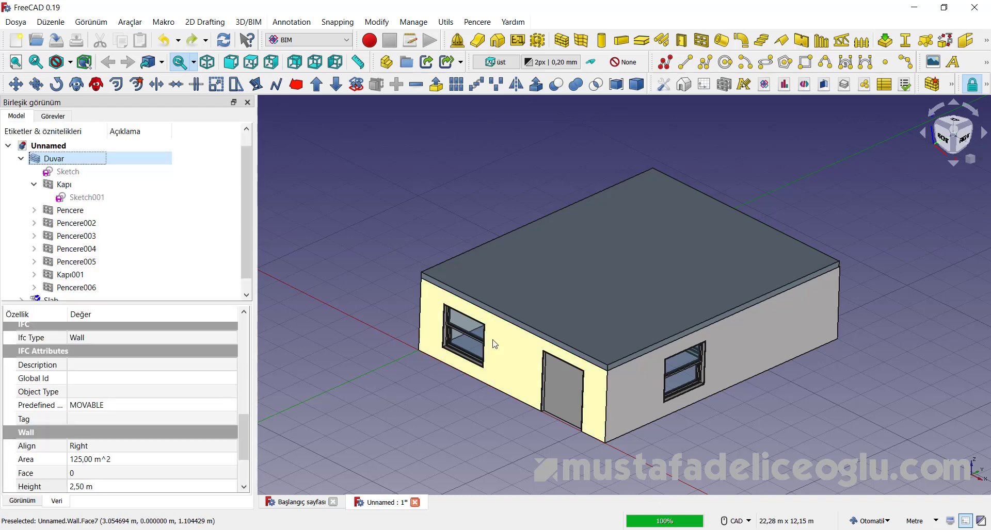
click(631, 256)
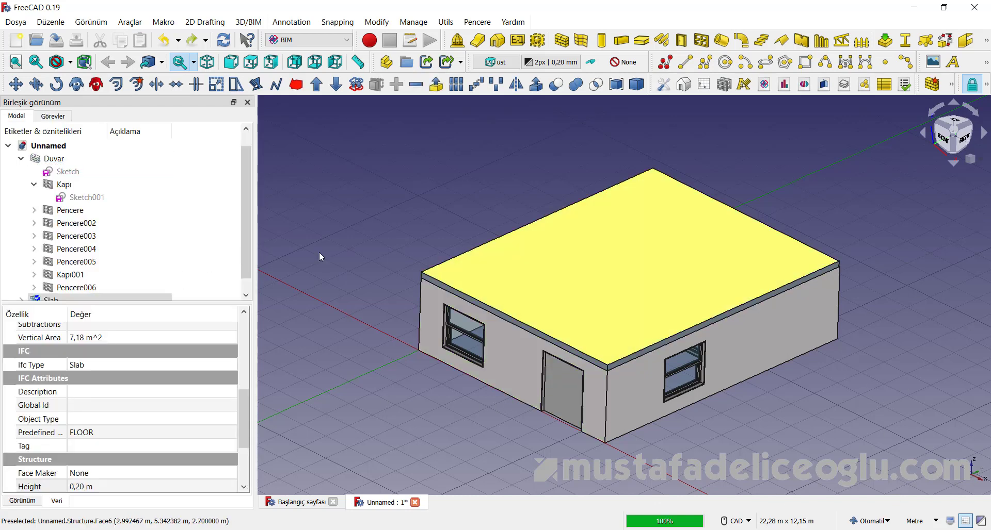
click(374, 376)
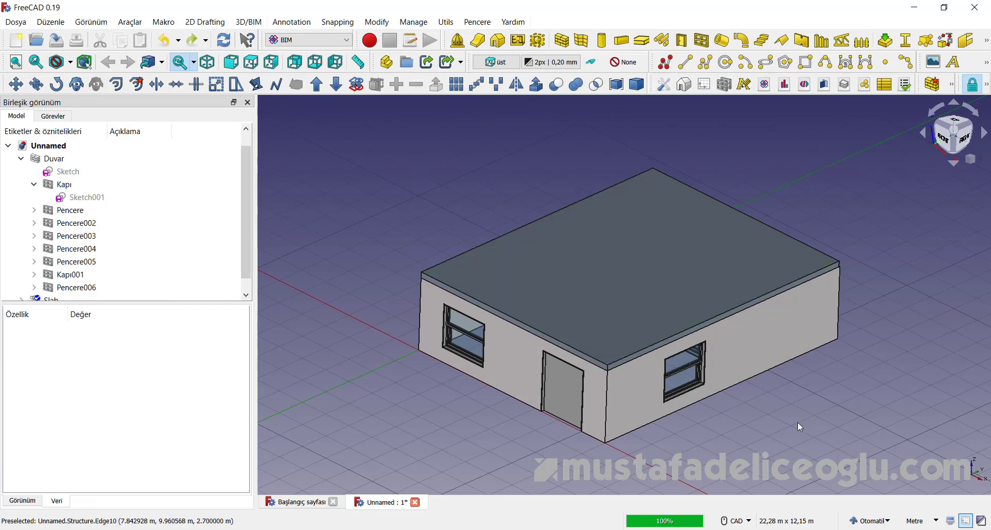
click(633, 284)
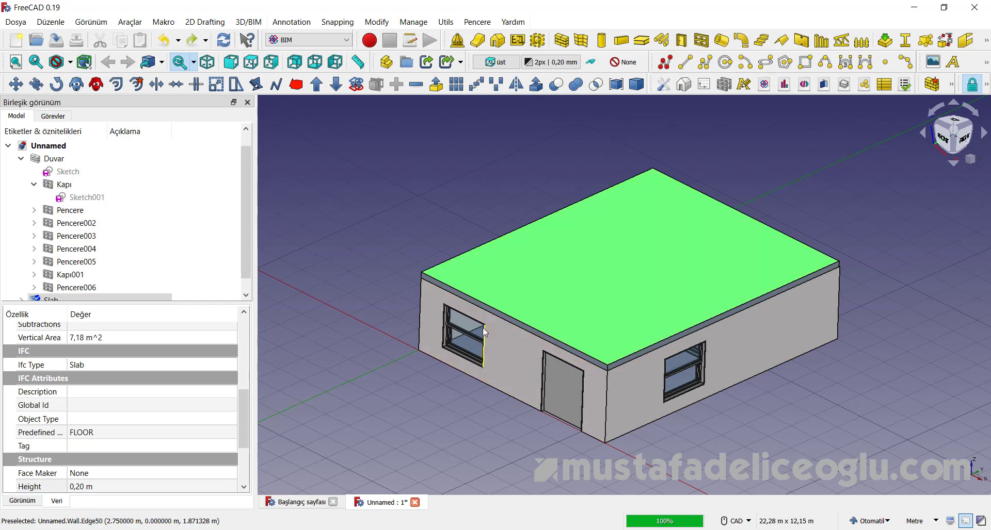
key(space)
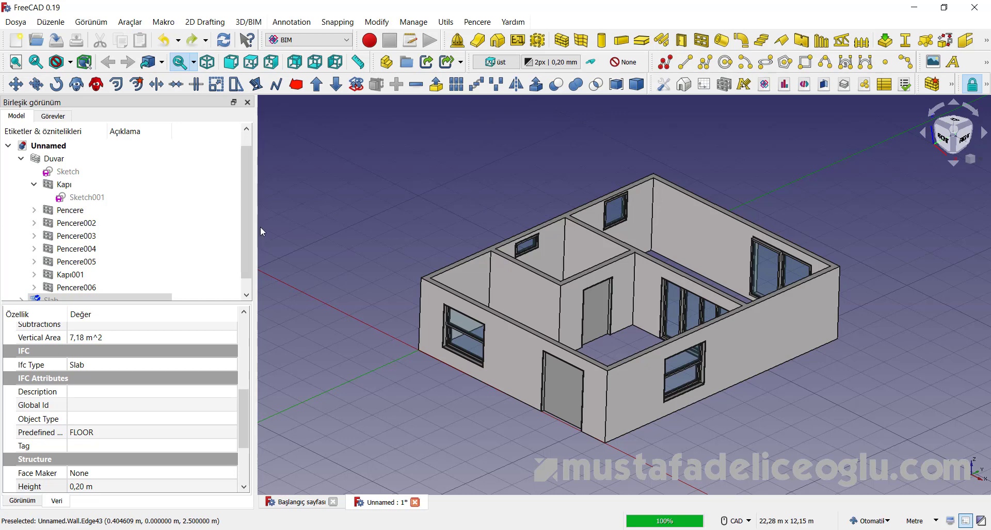
Step: Show the Slab again from the model tree, then hide it once more
scroll(246, 244, down, 1)
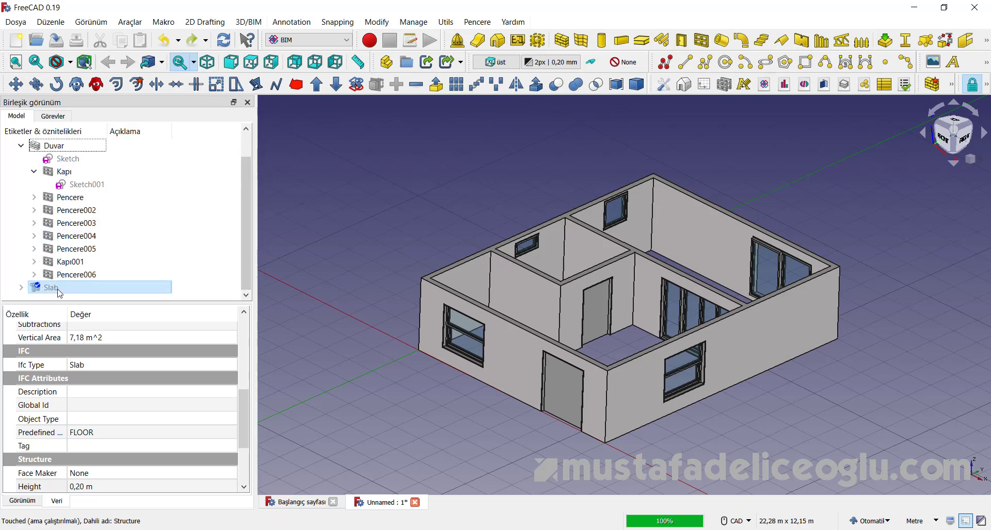
click(37, 288)
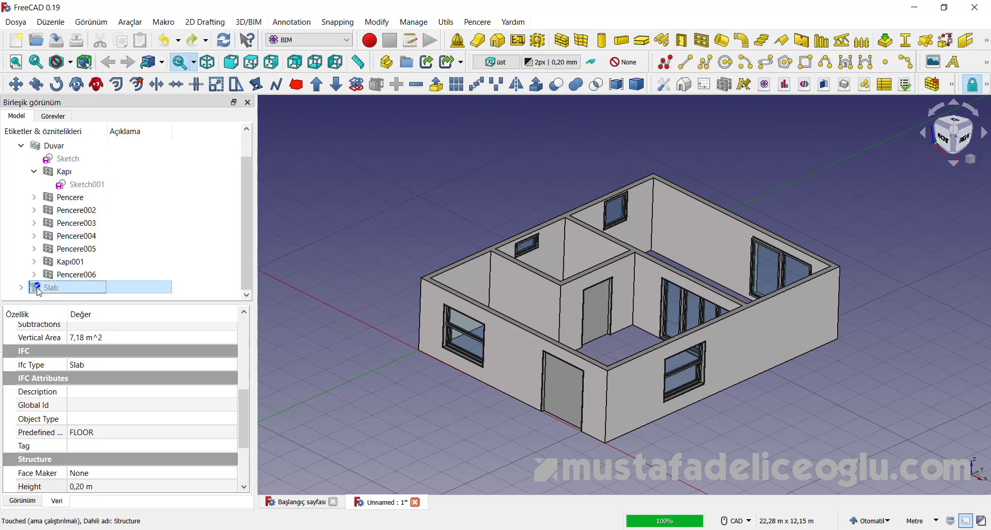
key(space)
click(343, 288)
click(54, 288)
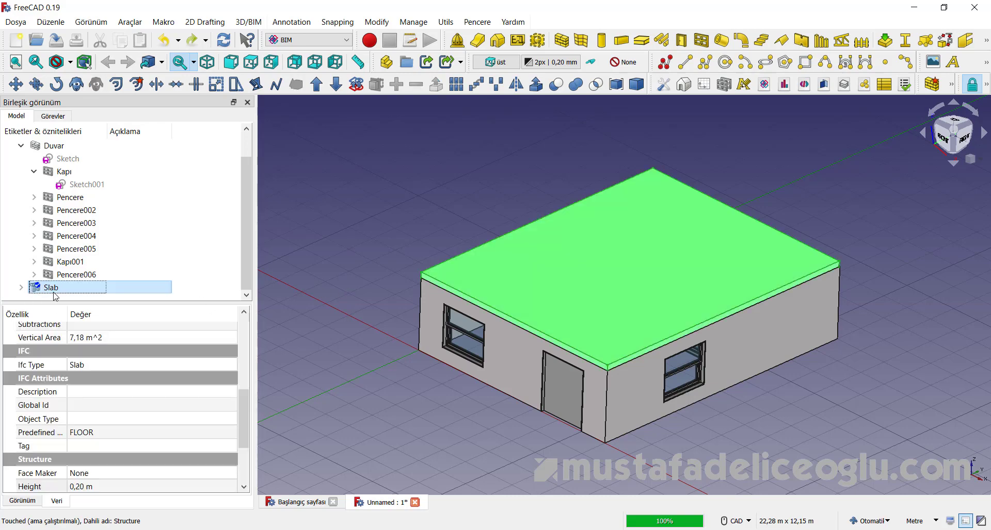
key(space)
click(374, 355)
scroll(652, 316, up, 4)
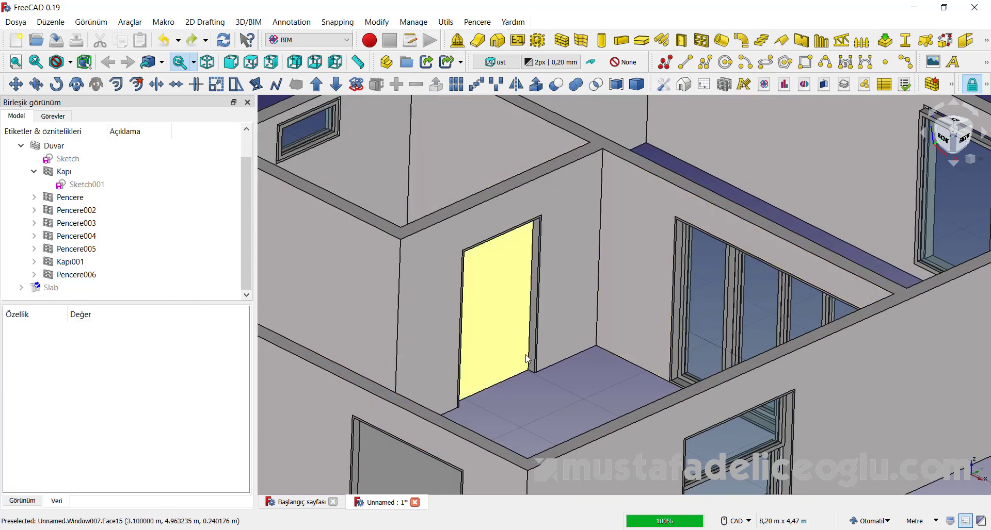
scroll(585, 370, down, 3)
middle_drag(586, 371, 634, 231)
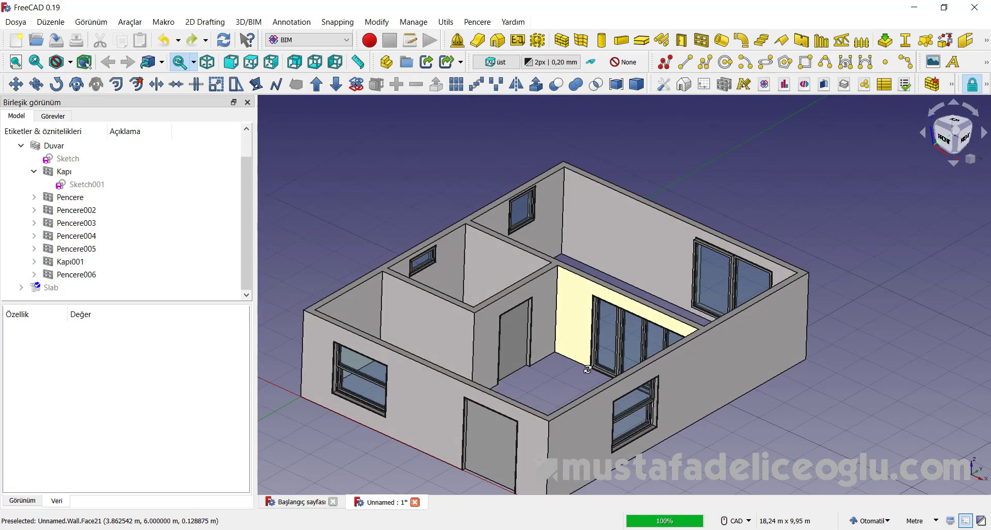
scroll(633, 230, down, 1)
scroll(632, 230, down, 1)
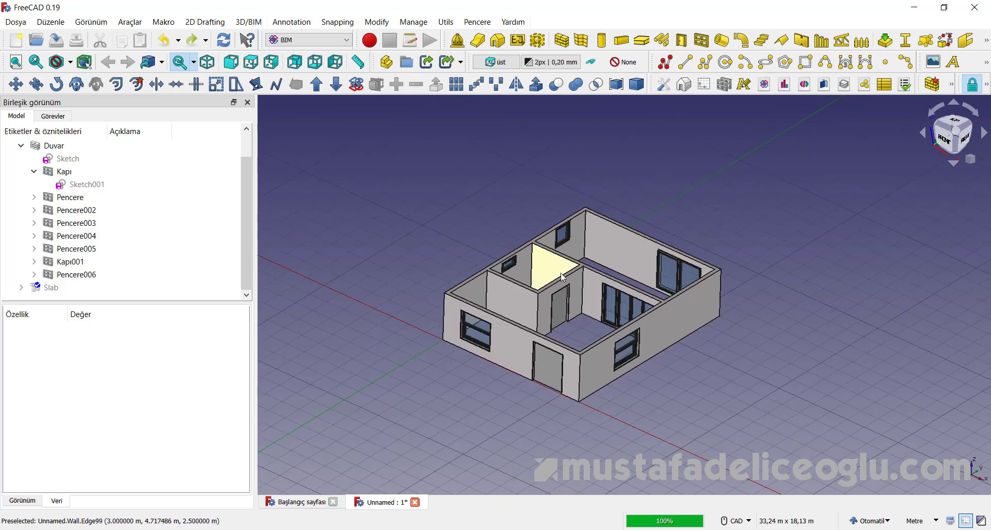
scroll(412, 245, up, 1)
scroll(412, 246, up, 1)
scroll(542, 279, down, 1)
mouse_move(646, 318)
middle_down()
mouse_move(623, 233)
mouse_move(574, 341)
mouse_move(608, 322)
middle_up()
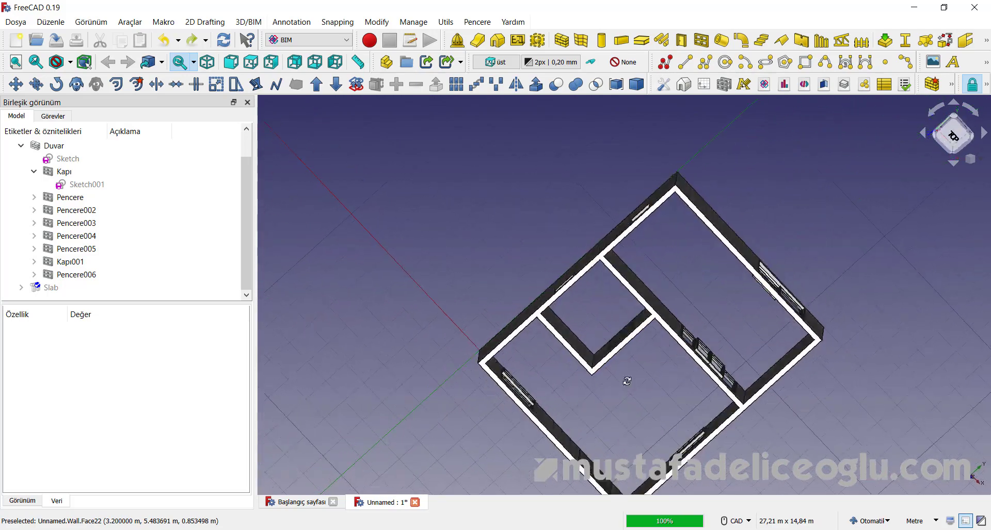
scroll(609, 322, up, 1)
scroll(614, 354, down, 2)
scroll(632, 369, down, 2)
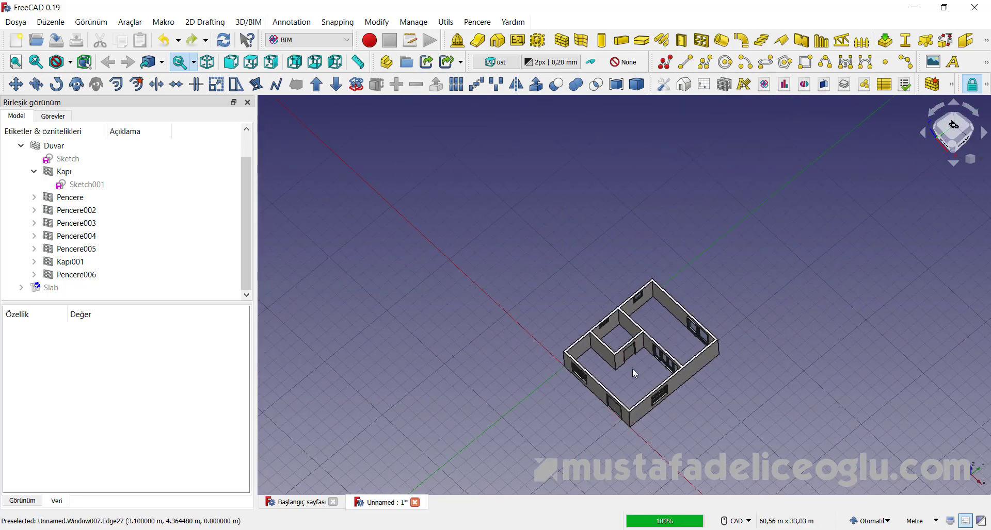
middle_drag(632, 369, 626, 289)
scroll(625, 268, up, 2)
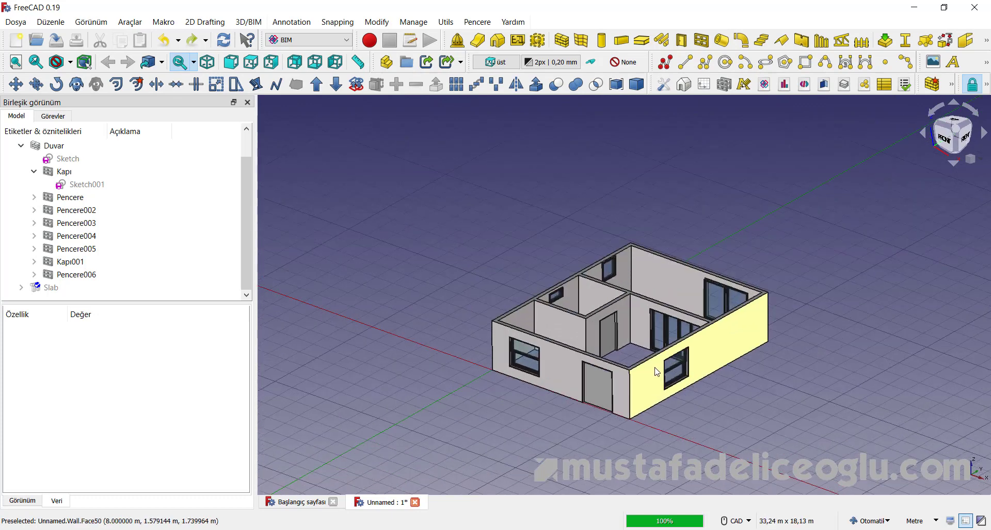
scroll(624, 258, up, 2)
middle_drag(681, 231, 673, 273)
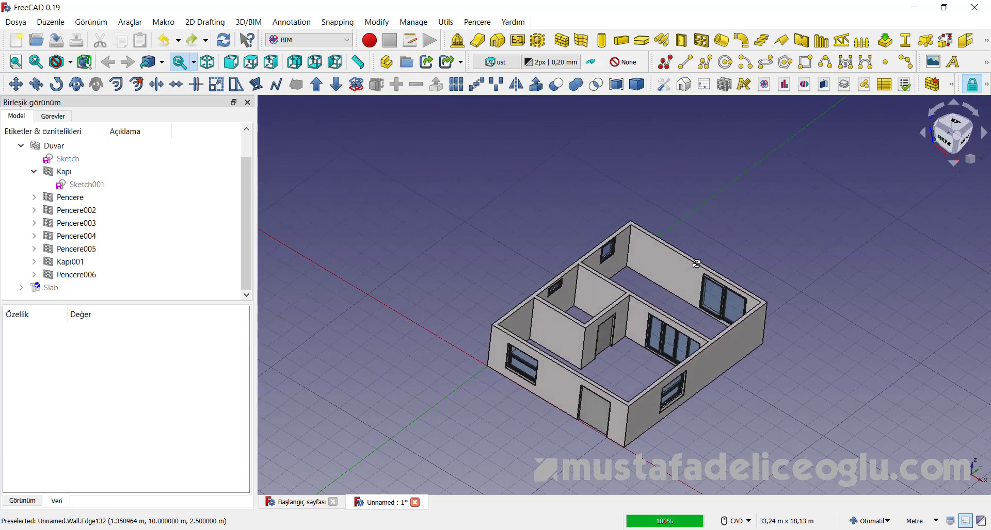
scroll(723, 315, up, 2)
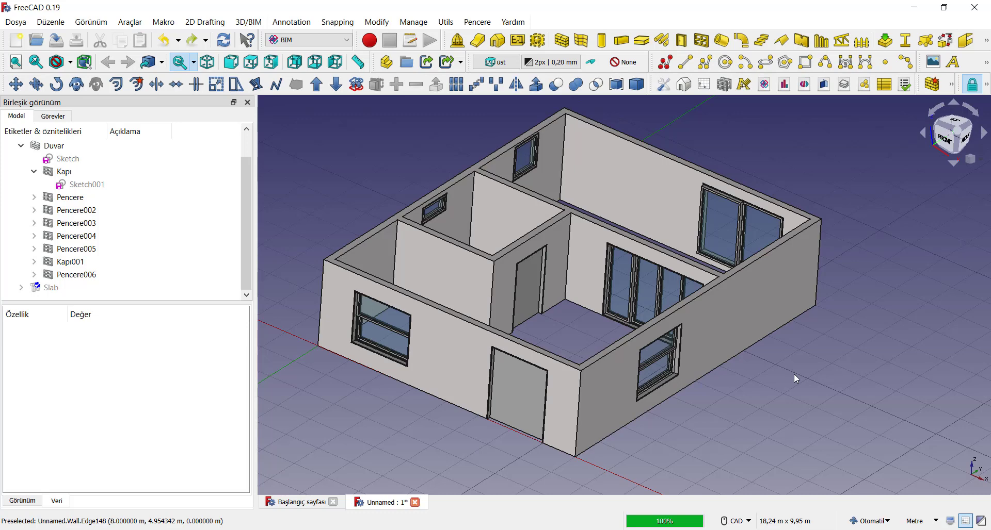
scroll(794, 377, down, 1)
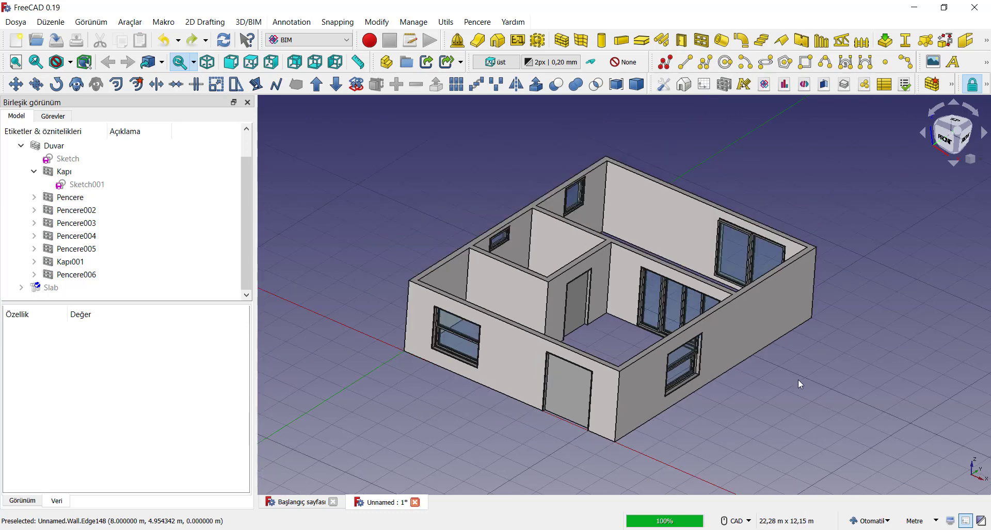